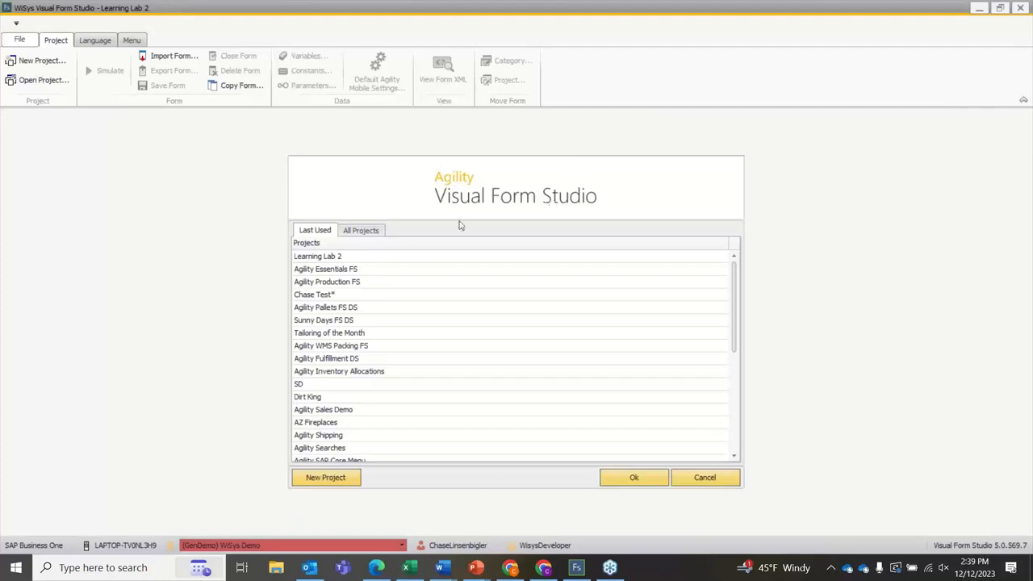
Step: Open the Agility Essentials FS project from the full project list and open its Goods Receipt form for editing
{"action": "left_click", "coordinate": [370, 232]}
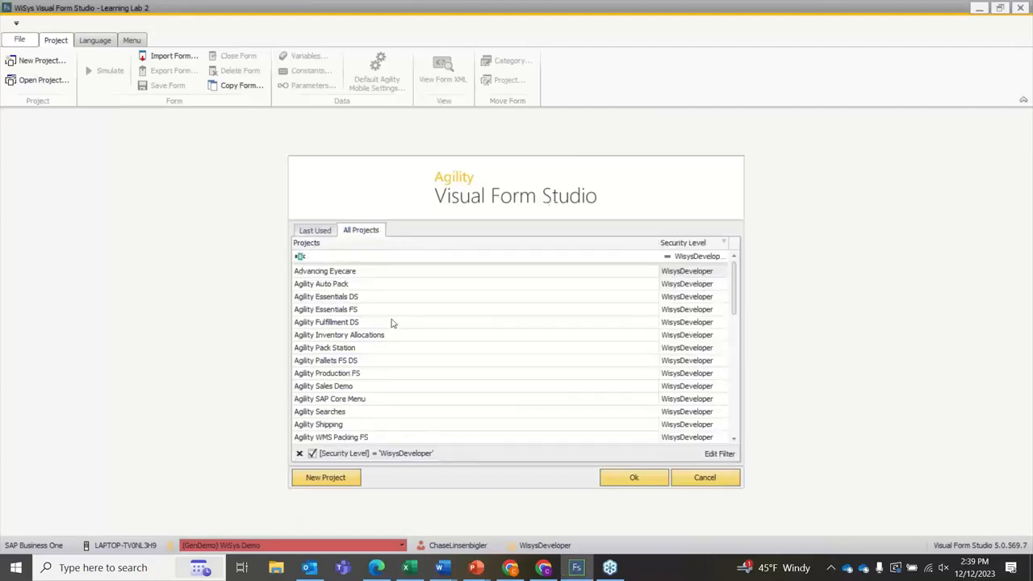
{"action": "scroll", "coordinate": [387, 323], "scroll_direction": "down", "scroll_amount": 1}
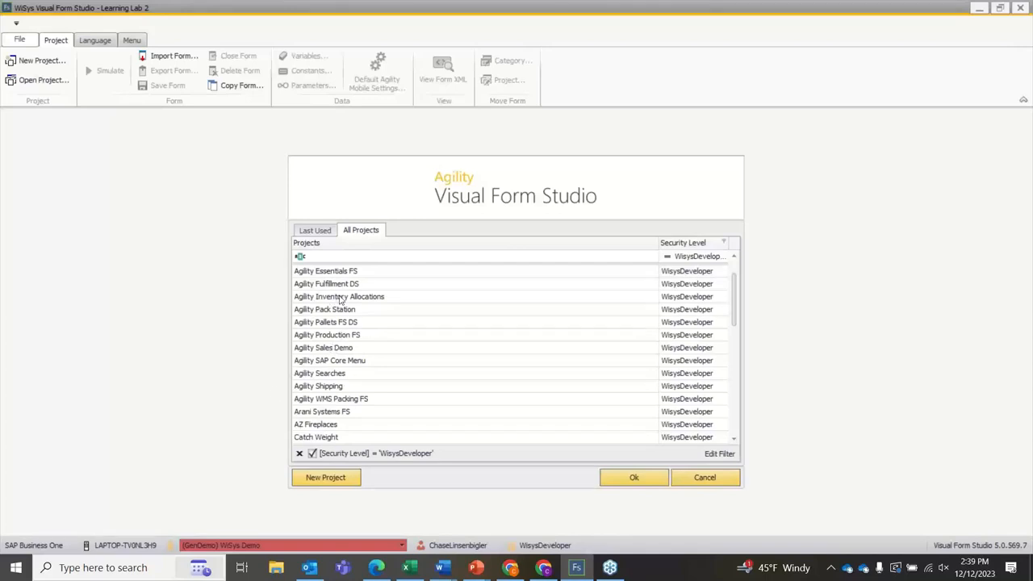
{"action": "scroll", "coordinate": [421, 338], "scroll_direction": "up", "scroll_amount": 1}
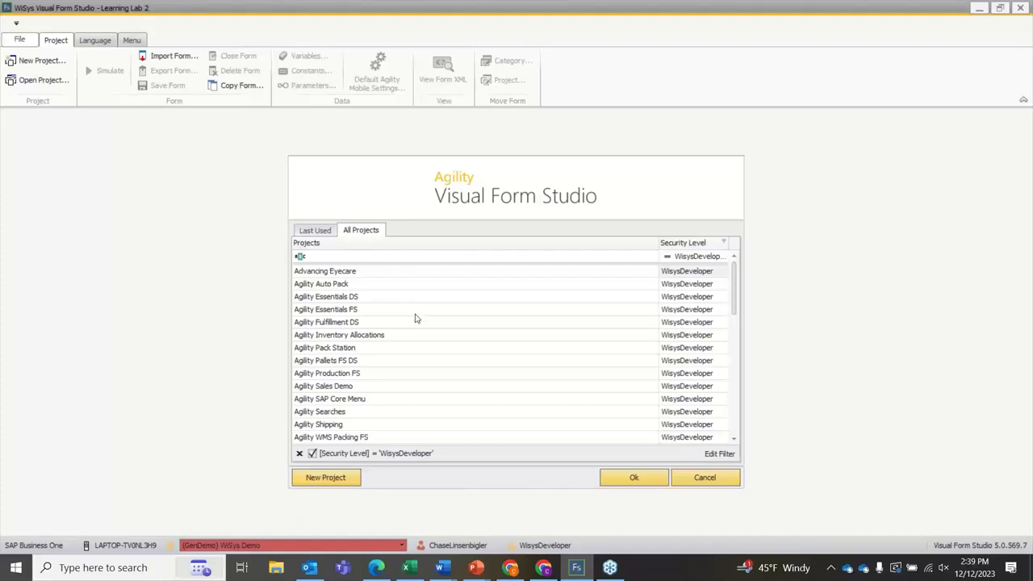
{"action": "left_click", "coordinate": [366, 313]}
{"action": "double_click", "coordinate": [366, 312]}
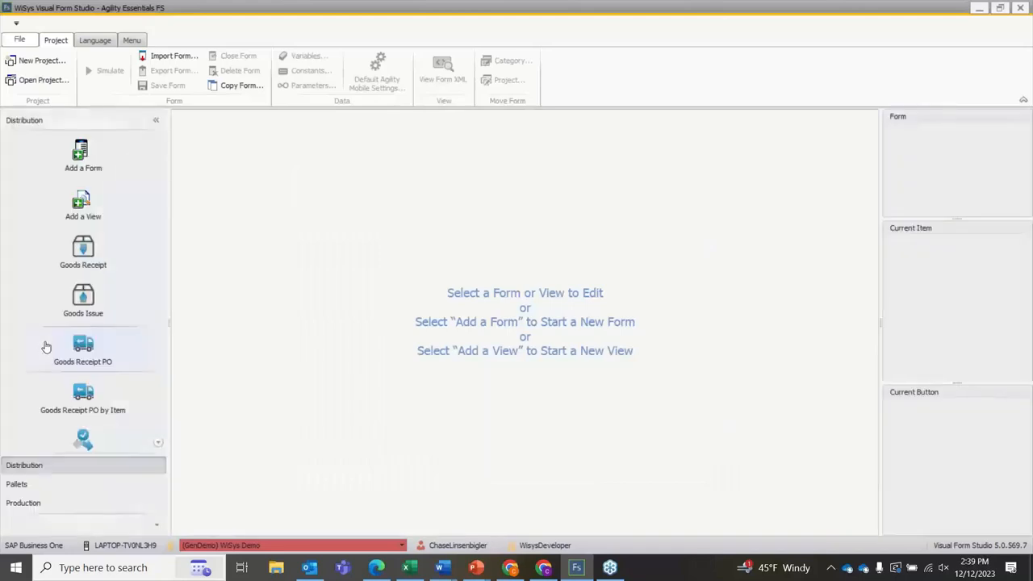
{"action": "left_click", "coordinate": [97, 263]}
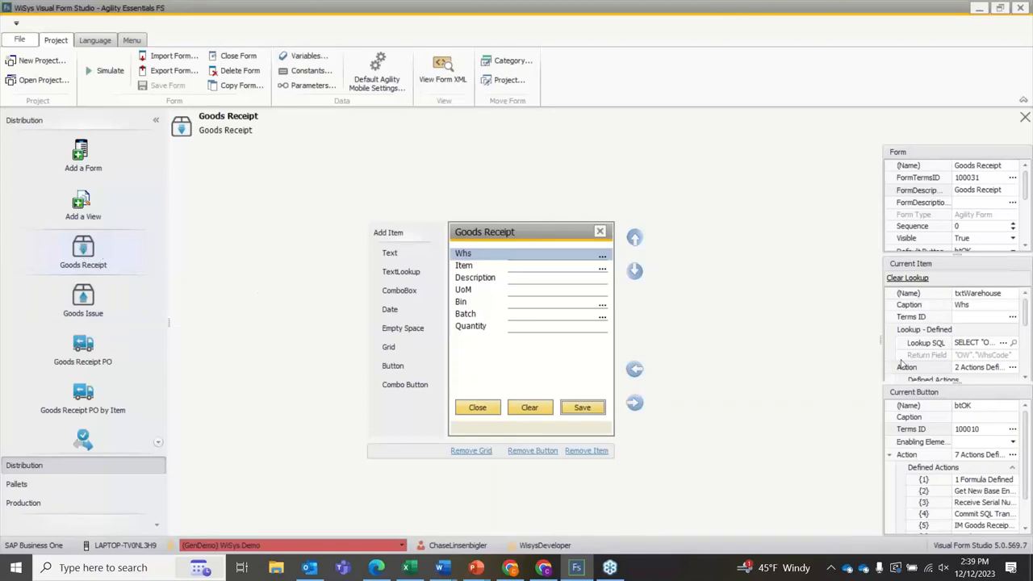
Step: Change the caption of the Goods Receipt form's txtWarehouse item to Warehouse
{"action": "left_click", "coordinate": [968, 305]}
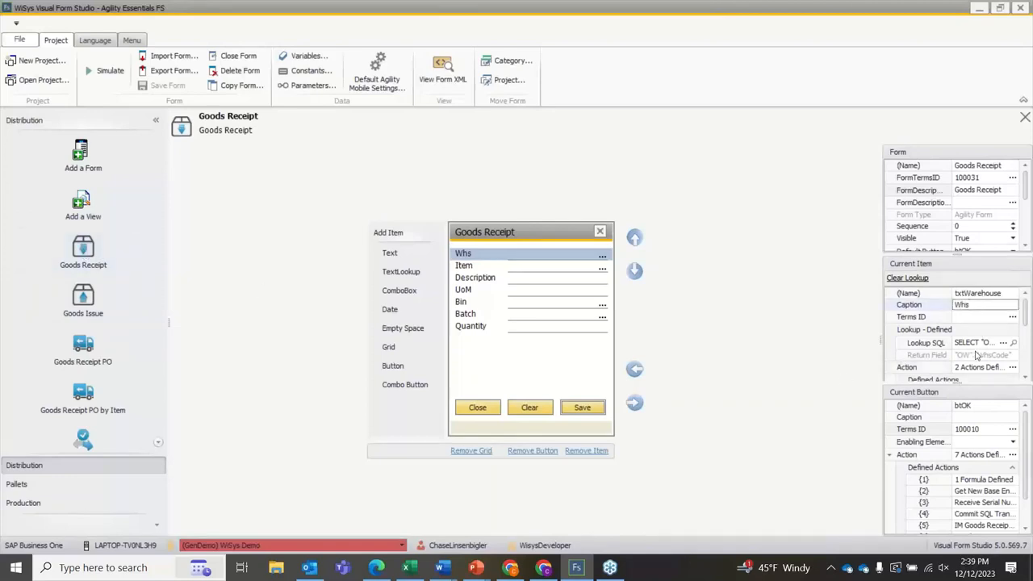
{"action": "type", "text": "are"}
{"action": "key", "text": "BackSpace"}
{"action": "key", "text": "BackSpace"}
{"action": "key", "text": "BackSpace"}
{"action": "key", "text": "BackSpace"}
{"action": "type", "text": "arehouse"}
{"action": "key", "text": "Delete"}
{"action": "key", "text": "Tab"}
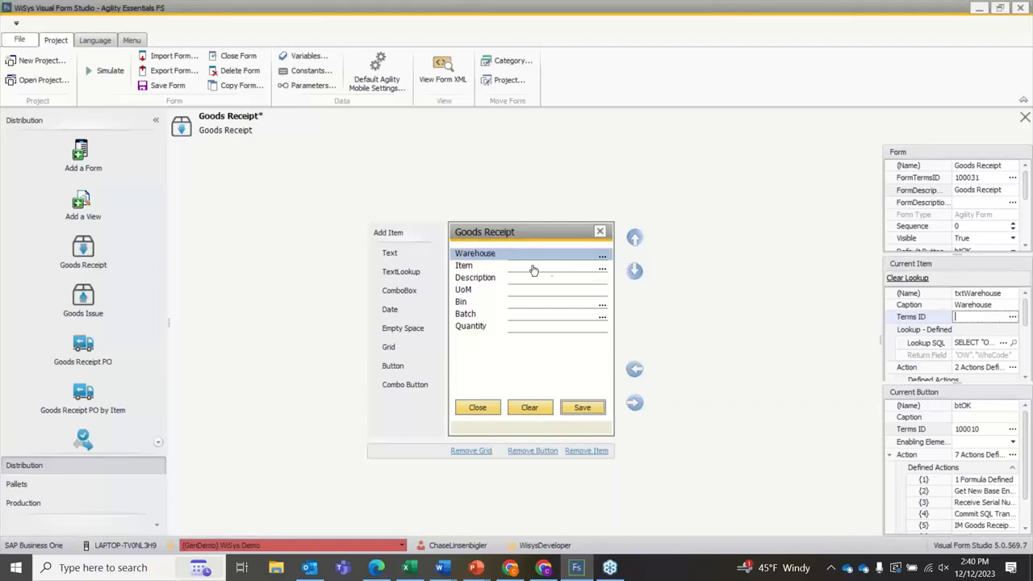
Step: Restore the txtWarehouse item's caption to Whs
{"action": "left_click", "coordinate": [978, 307]}
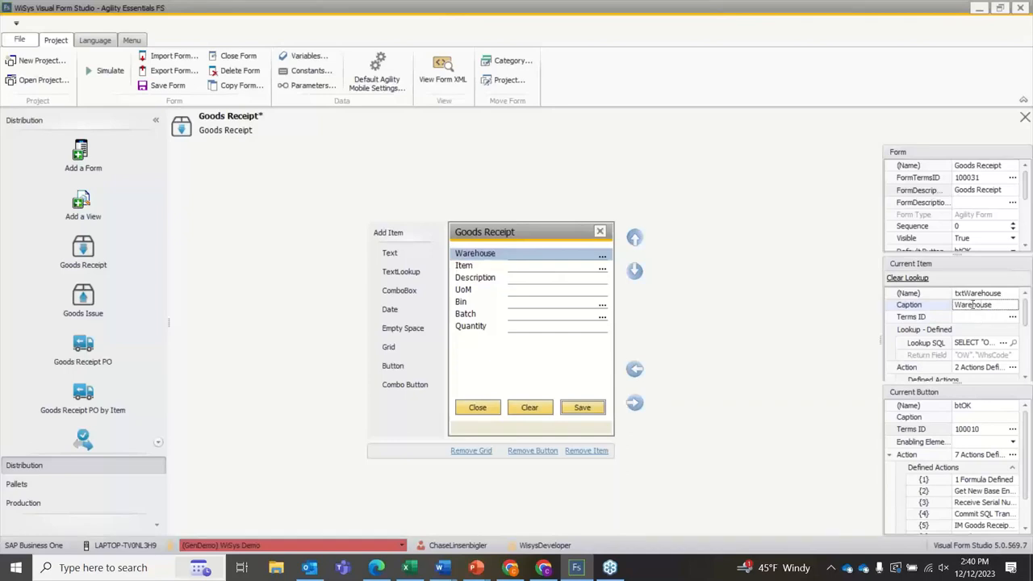
{"action": "double_click", "coordinate": [972, 305]}
{"action": "type", "text": "Whs"}
Step: Clear the Terms ID of the Goods Receipt form's Description item and set its caption to Dsc
{"action": "left_click", "coordinate": [481, 278]}
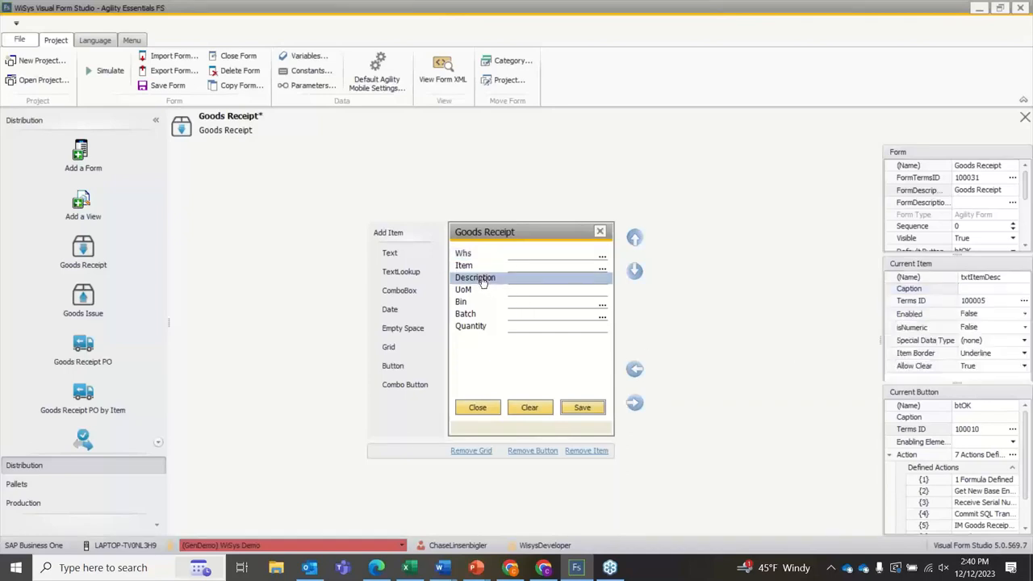
{"action": "left_click", "coordinate": [979, 301]}
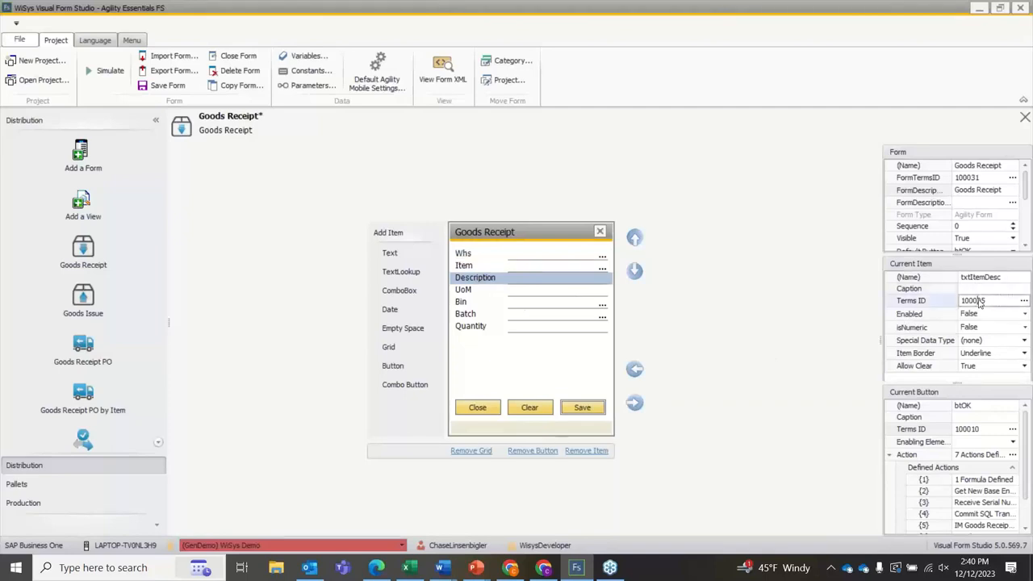
{"action": "double_click", "coordinate": [980, 302]}
{"action": "key", "text": "BackSpace"}
{"action": "left_click", "coordinate": [976, 289]}
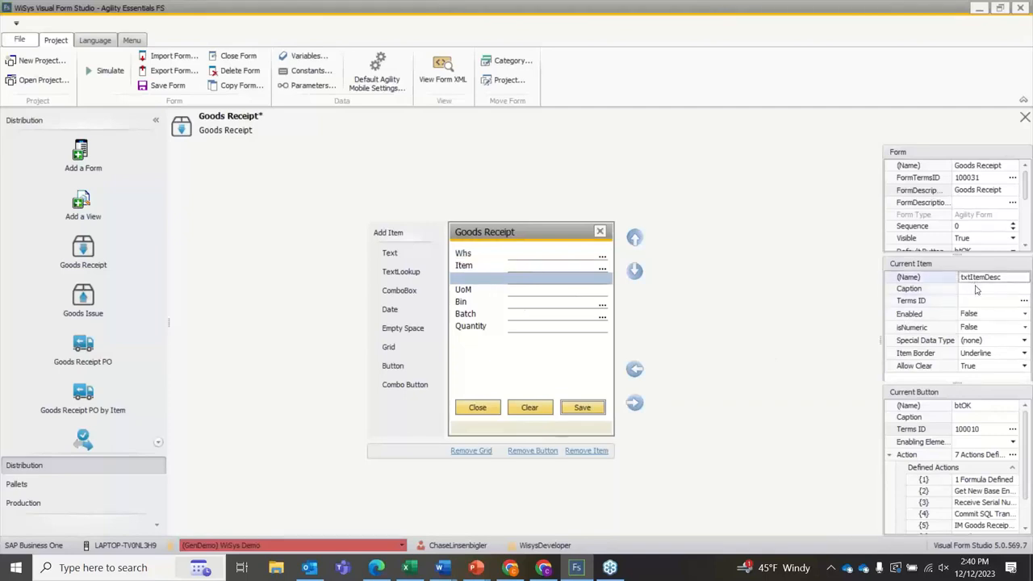
{"action": "left_click", "coordinate": [976, 289]}
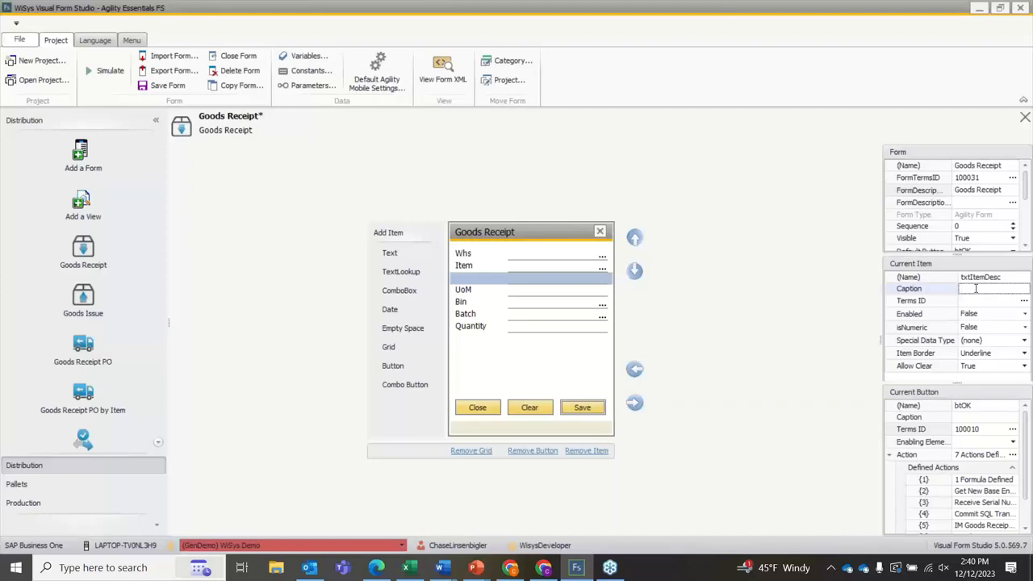
{"action": "type", "text": "Dsc"}
{"action": "key", "text": "Tab"}
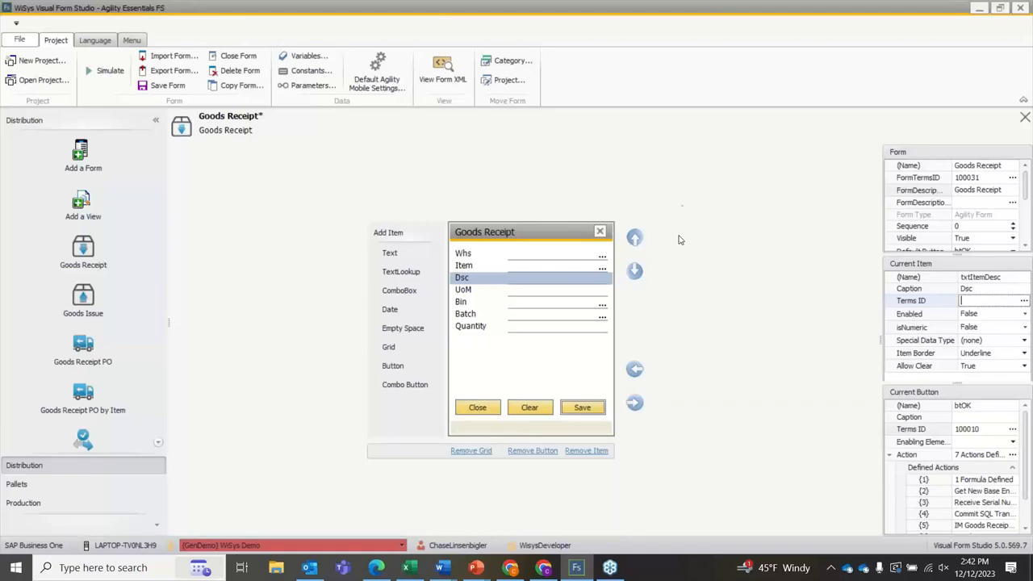
Step: Create a new project named FS Learning Lab
{"action": "left_click", "coordinate": [35, 83]}
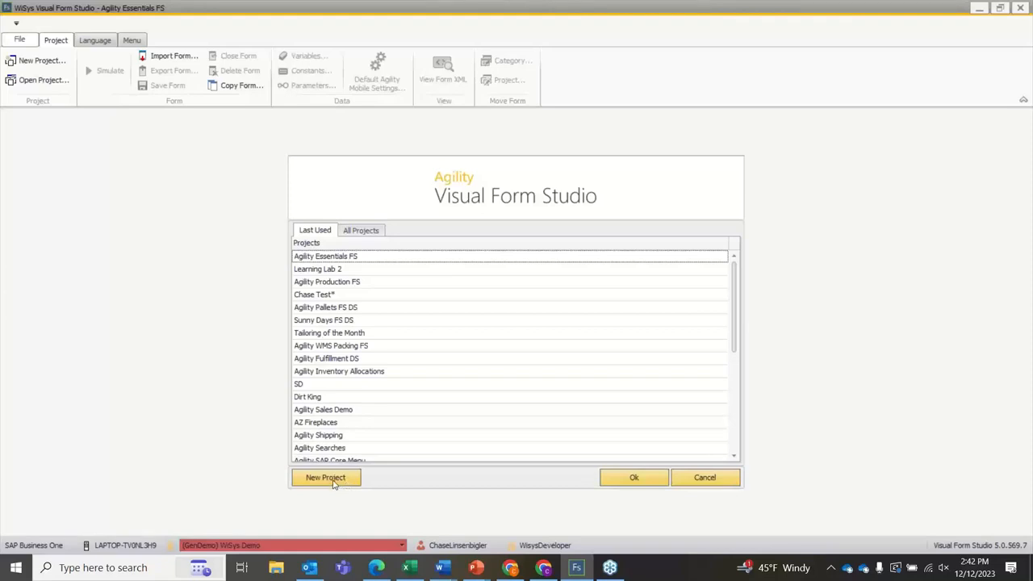
{"action": "left_click", "coordinate": [335, 479]}
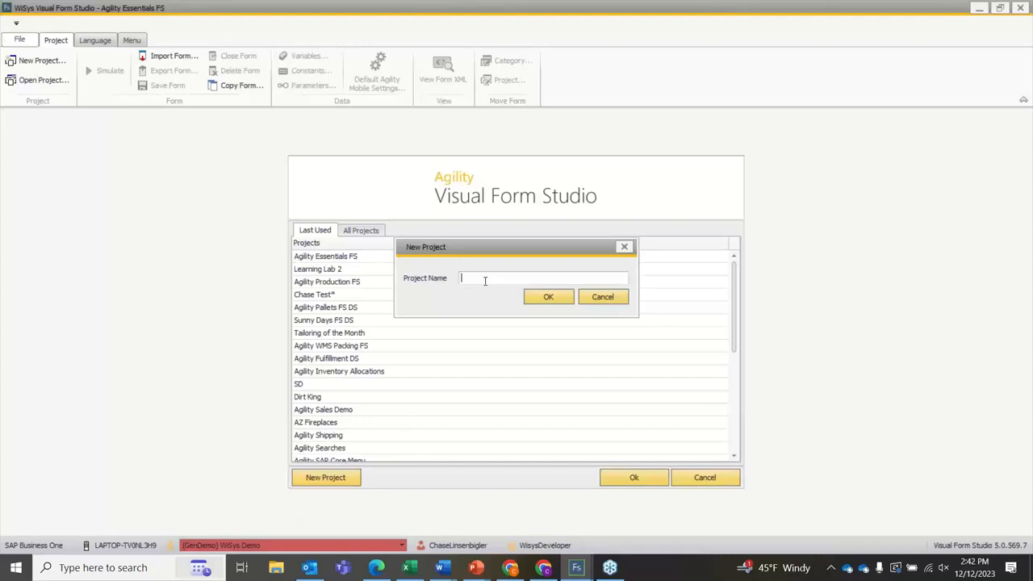
{"action": "type", "text": "FS Learning Lab"}
{"action": "left_click", "coordinate": [548, 297]}
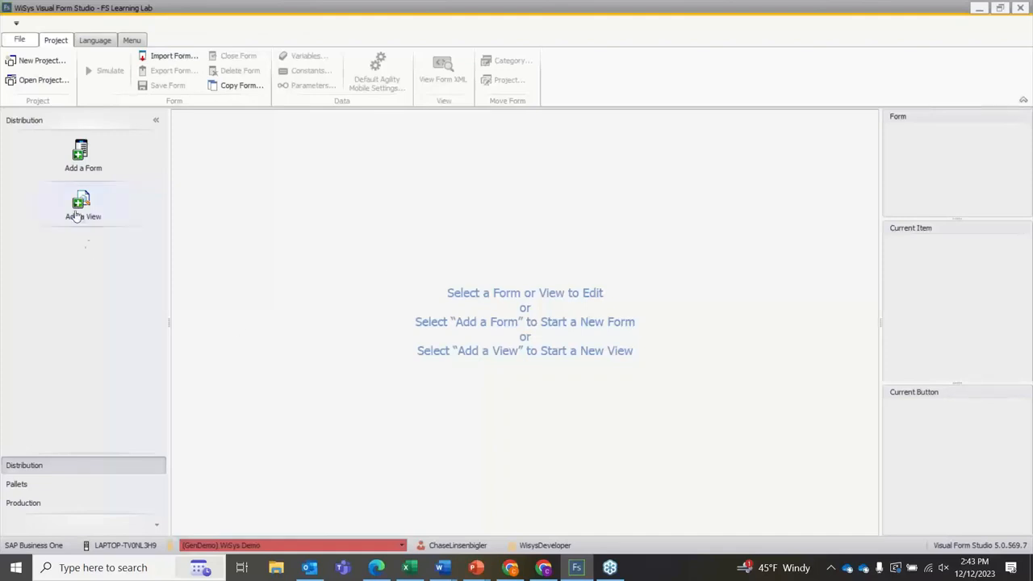
Step: Look through the Pallets, Production and Distribution categories of the new project
{"action": "left_click", "coordinate": [43, 484]}
{"action": "left_click", "coordinate": [47, 501]}
{"action": "left_click", "coordinate": [42, 484]}
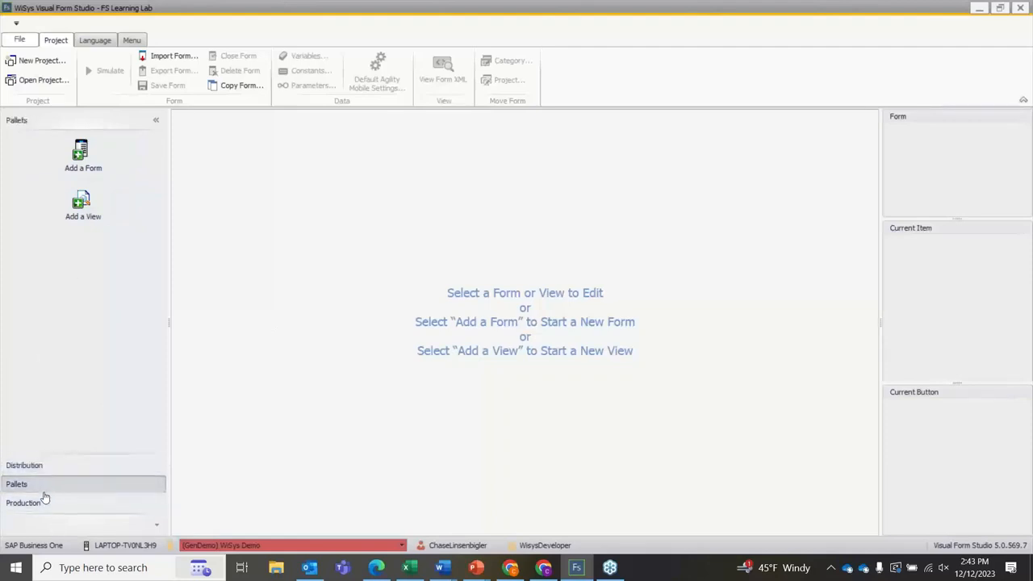
{"action": "left_click", "coordinate": [42, 501]}
{"action": "left_click", "coordinate": [51, 466]}
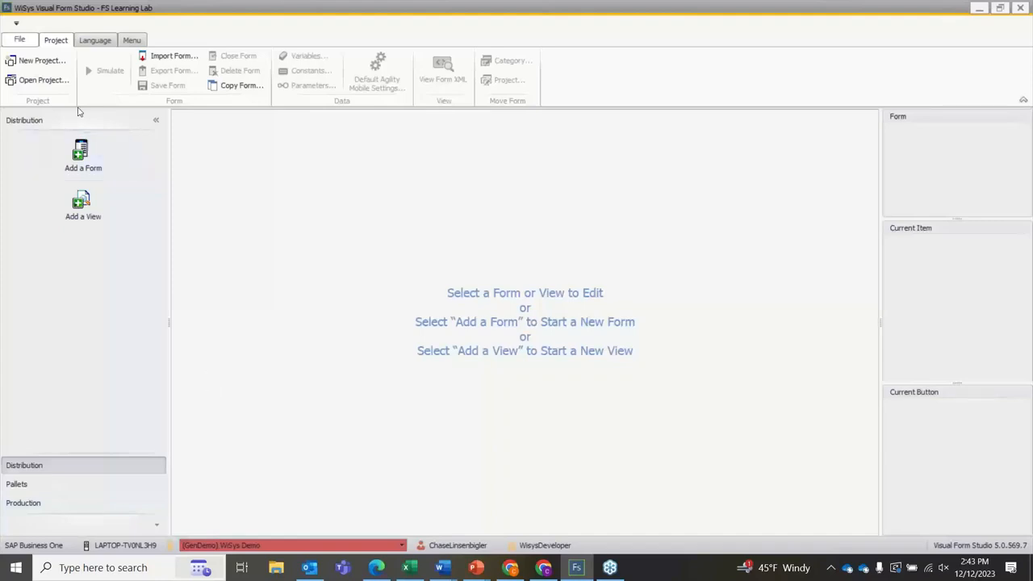
Step: Reopen the Agility Essentials FS project and examine the forms in its Pallets, Production and Distribution categories
{"action": "left_click", "coordinate": [24, 81]}
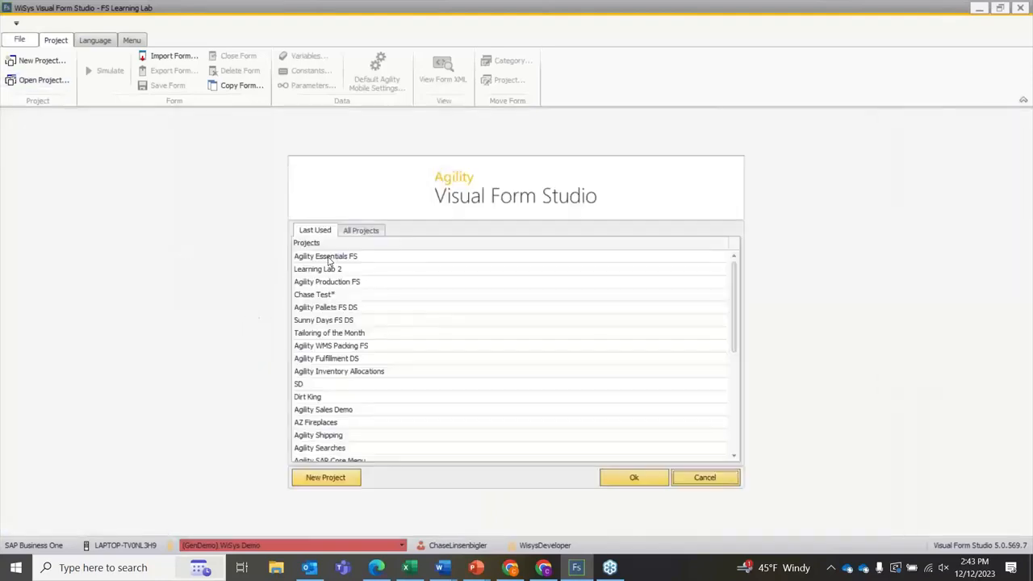
{"action": "double_click", "coordinate": [328, 258]}
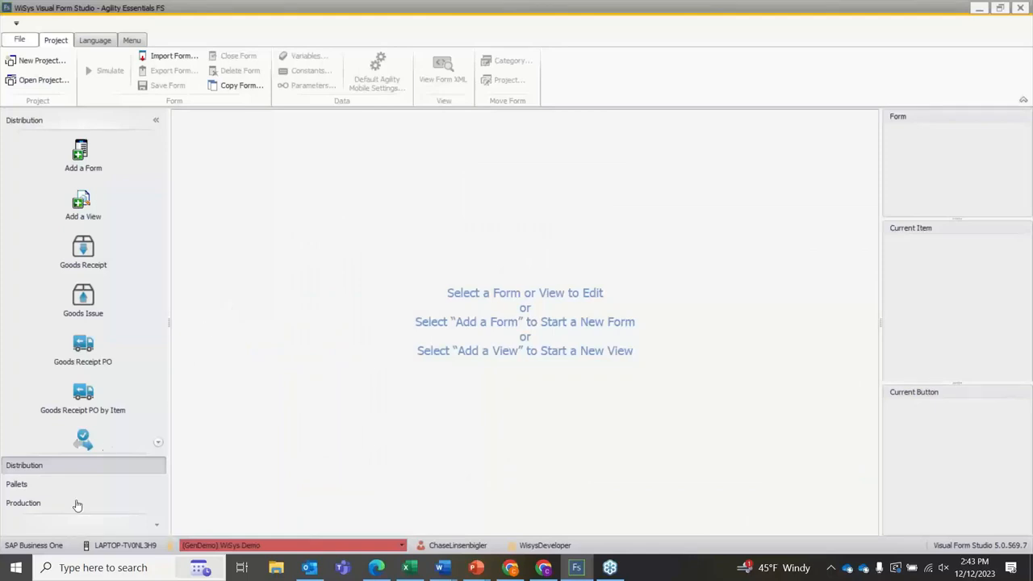
{"action": "left_click", "coordinate": [67, 505]}
{"action": "left_click", "coordinate": [51, 484]}
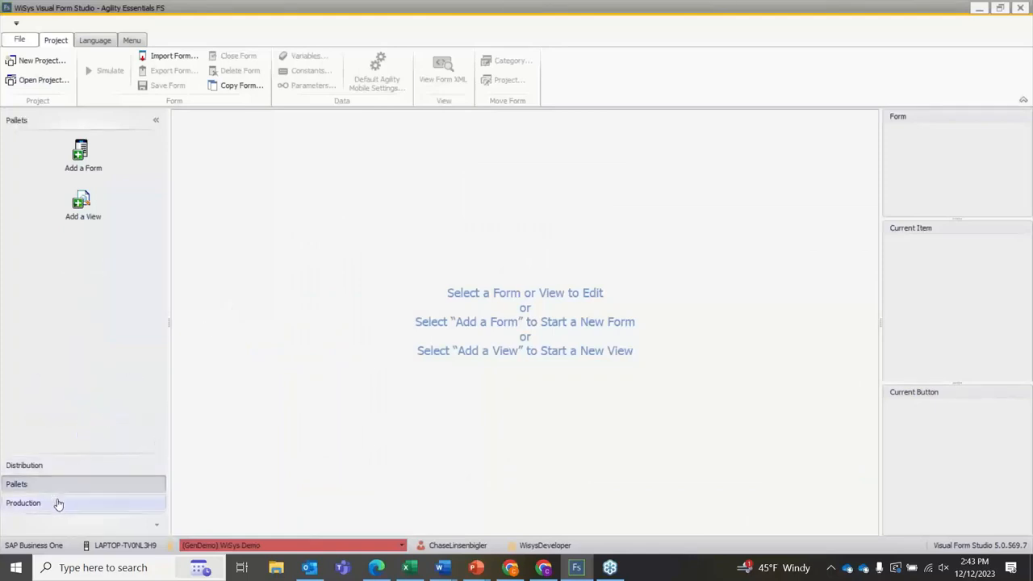
{"action": "left_click", "coordinate": [57, 502]}
{"action": "left_click", "coordinate": [54, 484]}
{"action": "left_click", "coordinate": [61, 503]}
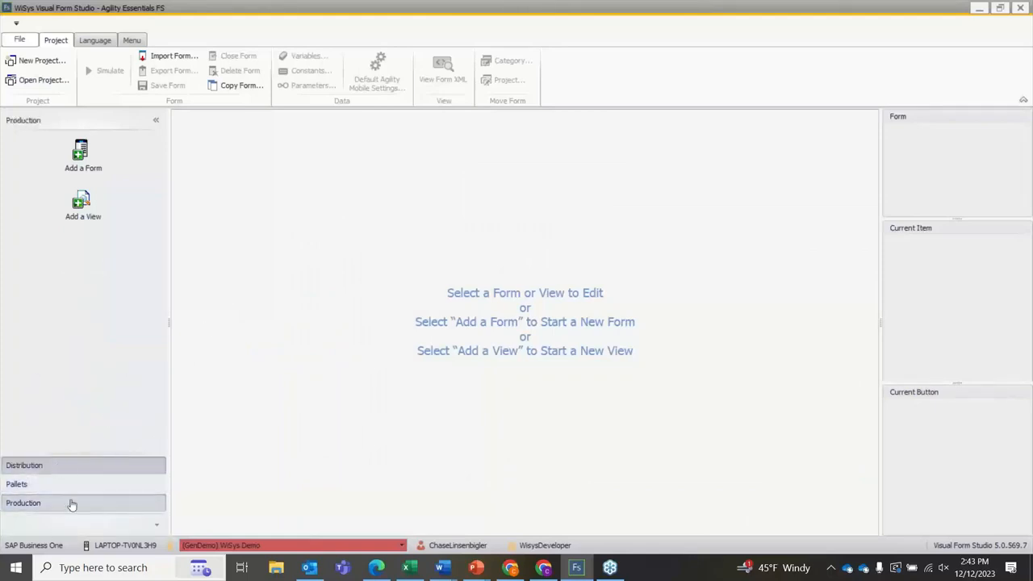
{"action": "scroll", "coordinate": [89, 274], "scroll_direction": "down", "scroll_amount": 2}
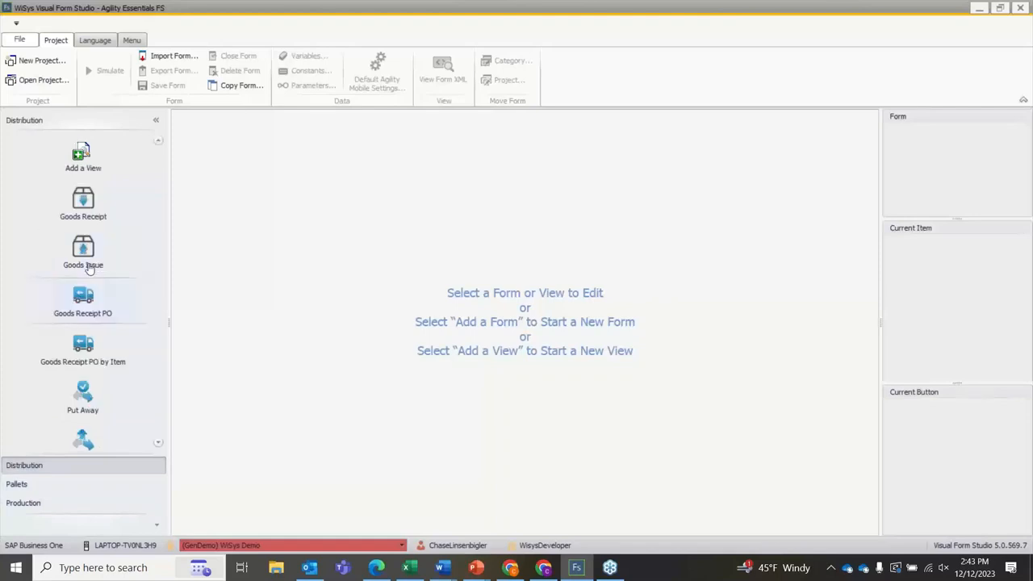
{"action": "scroll", "coordinate": [89, 274], "scroll_direction": "down", "scroll_amount": 3}
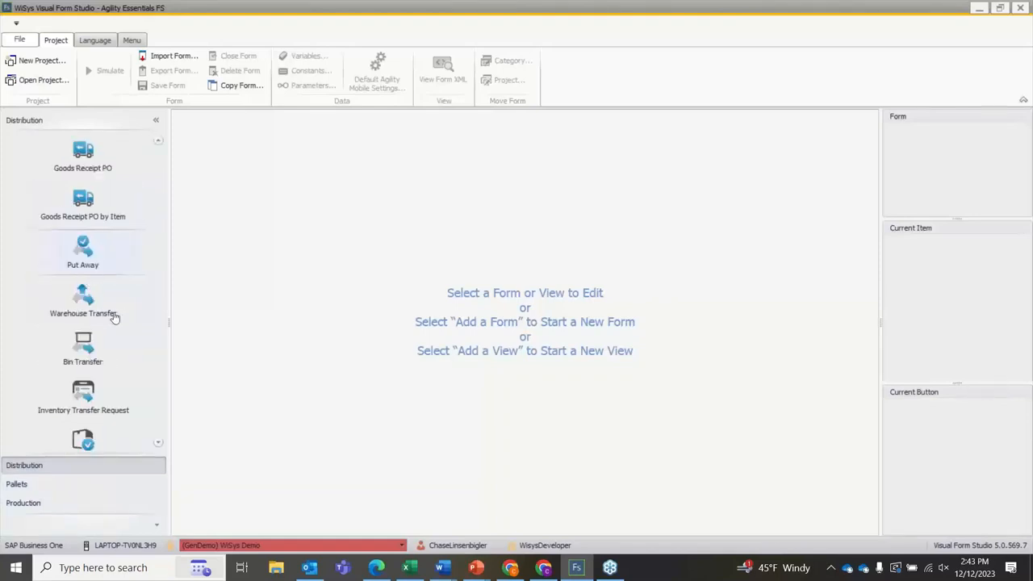
Step: Reopen the FS Learning Lab project from the full project list
{"action": "left_click", "coordinate": [42, 82]}
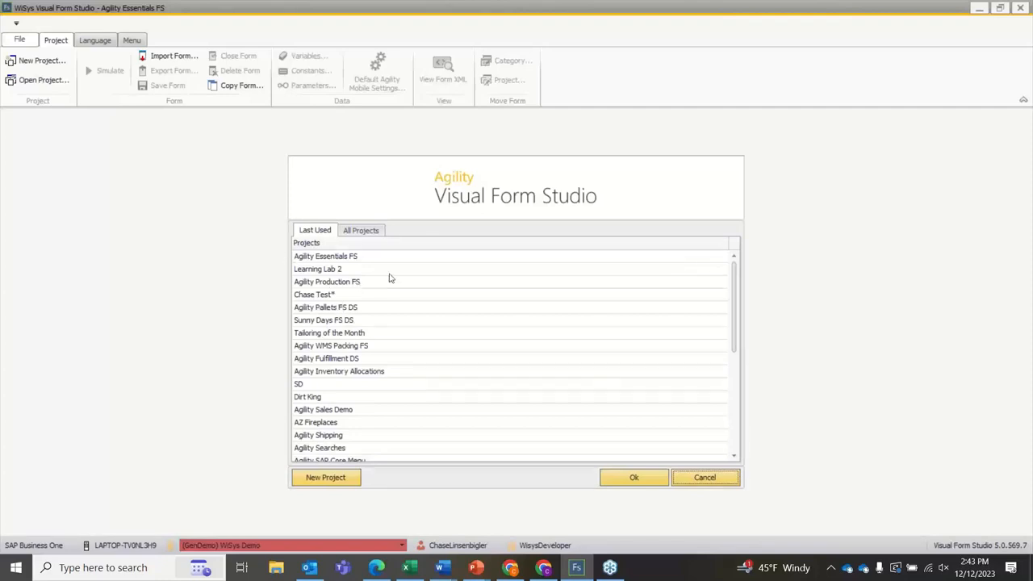
{"action": "left_click", "coordinate": [360, 231]}
{"action": "scroll", "coordinate": [461, 334], "scroll_direction": "down", "scroll_amount": 7}
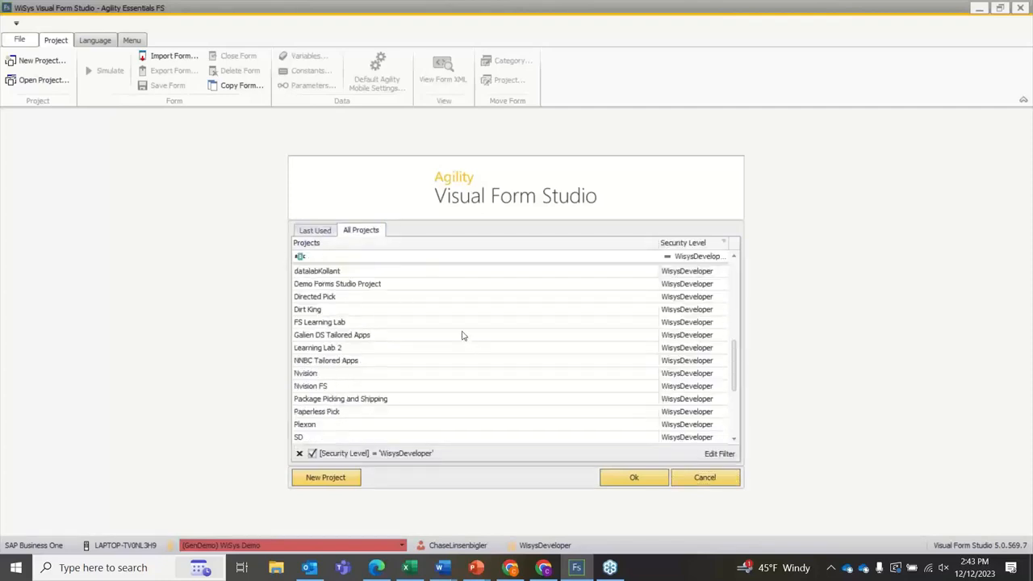
{"action": "scroll", "coordinate": [380, 346], "scroll_direction": "up", "scroll_amount": 2}
{"action": "scroll", "coordinate": [380, 349], "scroll_direction": "down", "scroll_amount": 1}
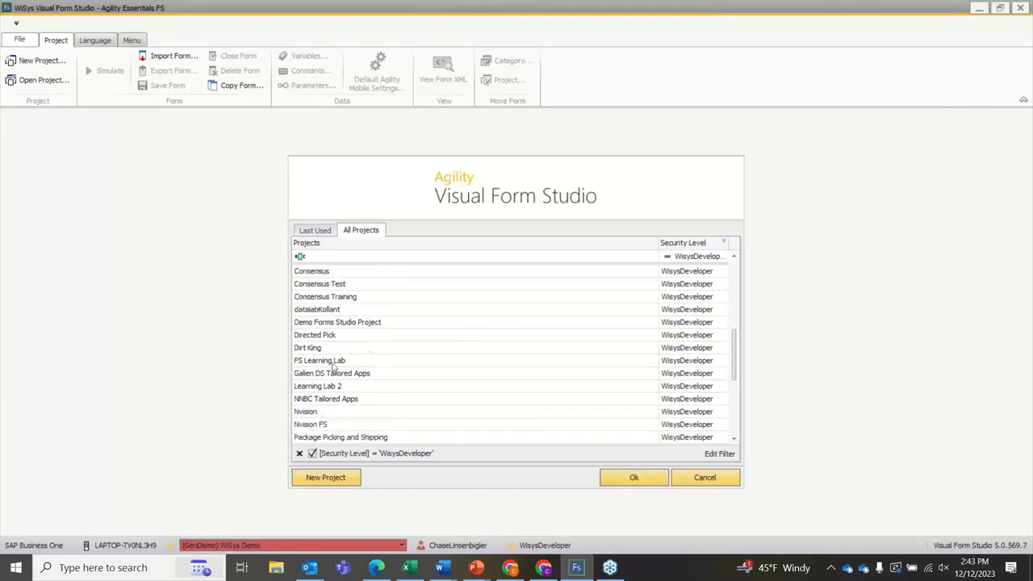
{"action": "double_click", "coordinate": [329, 364]}
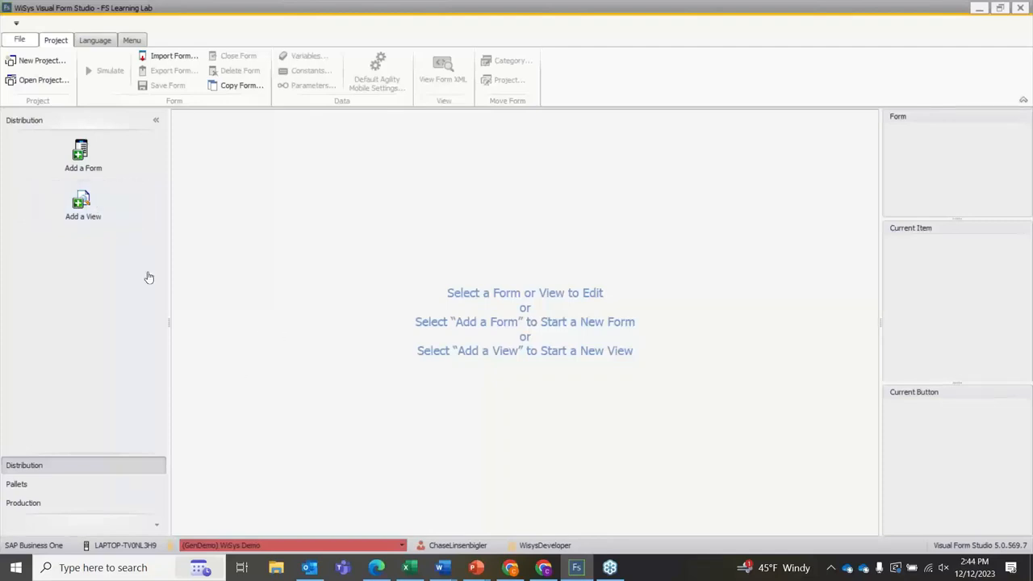
Step: Start a new view in the Distribution category, discard it without saving, and add a blank form instead
{"action": "left_click", "coordinate": [82, 205]}
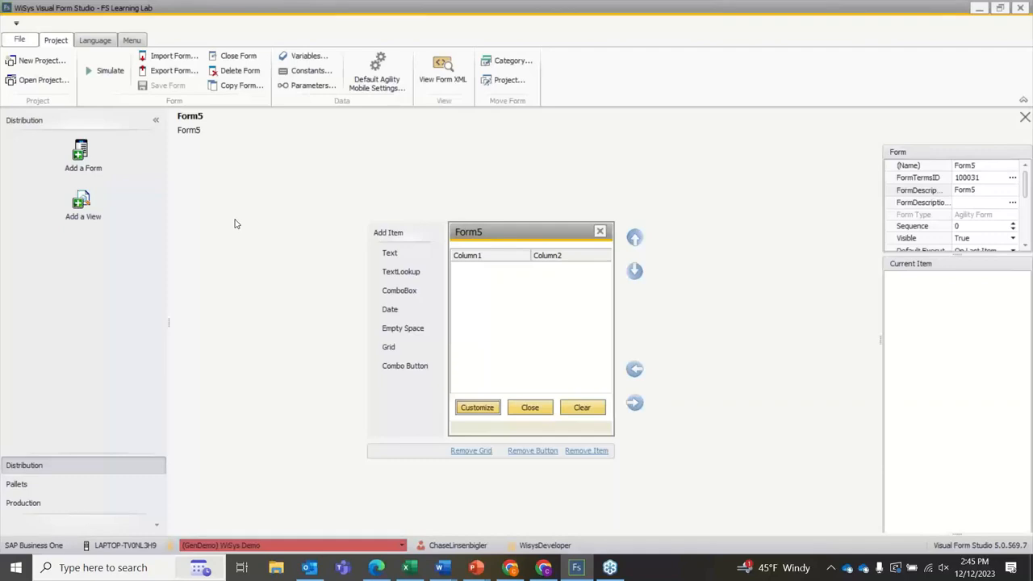
{"action": "left_click", "coordinate": [80, 155]}
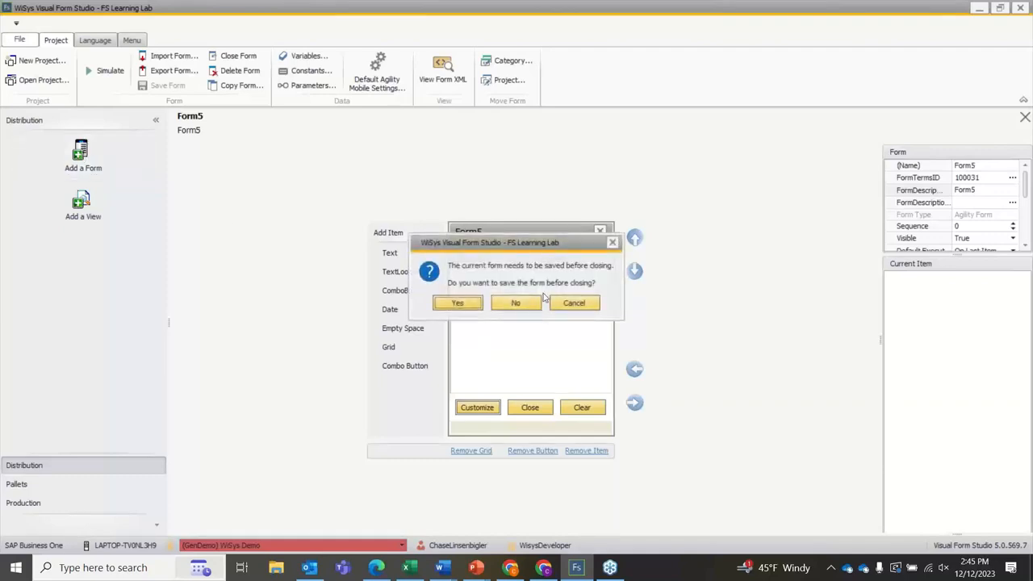
{"action": "left_click", "coordinate": [518, 302]}
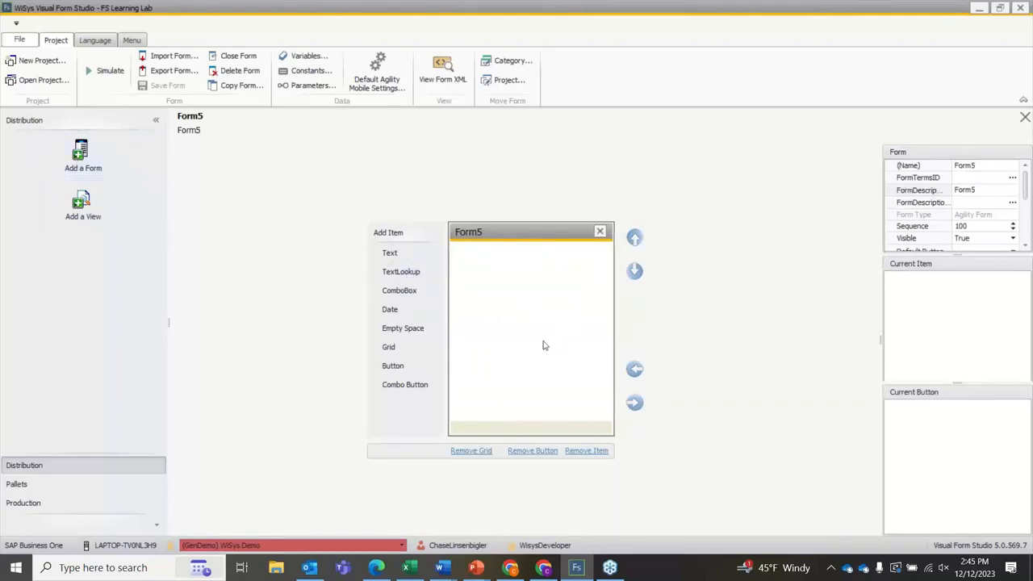
Step: Add one Text item and three TextLookup items to the blank form
{"action": "left_click", "coordinate": [395, 253]}
{"action": "left_click", "coordinate": [398, 272]}
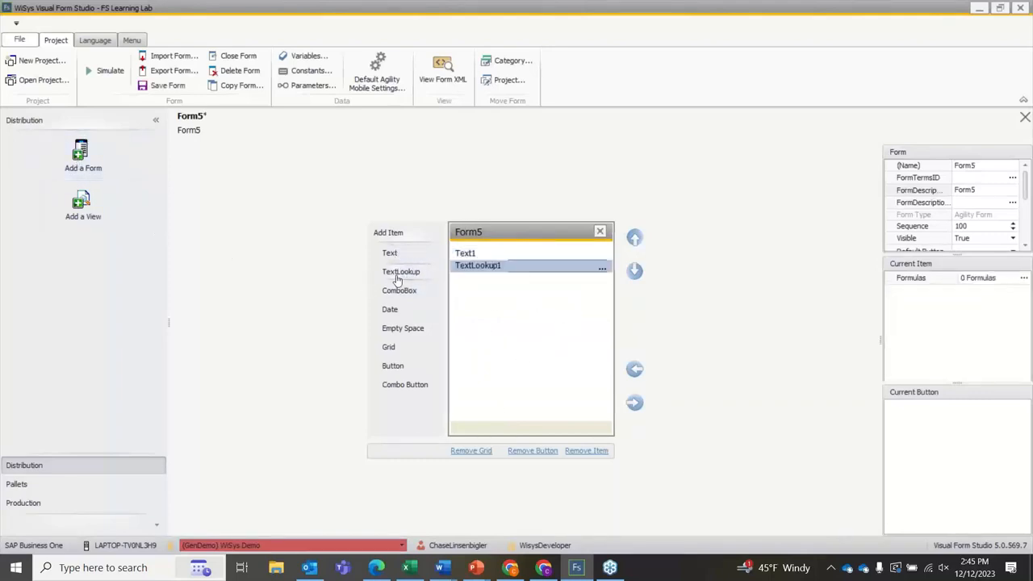
{"action": "left_click", "coordinate": [398, 272]}
{"action": "left_click", "coordinate": [399, 272]}
Step: Add three buttons to the form and remove the two most recently added ones, keeping Button1
{"action": "left_click", "coordinate": [402, 371]}
{"action": "left_click", "coordinate": [402, 371]}
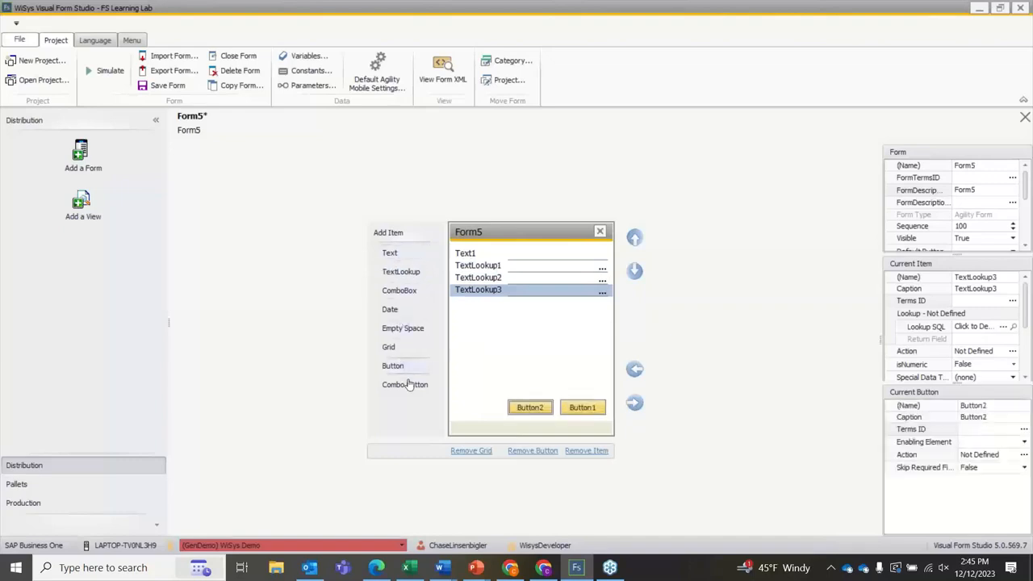
{"action": "left_click", "coordinate": [395, 367]}
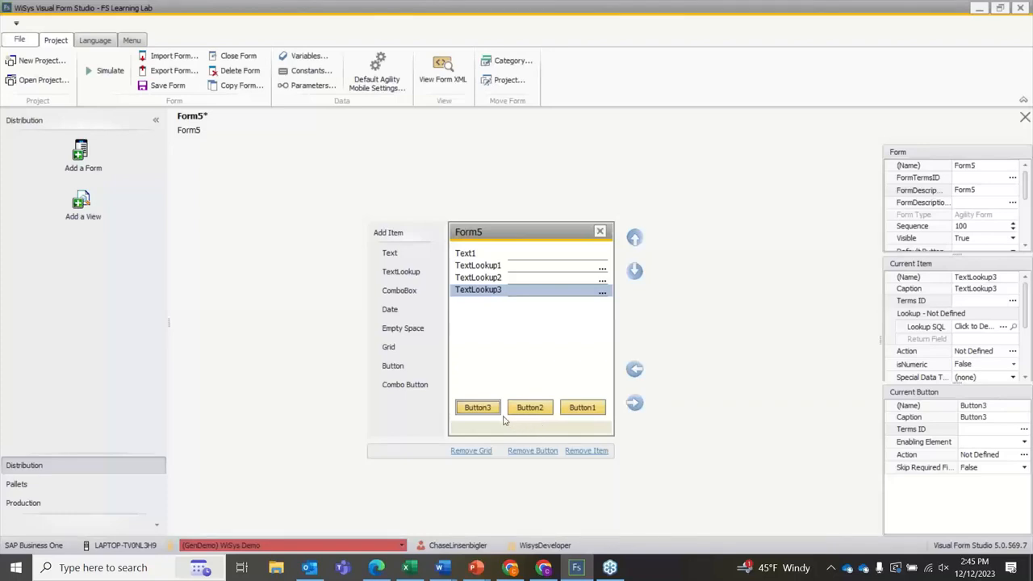
{"action": "left_click", "coordinate": [540, 451]}
{"action": "left_click", "coordinate": [540, 451]}
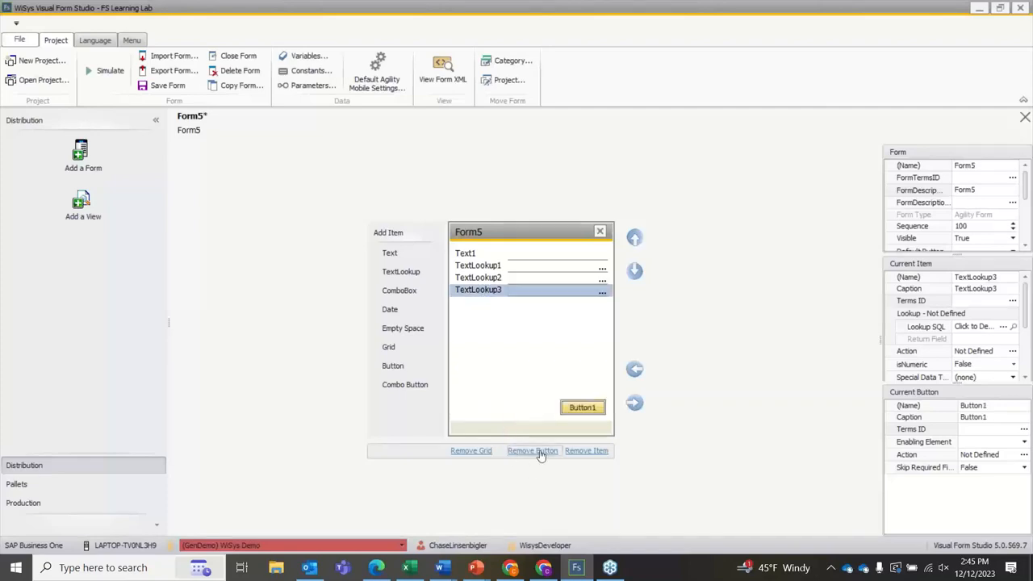
Step: Remove Button1 and all four items from Form5
{"action": "left_click", "coordinate": [541, 451]}
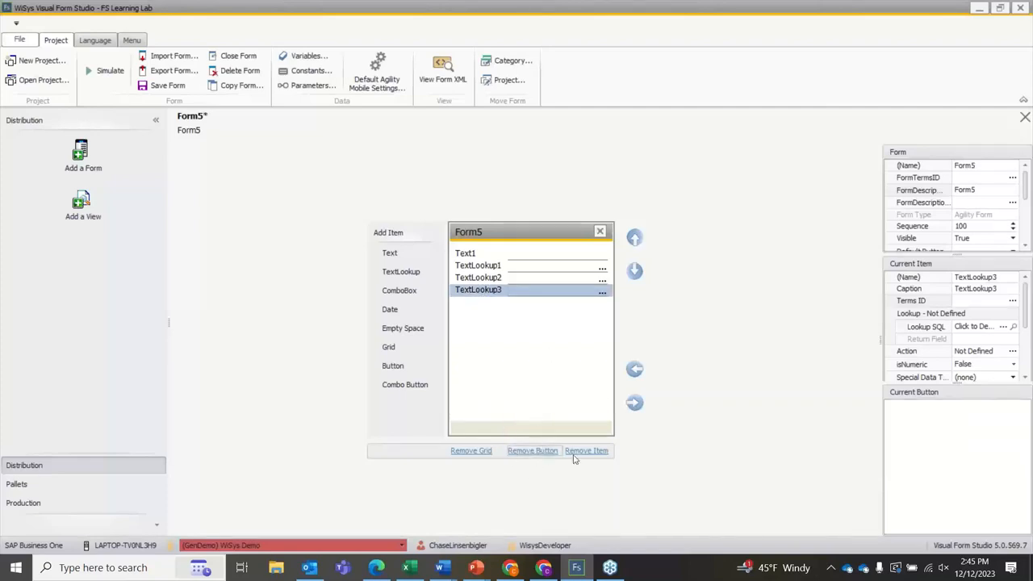
{"action": "left_click", "coordinate": [581, 453]}
{"action": "left_click", "coordinate": [579, 452]}
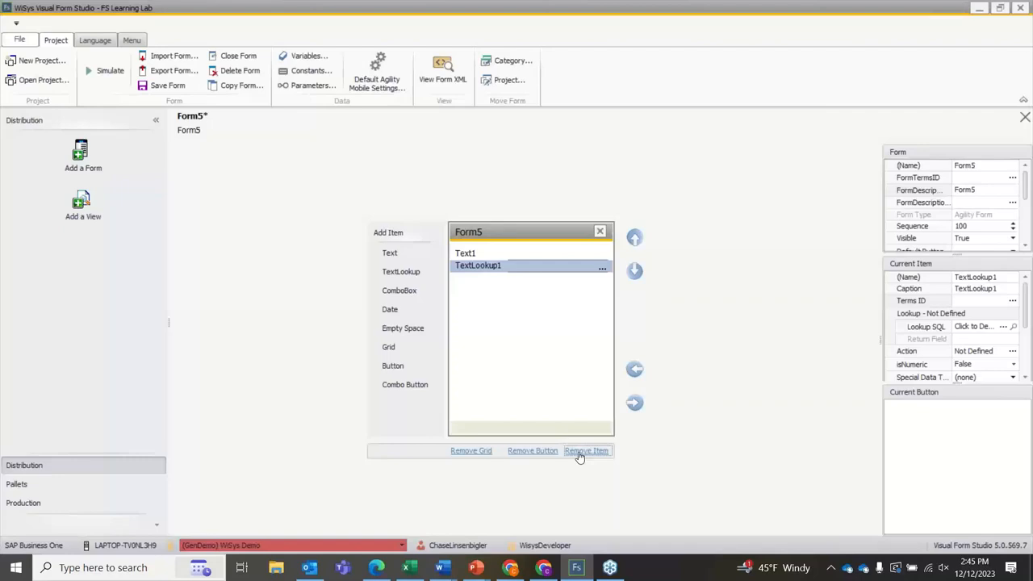
{"action": "left_click", "coordinate": [580, 454]}
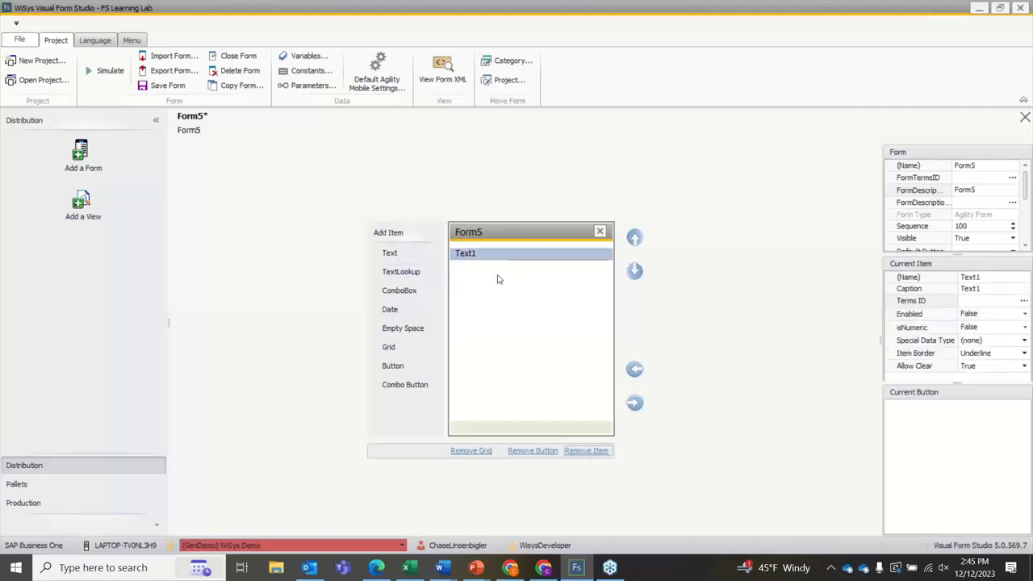
{"action": "left_click", "coordinate": [582, 454]}
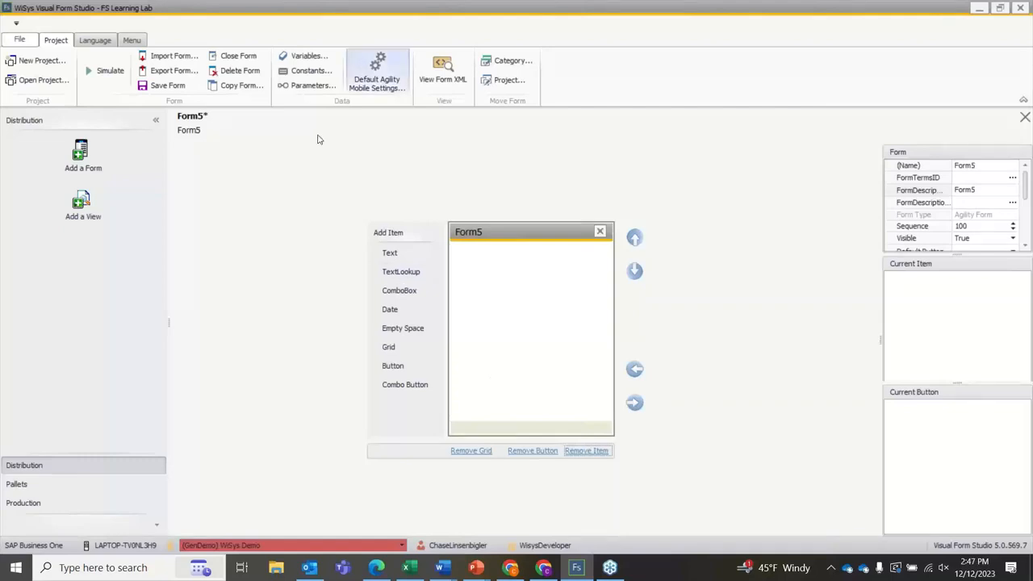
Step: Start copying a form and browse the available source forms, widening the Project column to read the project names
{"action": "left_click", "coordinate": [233, 87]}
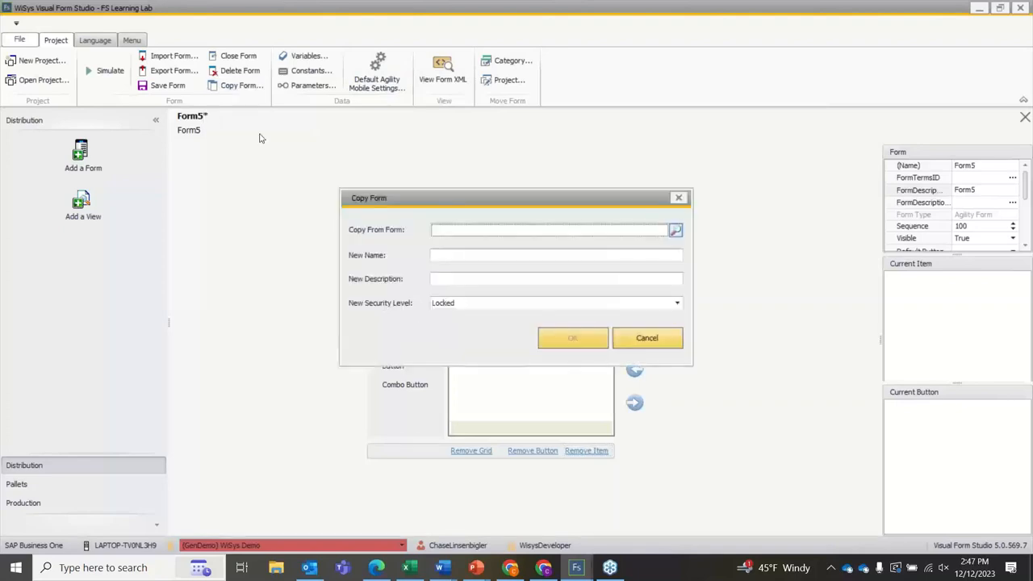
{"action": "left_click", "coordinate": [675, 230]}
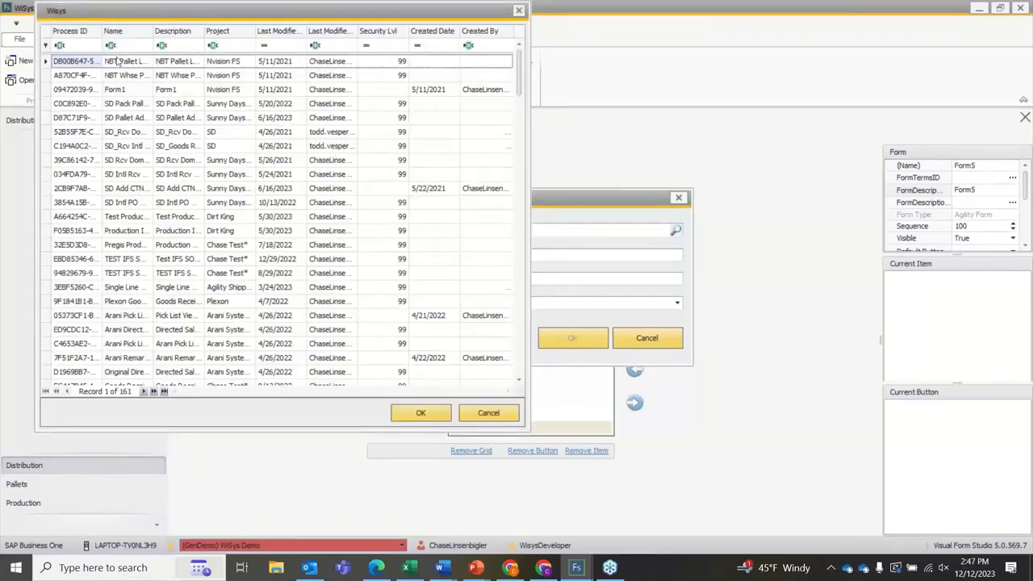
{"action": "scroll", "coordinate": [200, 159], "scroll_direction": "down", "scroll_amount": 4}
{"action": "scroll", "coordinate": [200, 160], "scroll_direction": "down", "scroll_amount": 20}
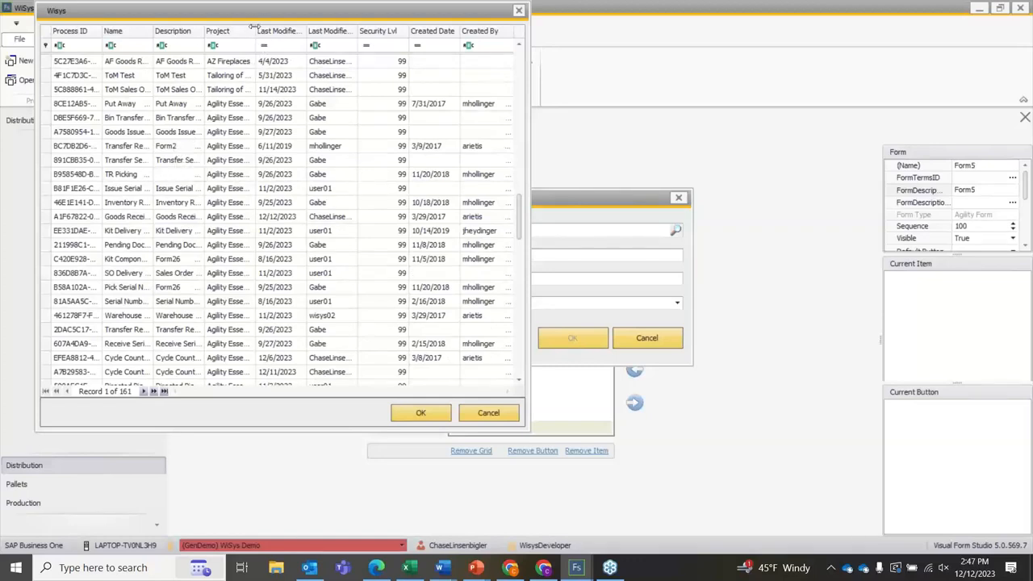
{"action": "left_click_drag", "start_coordinate": [255, 31], "coordinate": [380, 34]}
{"action": "scroll", "coordinate": [241, 96], "scroll_direction": "down", "scroll_amount": 1}
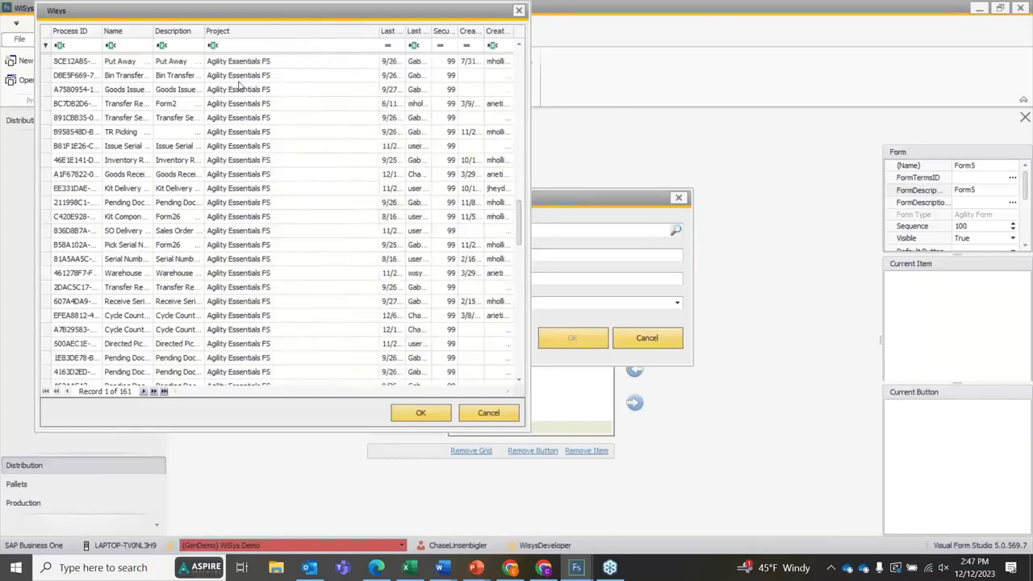
{"action": "scroll", "coordinate": [245, 81], "scroll_direction": "up", "scroll_amount": 1}
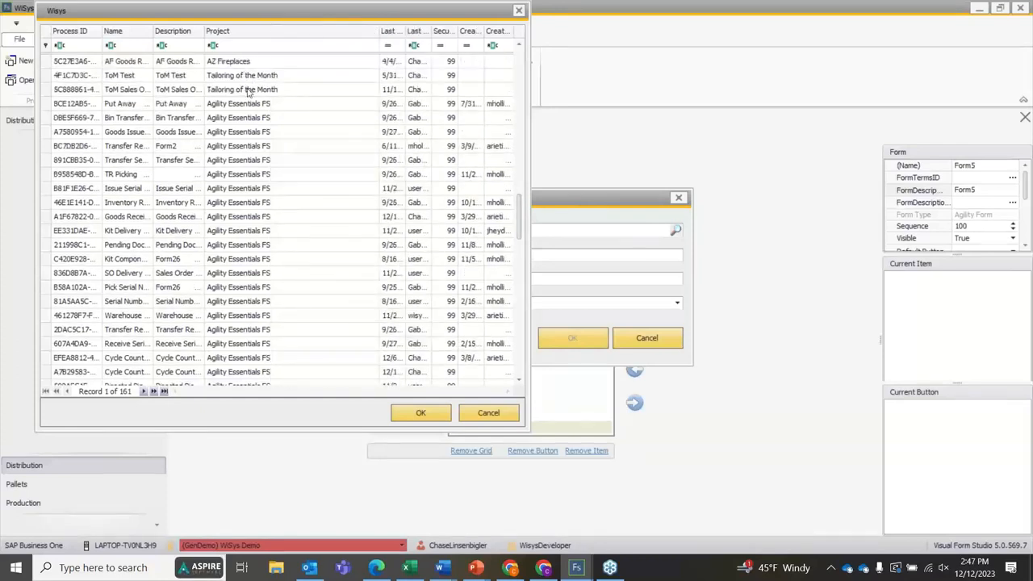
{"action": "scroll", "coordinate": [232, 144], "scroll_direction": "down", "scroll_amount": 10}
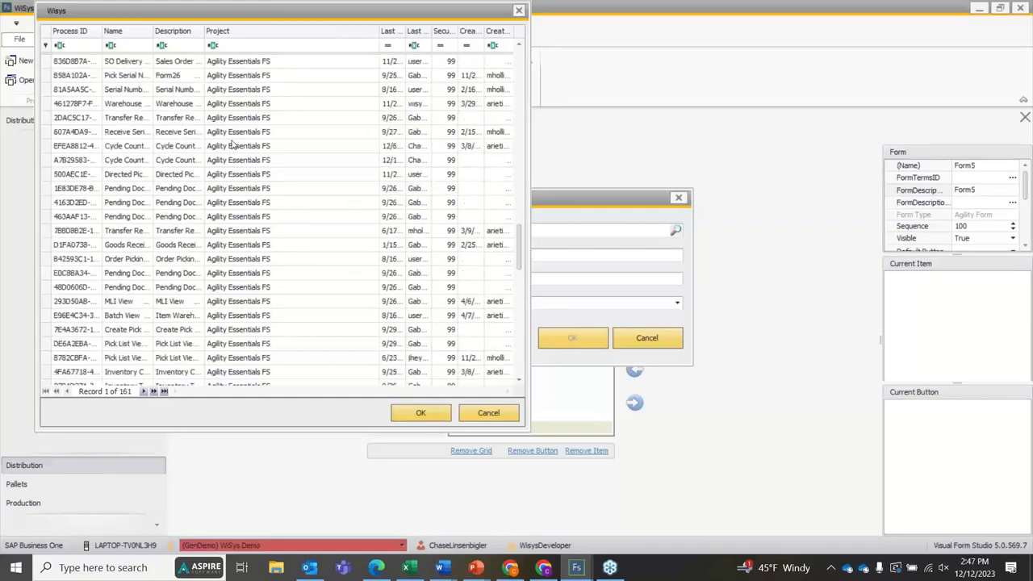
{"action": "left_click", "coordinate": [235, 216]}
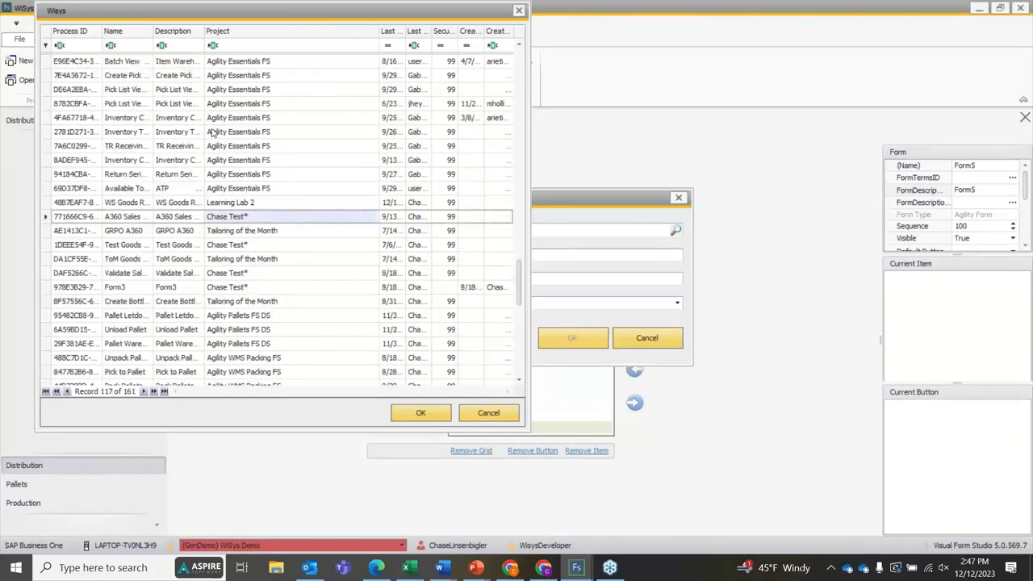
{"action": "scroll", "coordinate": [213, 130], "scroll_direction": "up", "scroll_amount": 4}
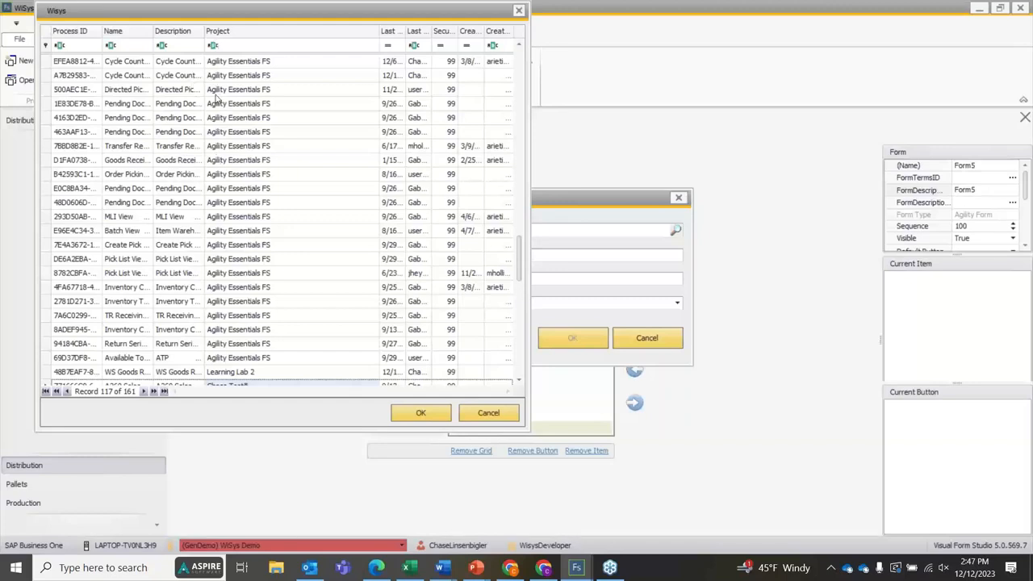
Step: Filter the form names by "goods rec" and choose Goods Receipt from Agility Essentials FS as the form to copy
{"action": "left_click", "coordinate": [121, 47]}
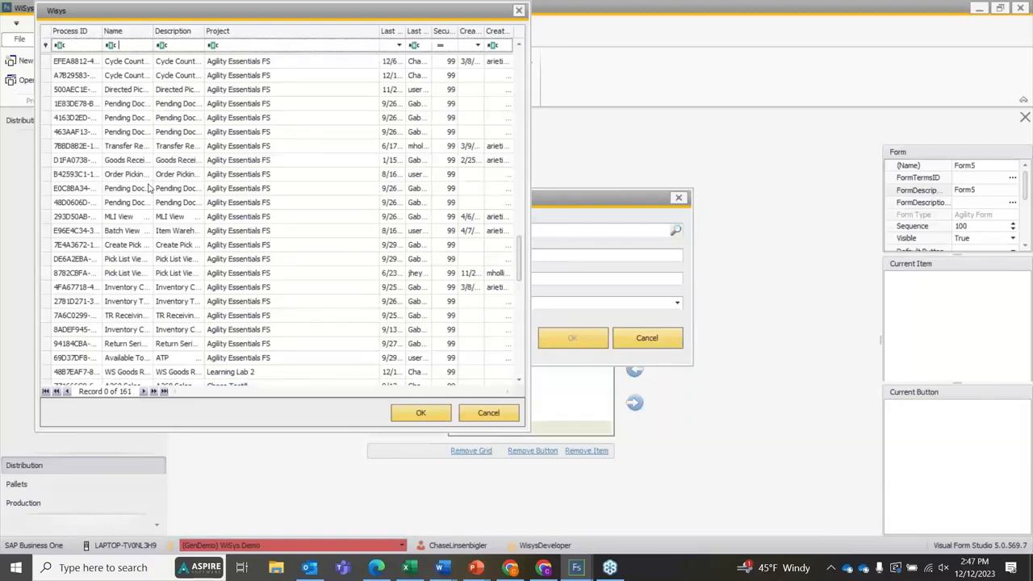
{"action": "type", "text": "goods"}
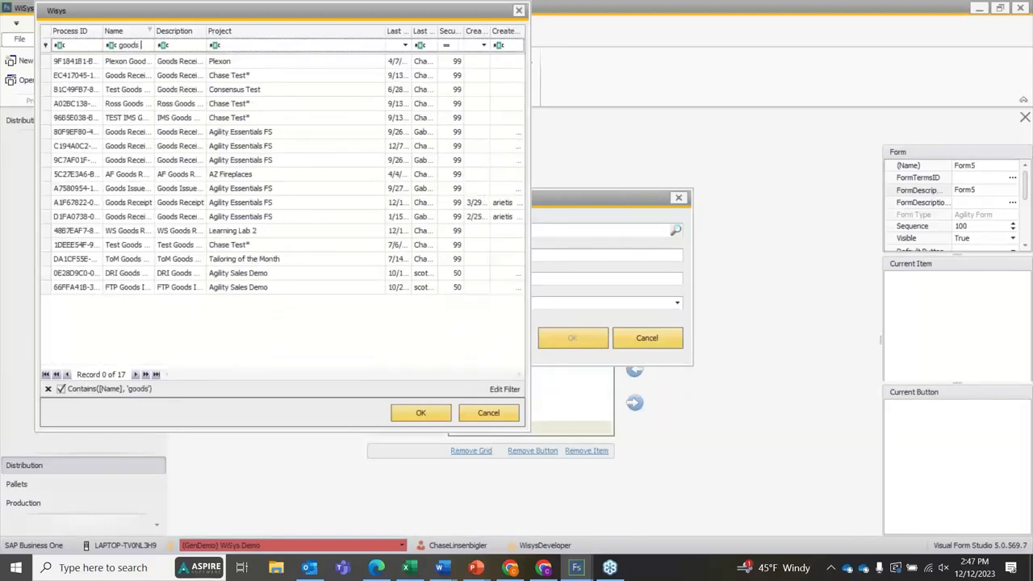
{"action": "type", "text": " rec"}
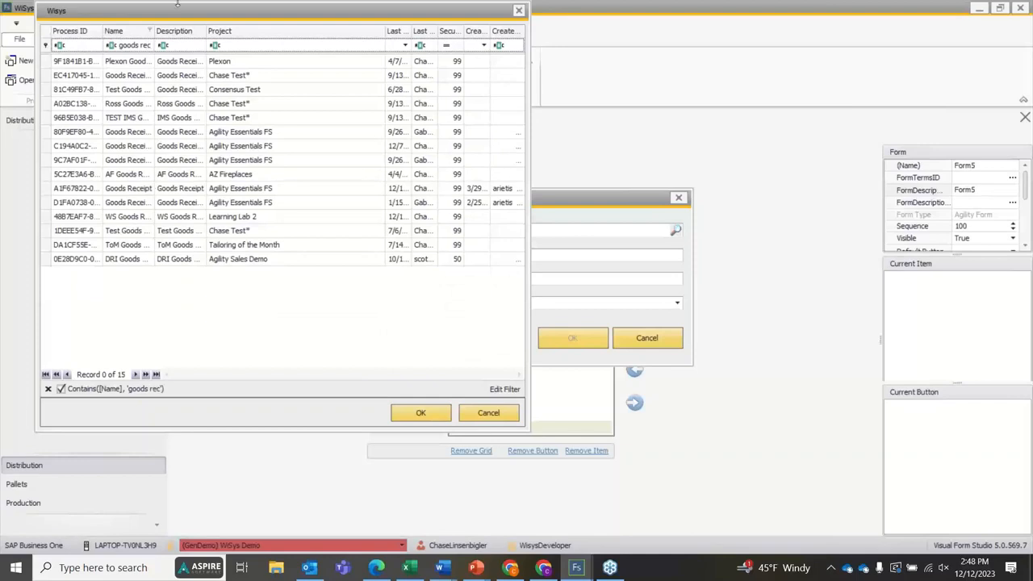
{"action": "left_click_drag", "start_coordinate": [154, 31], "coordinate": [239, 30]}
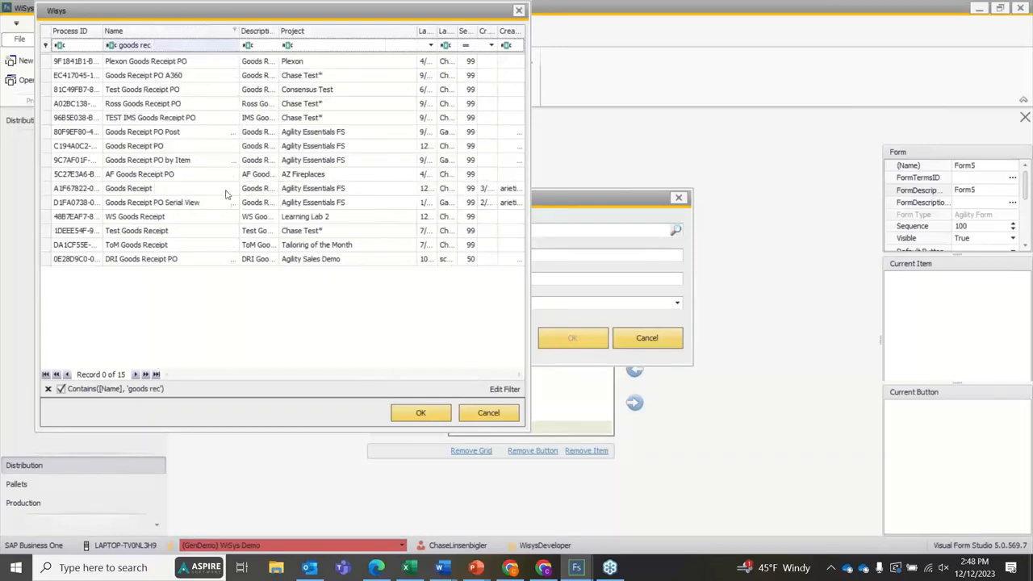
{"action": "left_click", "coordinate": [175, 191]}
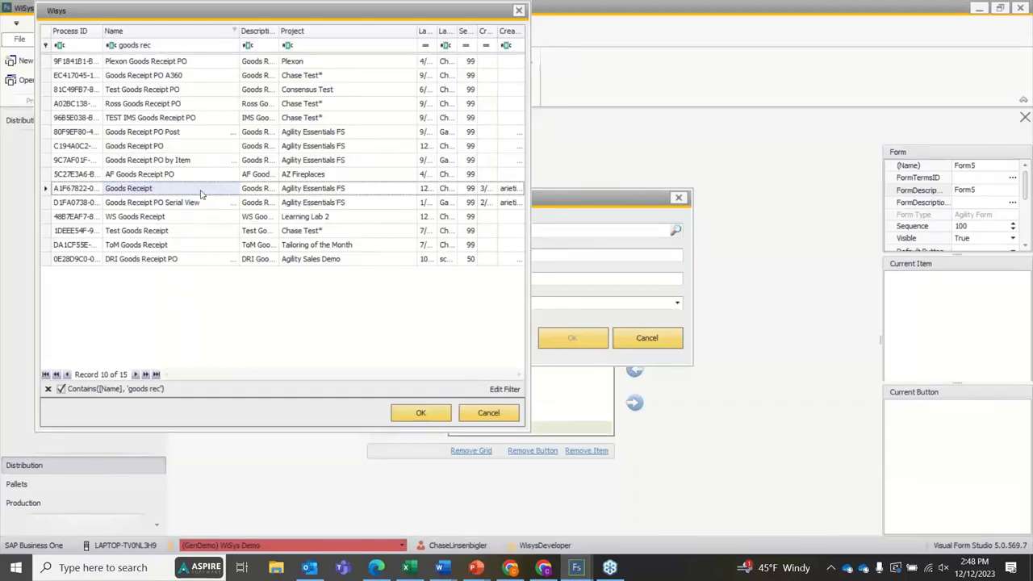
{"action": "double_click", "coordinate": [127, 188]}
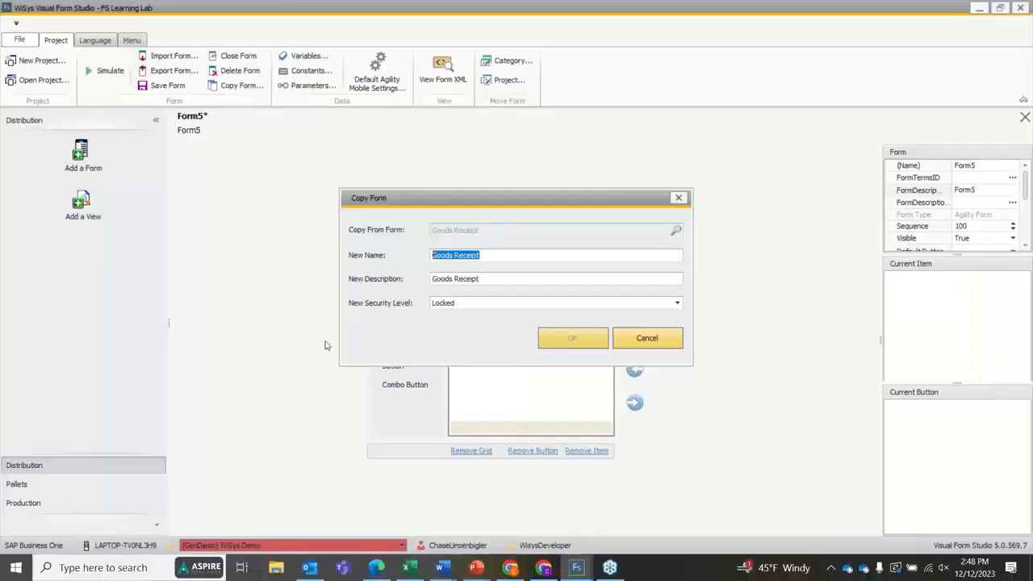
Step: Set both the new name and the new description of the copy to WYS Goods Receipt
{"action": "left_click", "coordinate": [434, 257]}
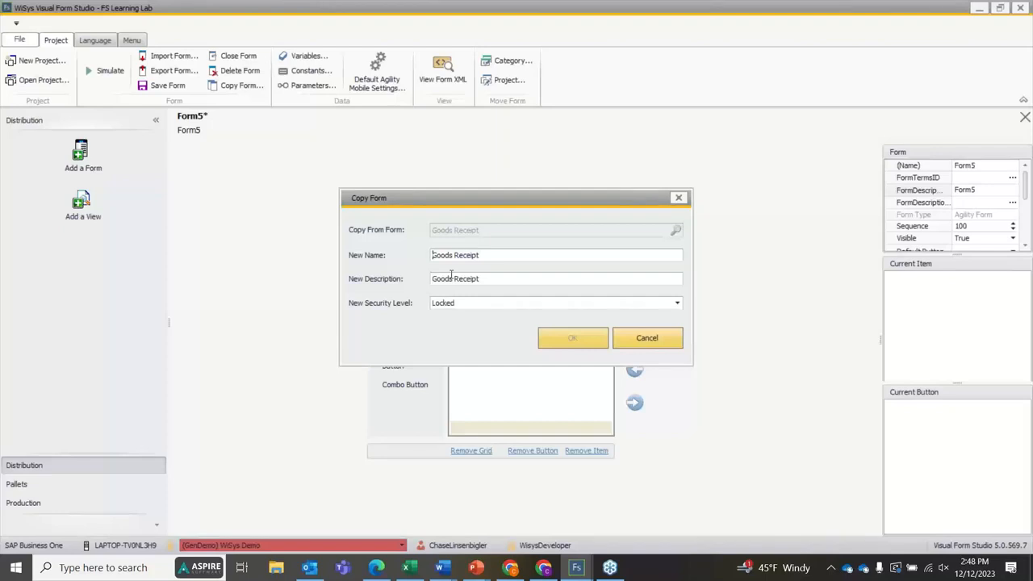
{"action": "type", "text": "WS"}
{"action": "left_click", "coordinate": [433, 279]}
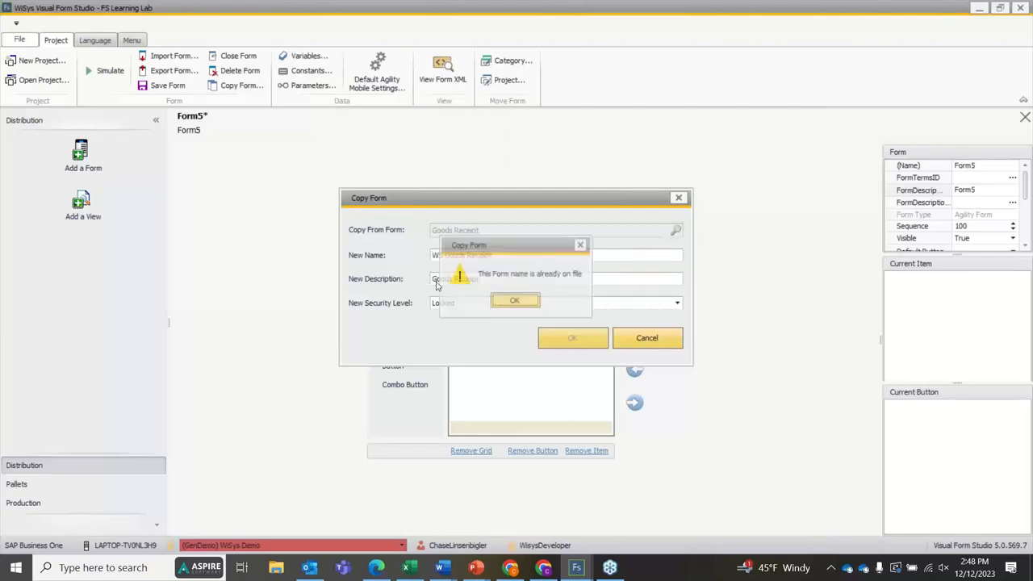
{"action": "left_click", "coordinate": [513, 301]}
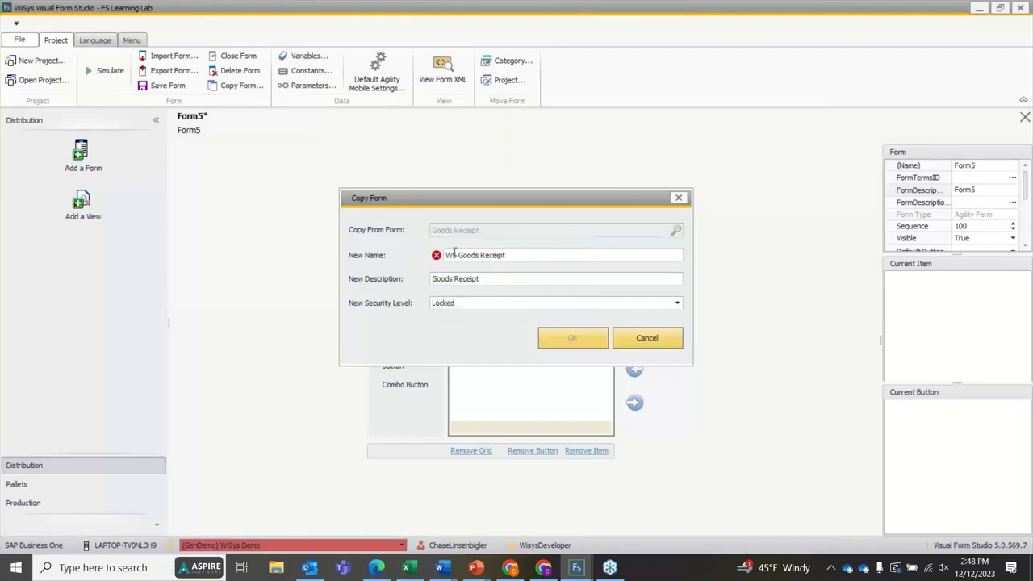
{"action": "left_click", "coordinate": [452, 255]}
{"action": "type", "text": "Y"}
{"action": "left_click", "coordinate": [434, 280]}
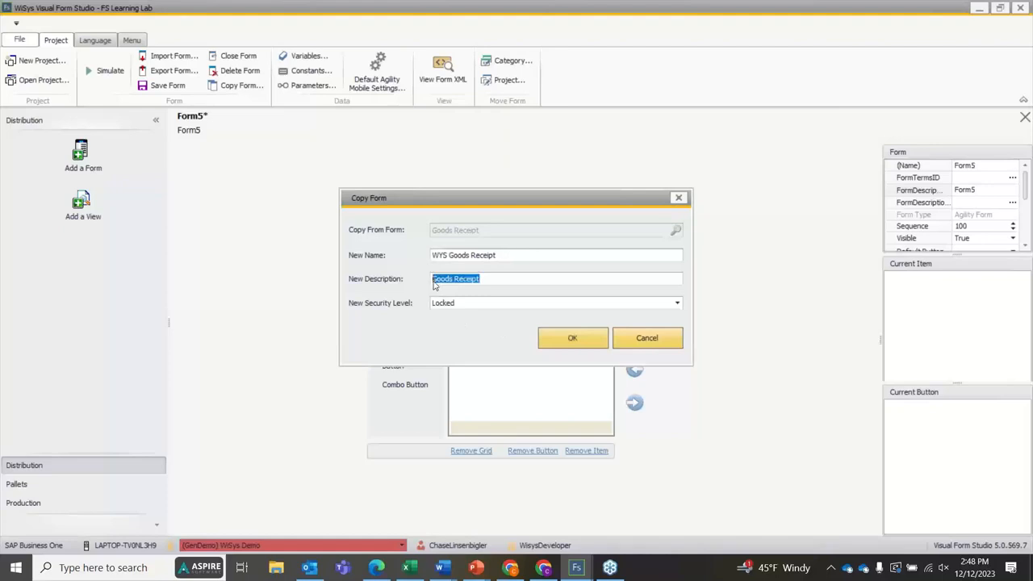
{"action": "left_click", "coordinate": [433, 279]}
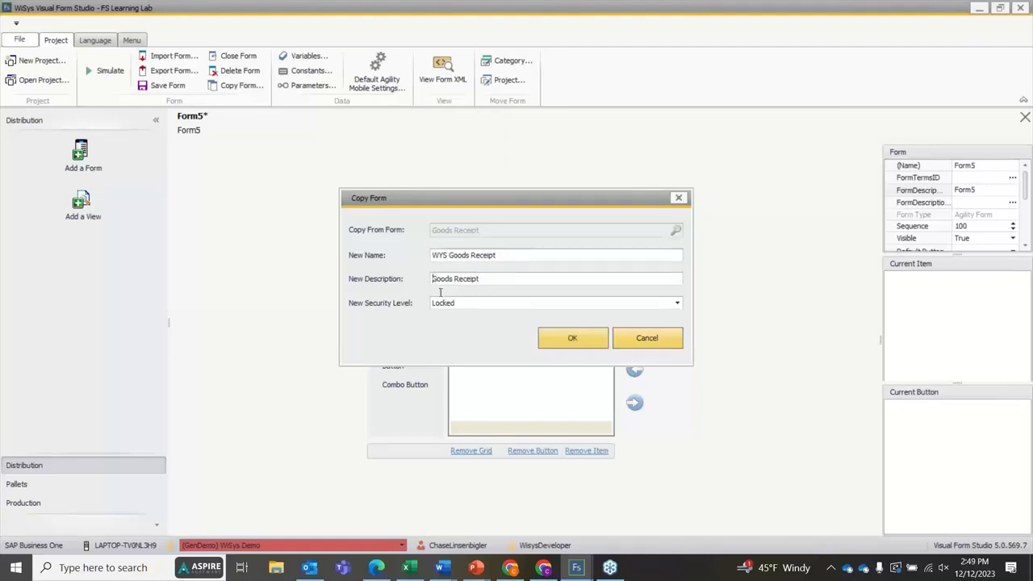
{"action": "type", "text": "WYS"}
{"action": "left_click", "coordinate": [447, 281]}
Step: Create the copied form and open it, discarding the unsaved Form5
{"action": "left_click", "coordinate": [573, 348]}
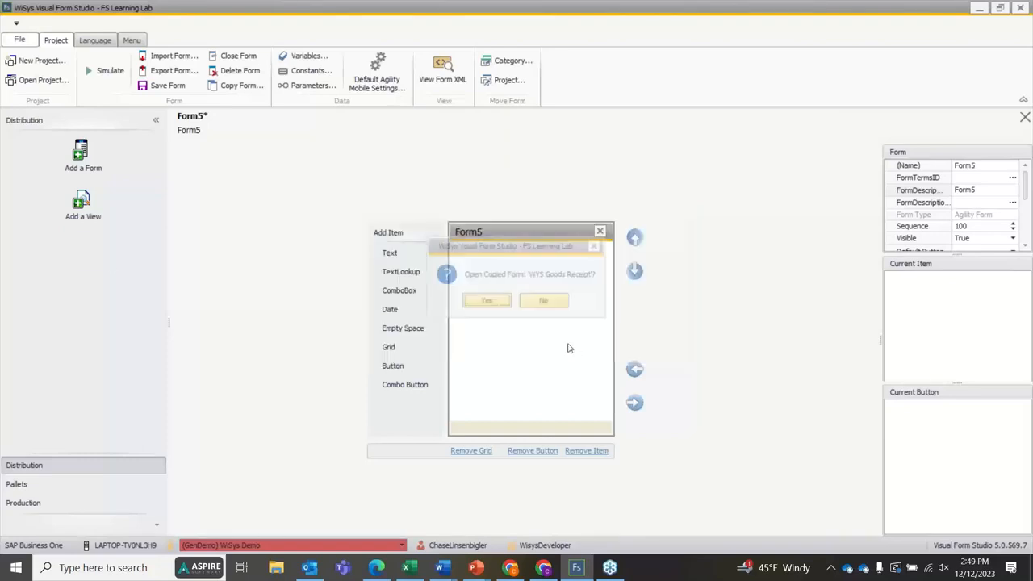
{"action": "left_click", "coordinate": [487, 303]}
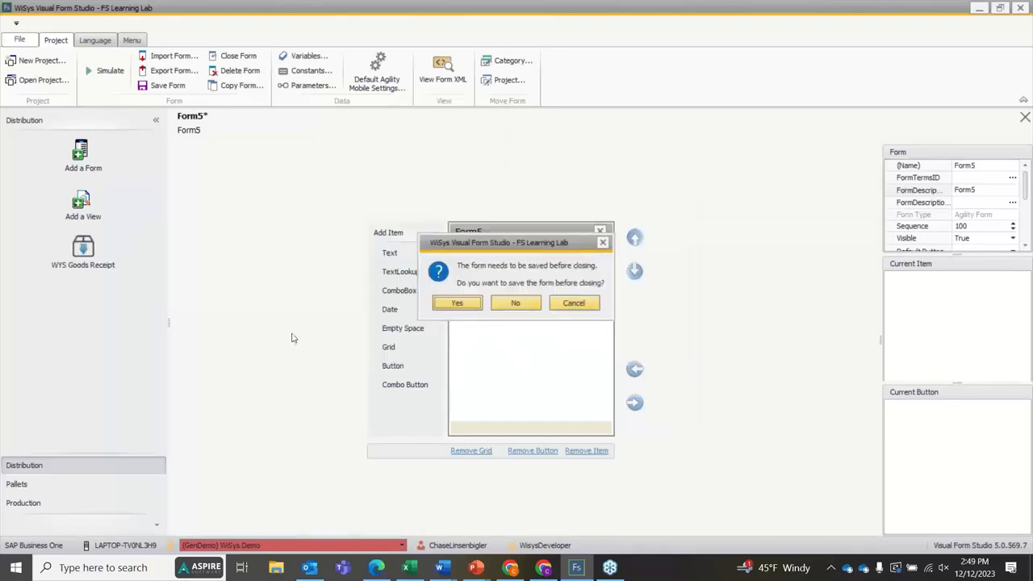
{"action": "left_click", "coordinate": [515, 303]}
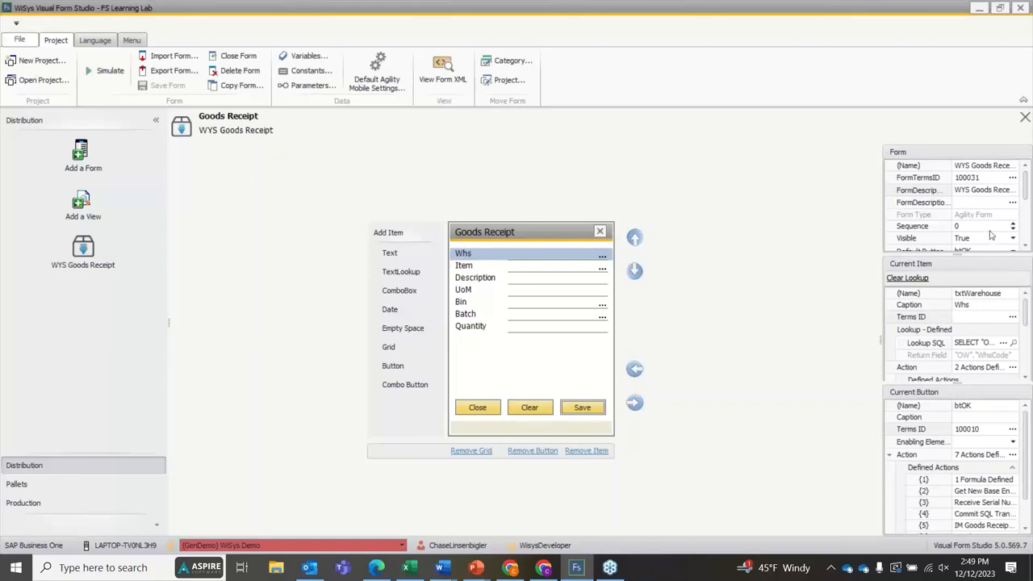
Step: Clear the FormTermsID of the WYS Goods Receipt form
{"action": "left_click", "coordinate": [985, 179]}
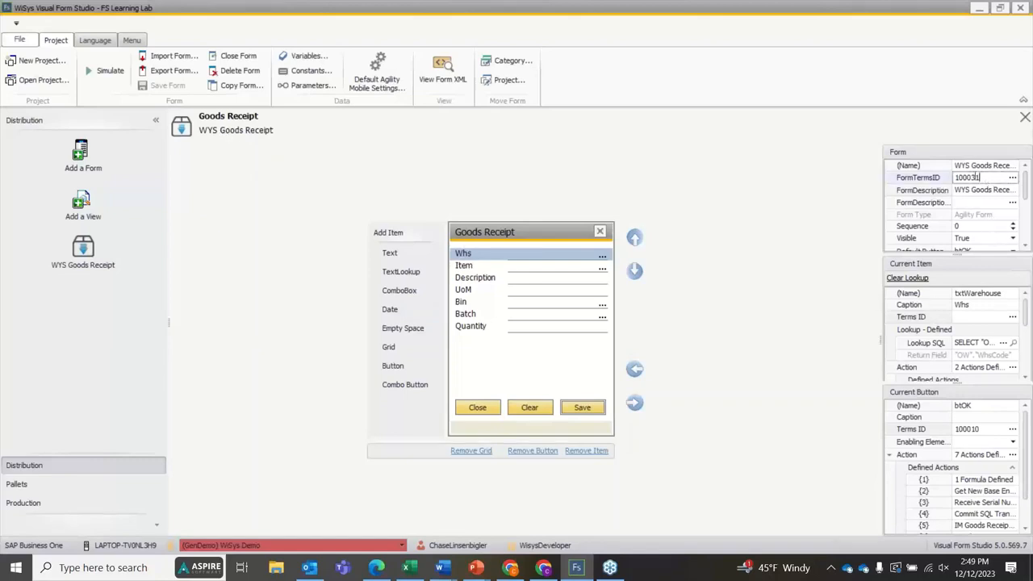
{"action": "double_click", "coordinate": [957, 177]}
{"action": "key", "text": "BackSpace"}
{"action": "left_click", "coordinate": [963, 202]}
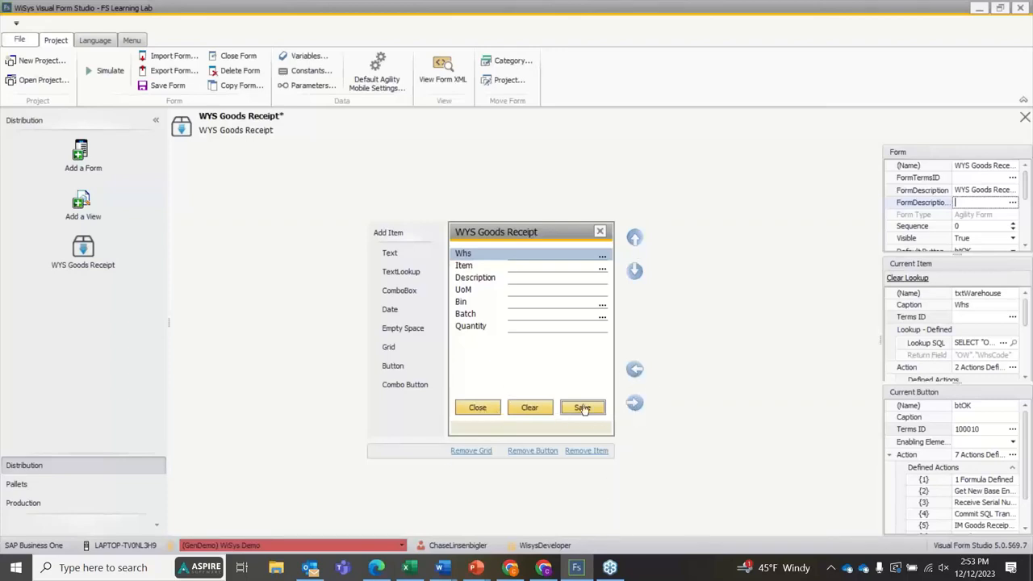
Step: Move the Save button ahead of Close and Clear, and return it to the end of the button row
{"action": "left_click", "coordinate": [468, 408]}
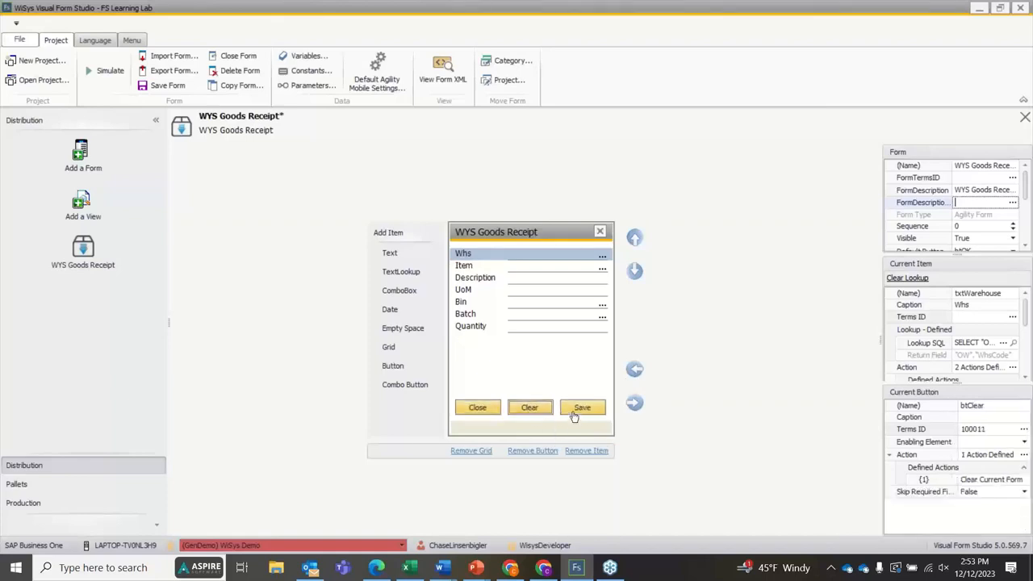
{"action": "left_click", "coordinate": [575, 415]}
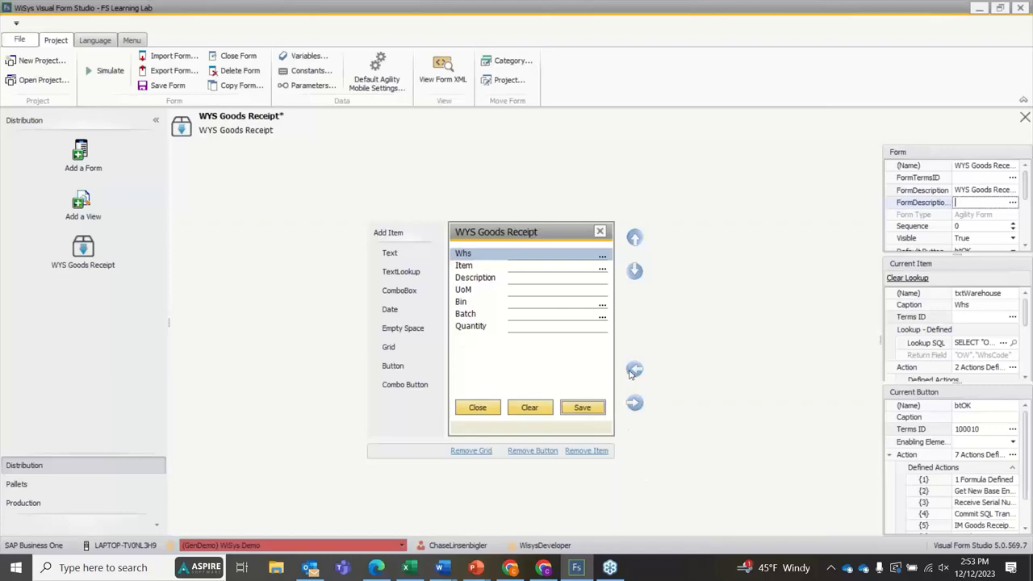
{"action": "left_click", "coordinate": [633, 371]}
{"action": "left_click", "coordinate": [634, 403]}
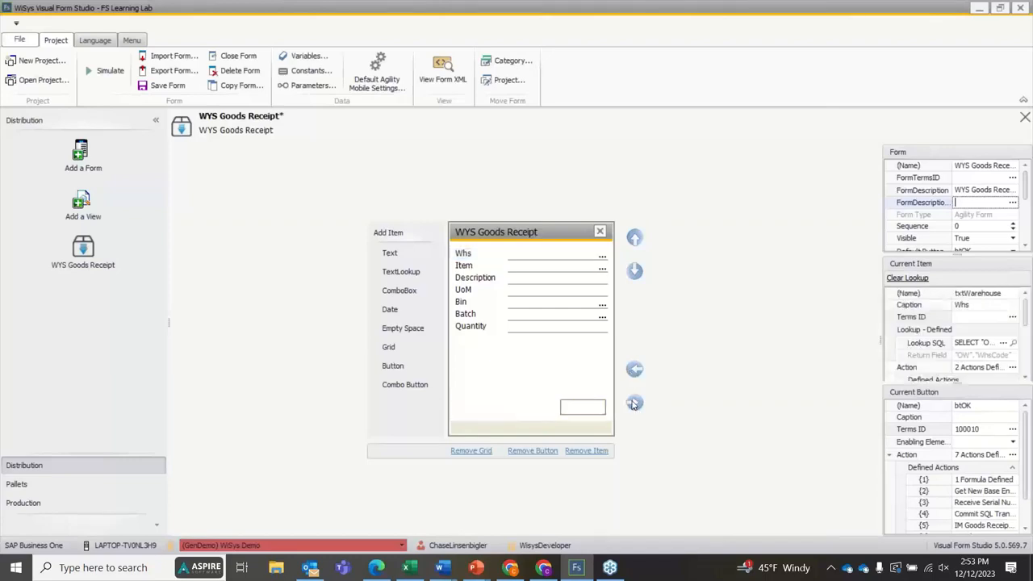
{"action": "left_click", "coordinate": [635, 371]}
{"action": "left_click", "coordinate": [635, 371]}
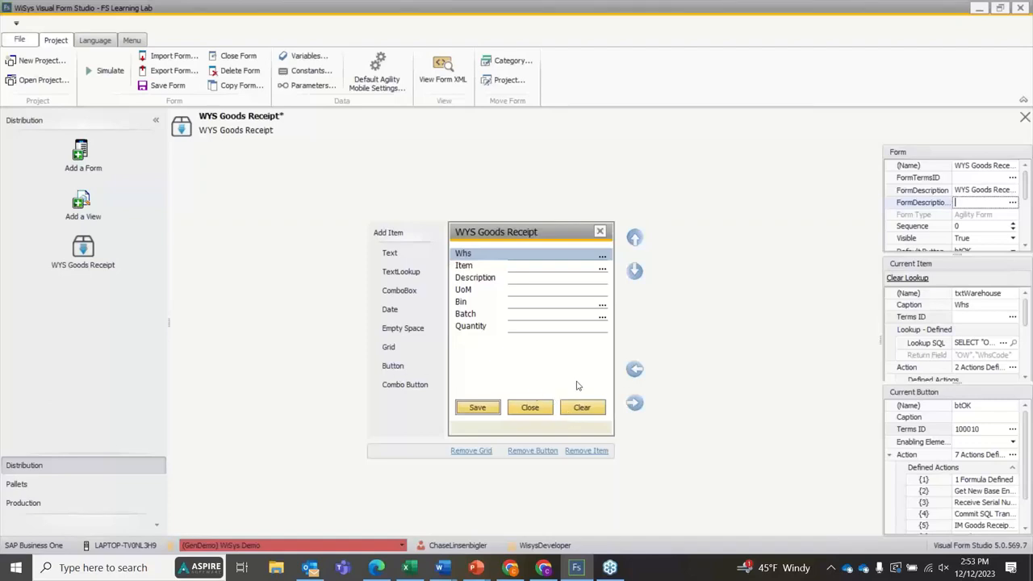
{"action": "left_click", "coordinate": [635, 404]}
{"action": "left_click", "coordinate": [635, 403]}
Step: Move the Whs item down below Bin and return it to the start of the item list
{"action": "left_click", "coordinate": [634, 272]}
{"action": "left_click", "coordinate": [634, 272]}
{"action": "left_click", "coordinate": [634, 272]}
{"action": "left_click", "coordinate": [634, 272]}
{"action": "left_click", "coordinate": [634, 238]}
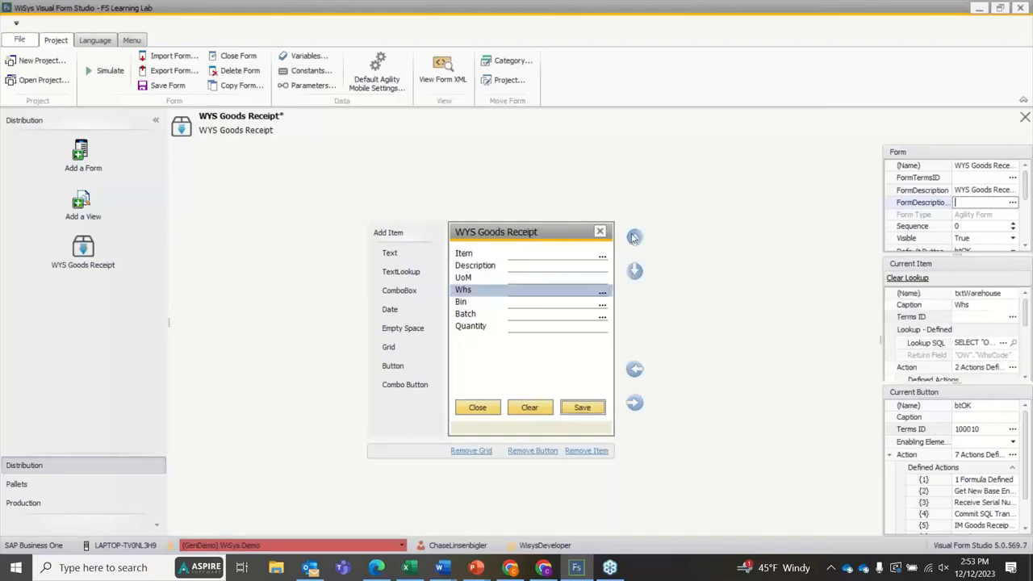
{"action": "left_click", "coordinate": [634, 237]}
{"action": "left_click", "coordinate": [634, 238]}
{"action": "left_click", "coordinate": [634, 237]}
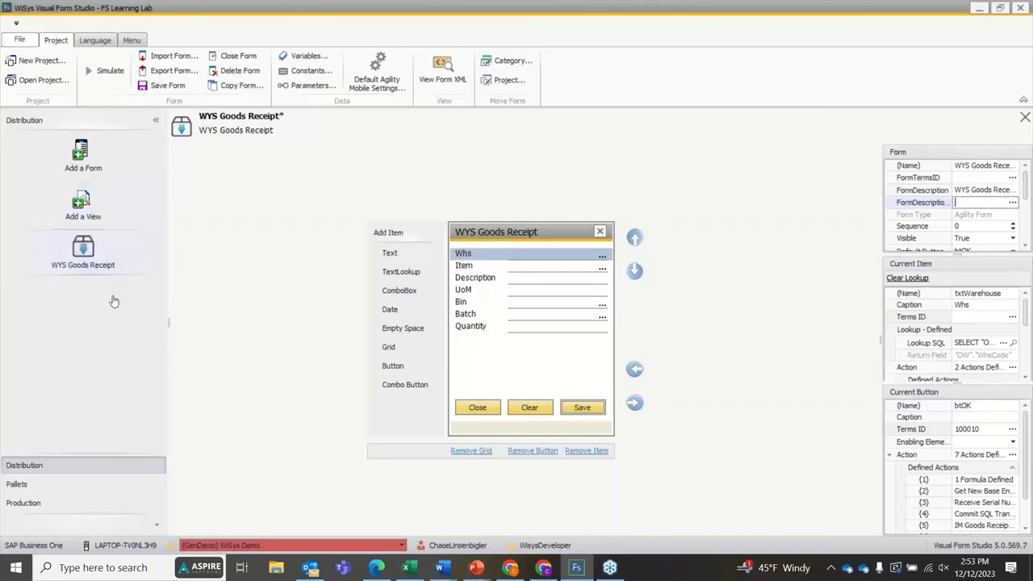
Step: Add a TextLookup item below Quantity on the WYS Goods Receipt form
{"action": "left_click", "coordinate": [409, 273]}
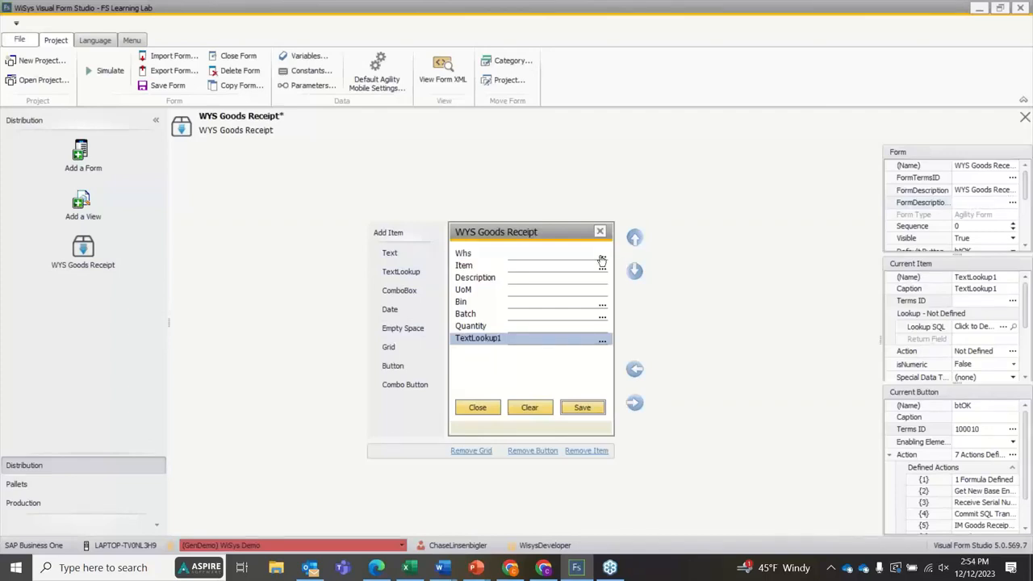
Step: Save the WYS Goods Receipt form and simulate it to browse the records of the Item lookup
{"action": "left_click", "coordinate": [146, 86]}
{"action": "left_click", "coordinate": [111, 71]}
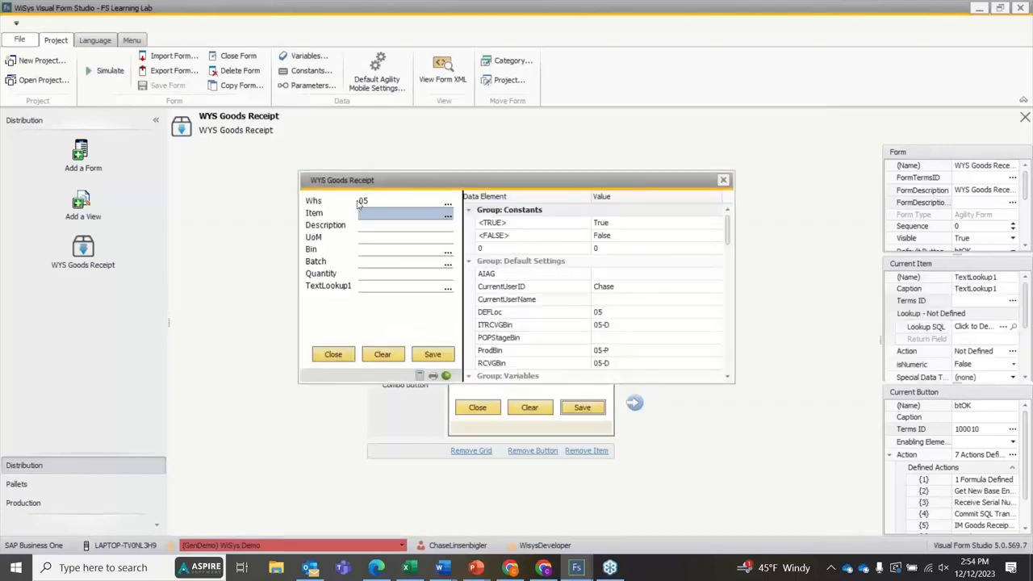
{"action": "left_click", "coordinate": [448, 215]}
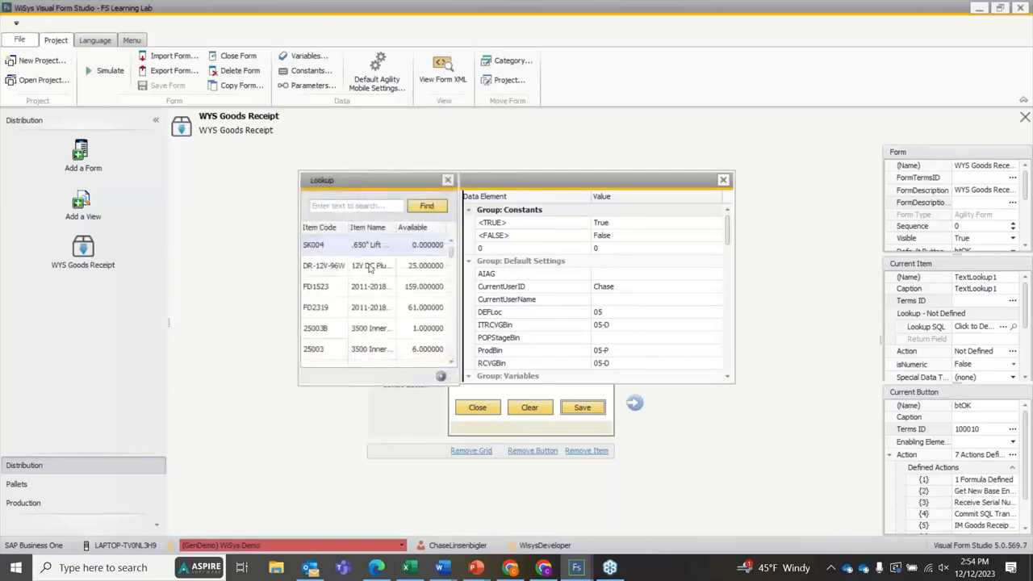
{"action": "left_click", "coordinate": [448, 179]}
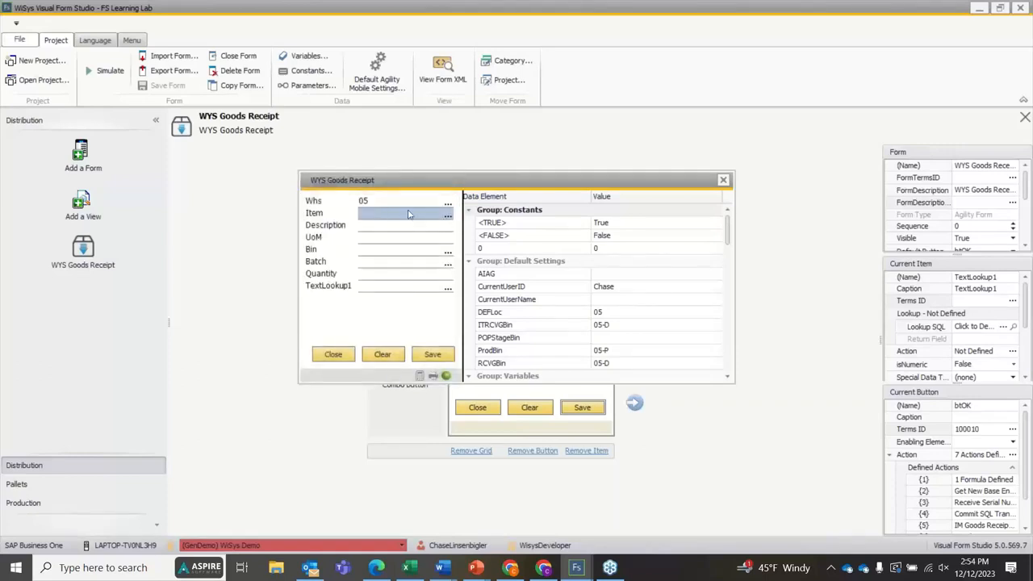
{"action": "left_click", "coordinate": [448, 215]}
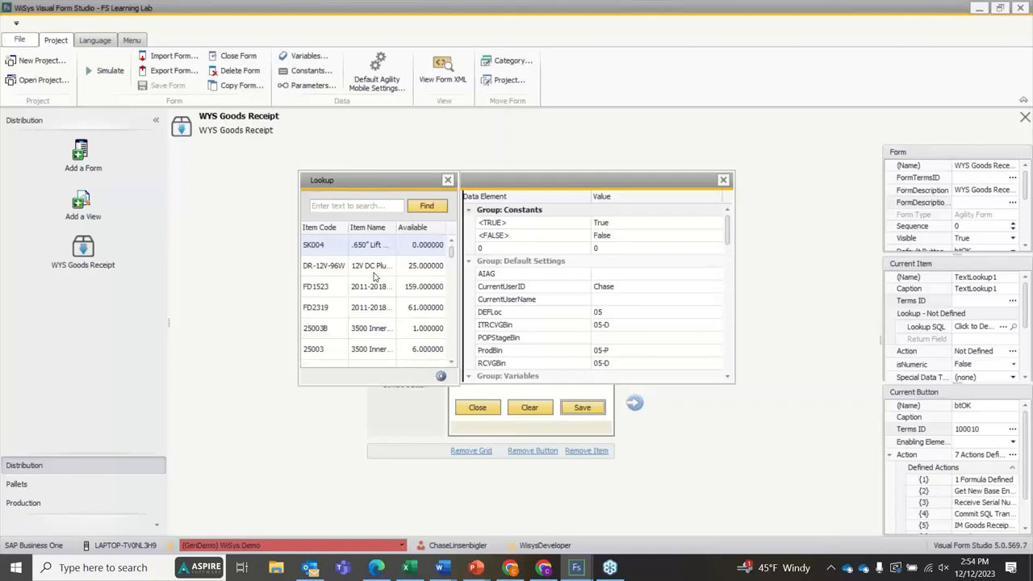
{"action": "scroll", "coordinate": [371, 274], "scroll_direction": "down", "scroll_amount": 5}
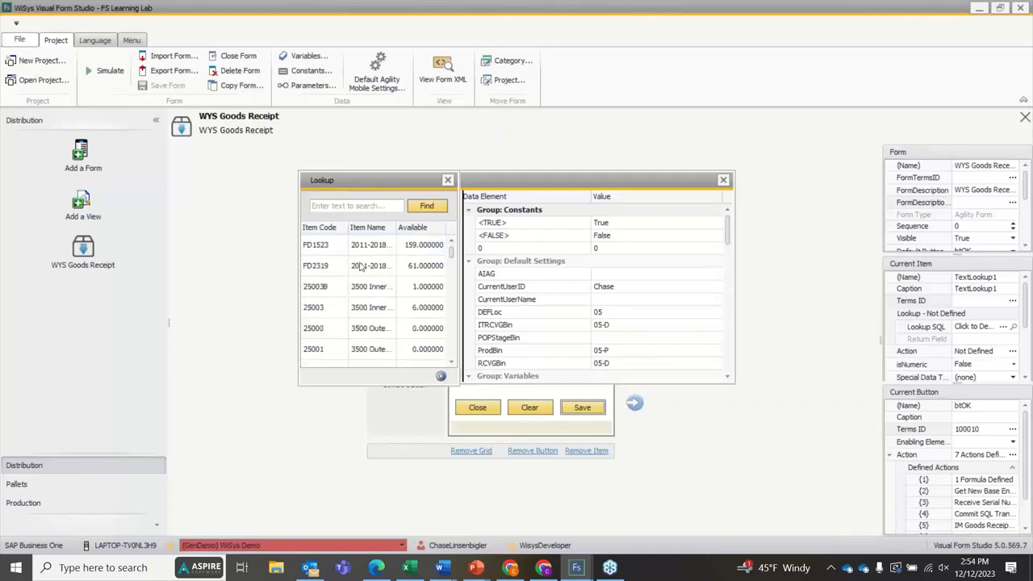
{"action": "scroll", "coordinate": [364, 272], "scroll_direction": "up", "scroll_amount": 5}
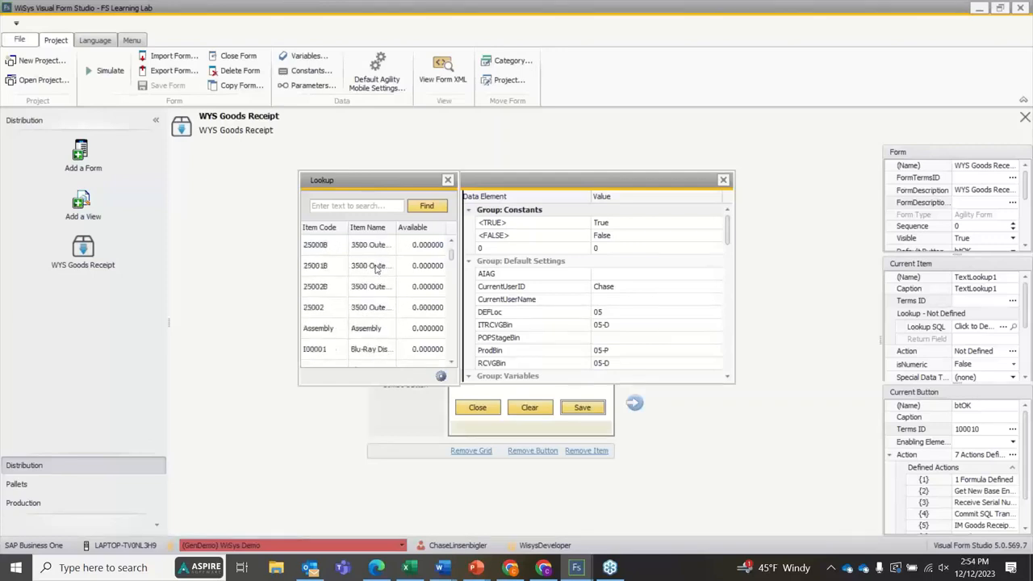
{"action": "left_click", "coordinate": [448, 181]}
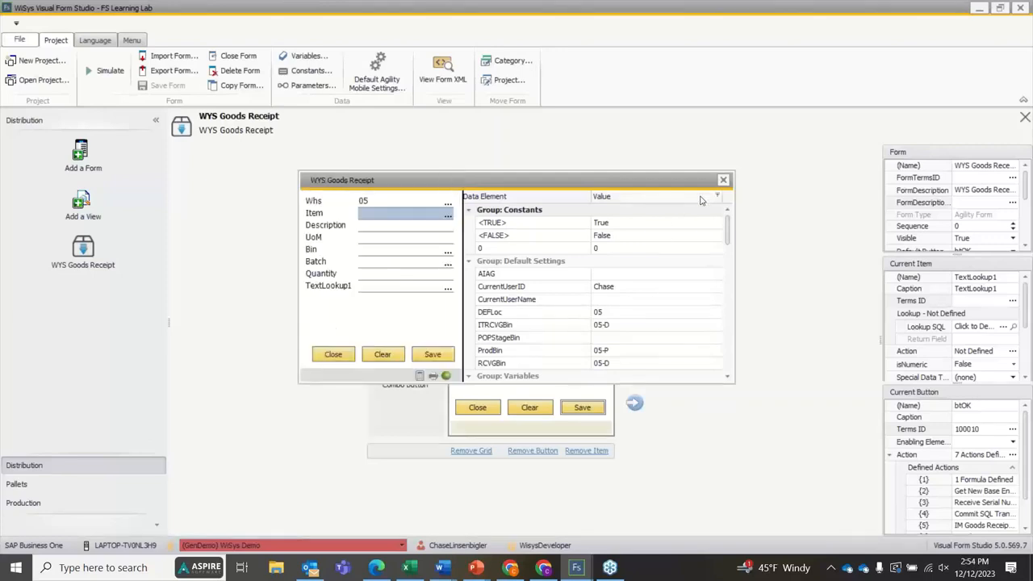
{"action": "left_click", "coordinate": [723, 181]}
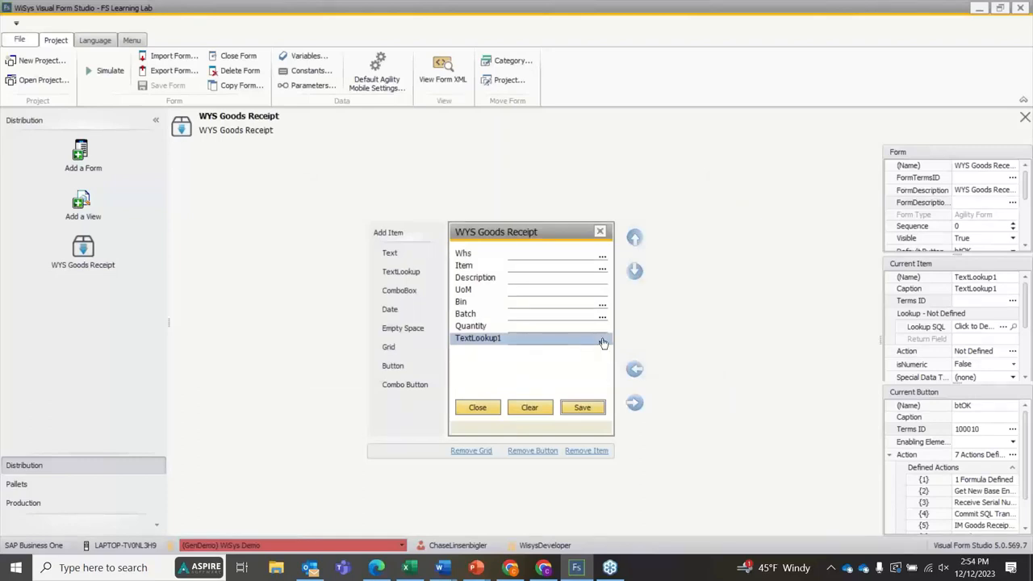
Step: Simulate the form with item FD1523 picked from the Item lookup, and clear and close the simulation
{"action": "left_click", "coordinate": [103, 73]}
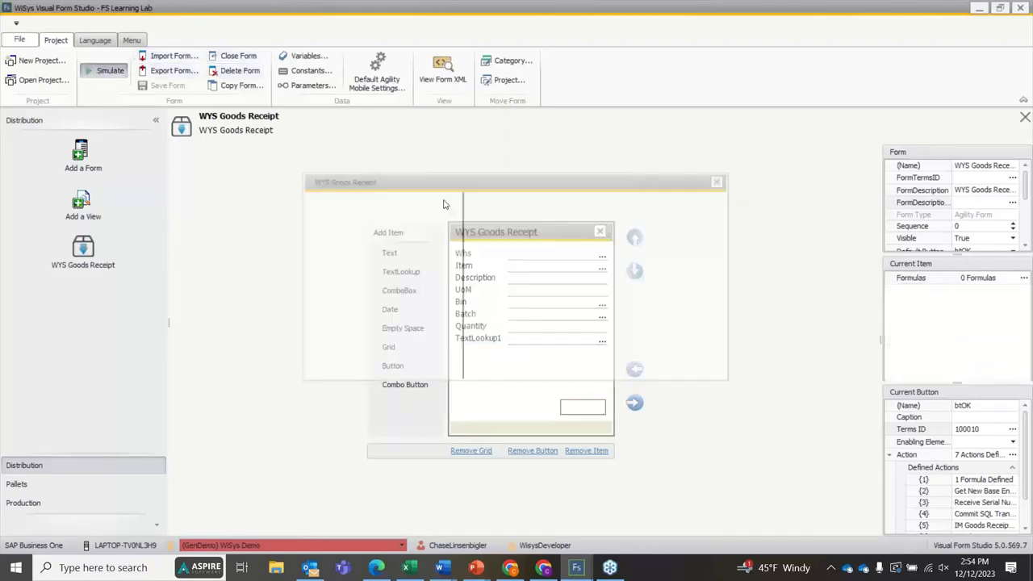
{"action": "left_click", "coordinate": [448, 213]}
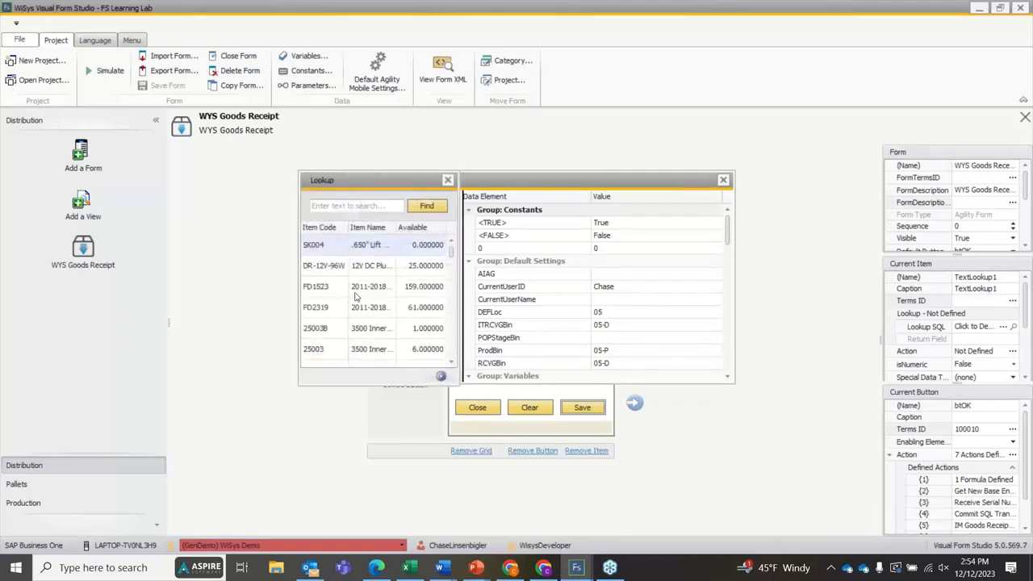
{"action": "double_click", "coordinate": [355, 292]}
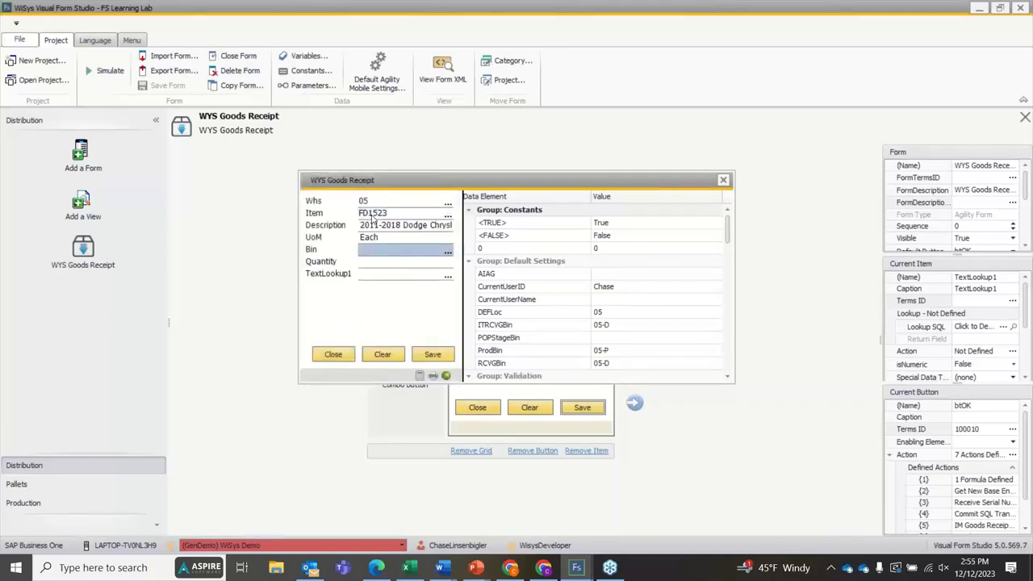
{"action": "left_click", "coordinate": [379, 358]}
{"action": "left_click", "coordinate": [722, 180]}
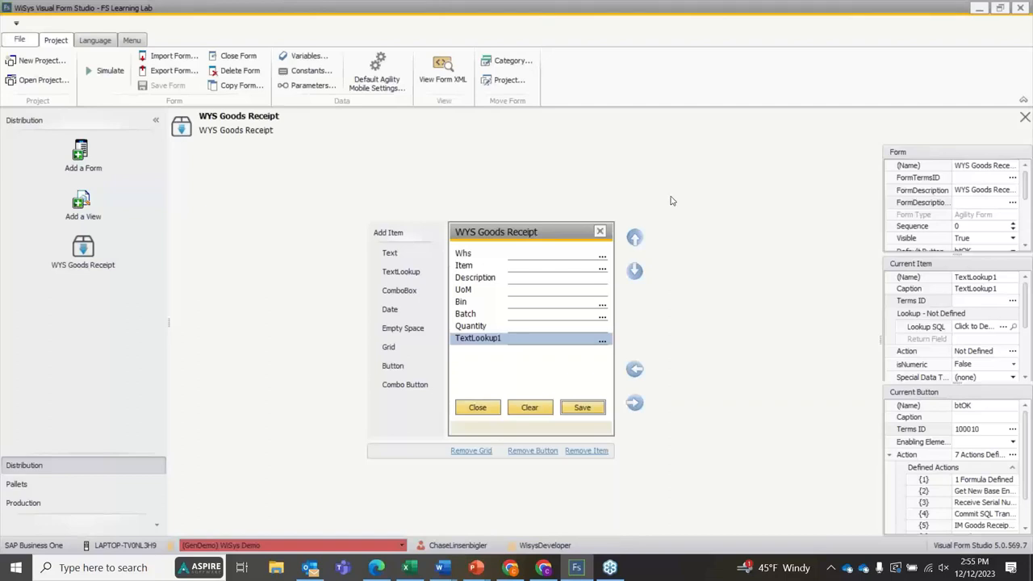
Step: Add a Text item below TextLookup1 on the WYS Goods Receipt form and save the form
{"action": "left_click", "coordinate": [385, 253]}
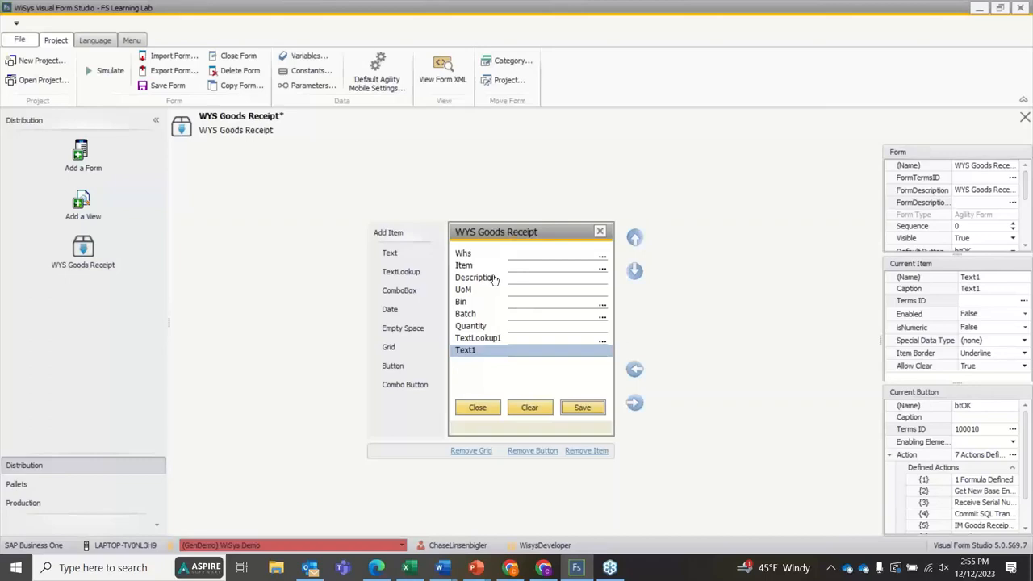
{"action": "left_click", "coordinate": [514, 331]}
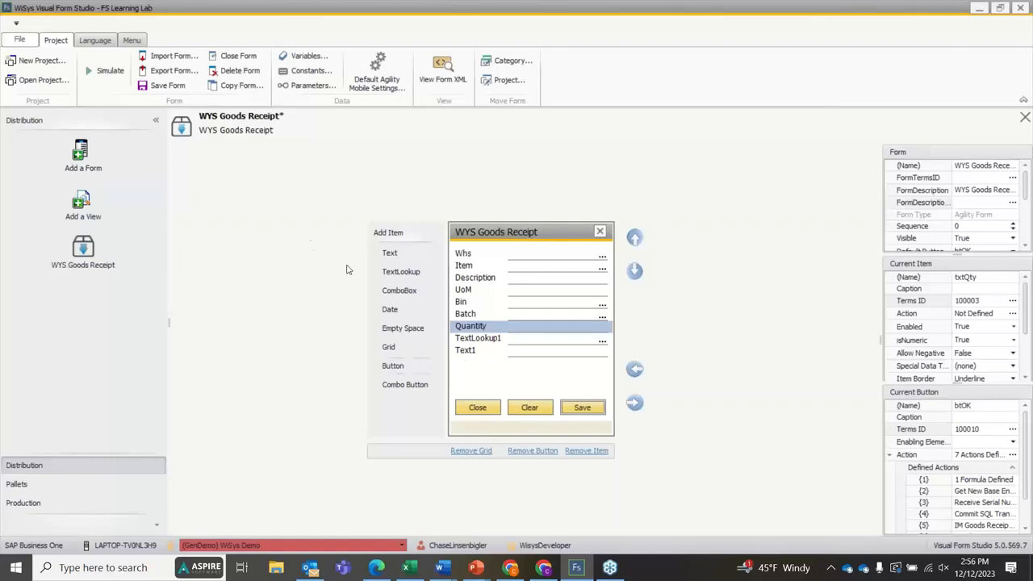
{"action": "left_click", "coordinate": [161, 85]}
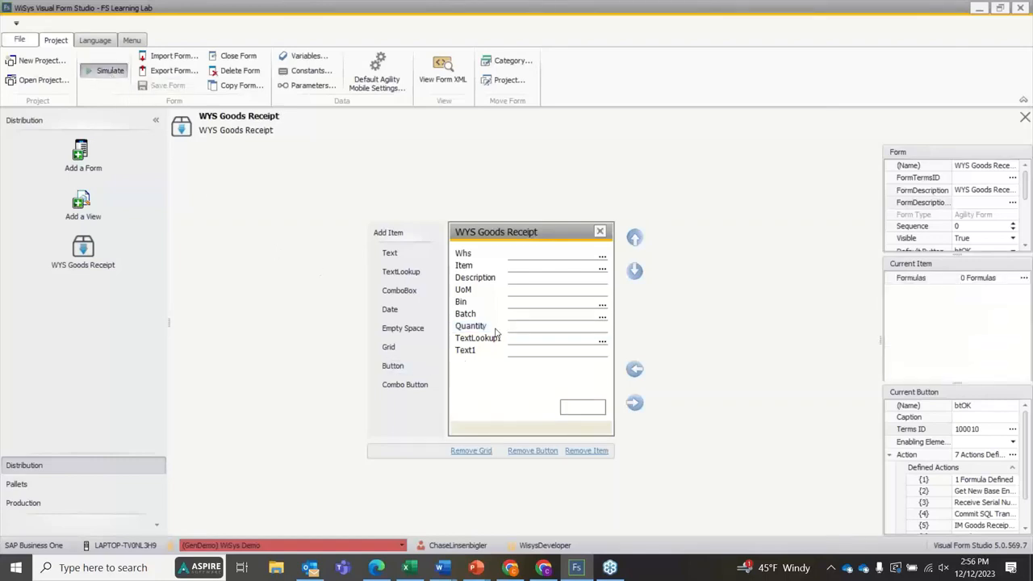
Step: Test the simulated form with item DR-12V-96W, bin 05-16-R1-L3-P1 and quantity 100, and clear and close it
{"action": "left_click", "coordinate": [450, 216]}
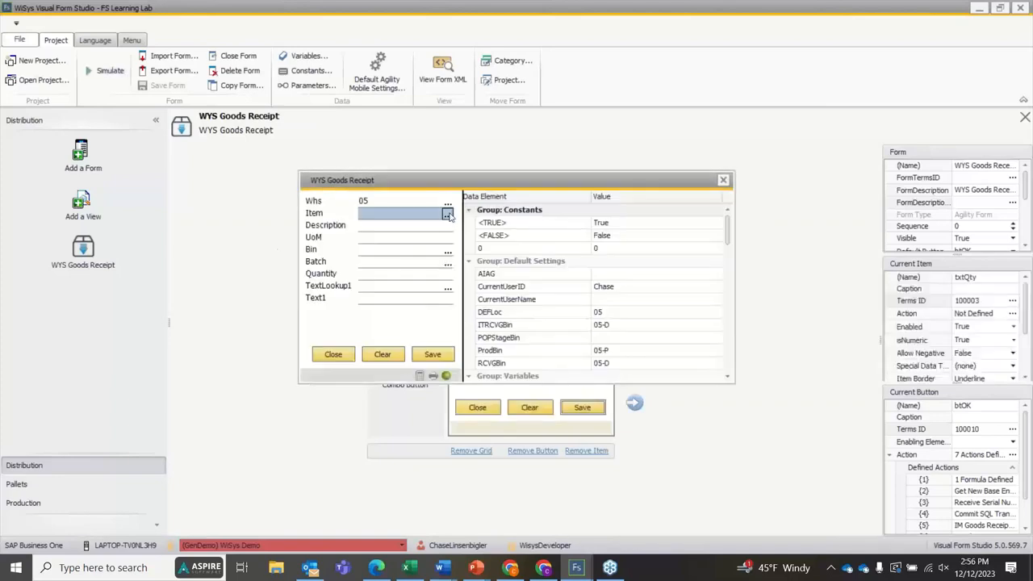
{"action": "double_click", "coordinate": [449, 250]}
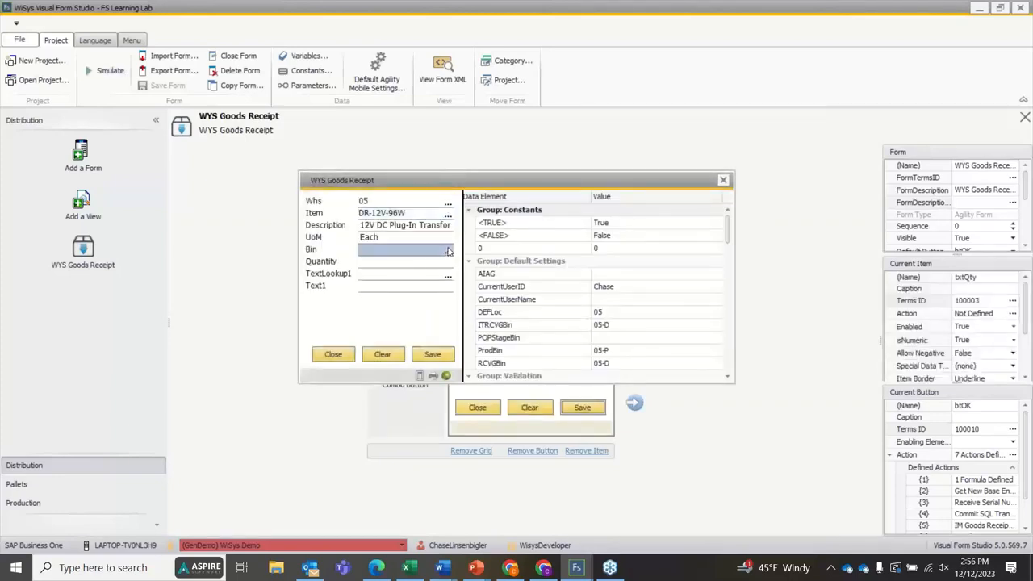
{"action": "left_click", "coordinate": [448, 253]}
{"action": "double_click", "coordinate": [361, 267]}
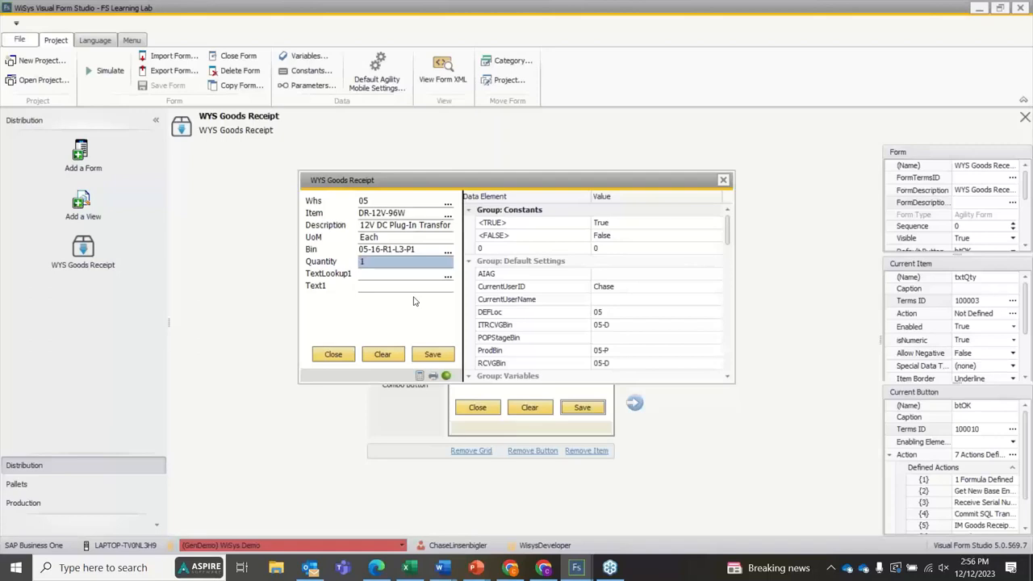
{"action": "type", "text": "100"}
{"action": "key", "text": "BackSpace"}
{"action": "key", "text": "BackSpace"}
{"action": "key", "text": "BackSpace"}
{"action": "left_click", "coordinate": [394, 356]}
{"action": "left_click", "coordinate": [339, 355]}
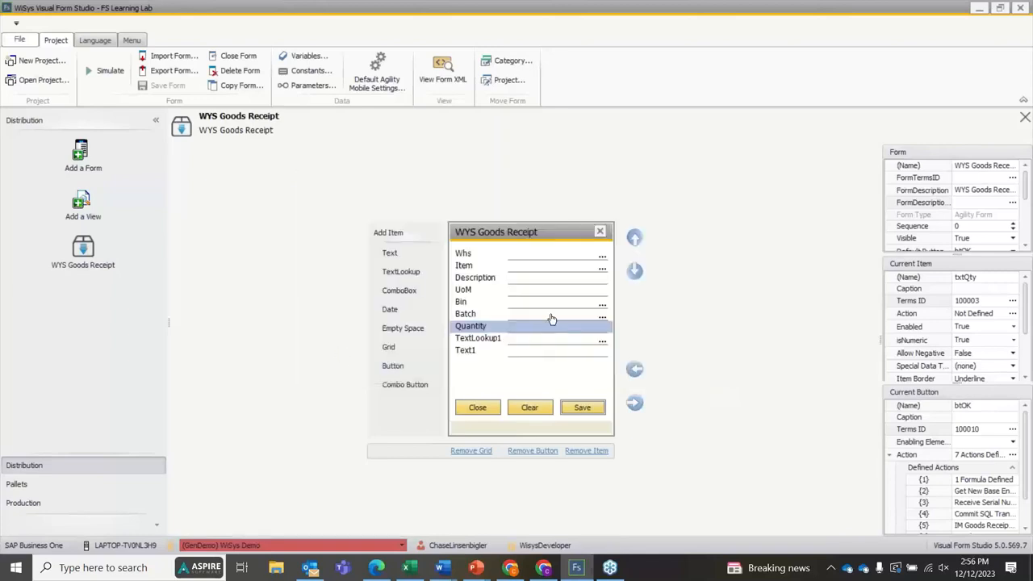
Step: Inspect the properties of the Item, Description and UoM items on the form
{"action": "left_click", "coordinate": [535, 268]}
{"action": "left_click", "coordinate": [532, 279]}
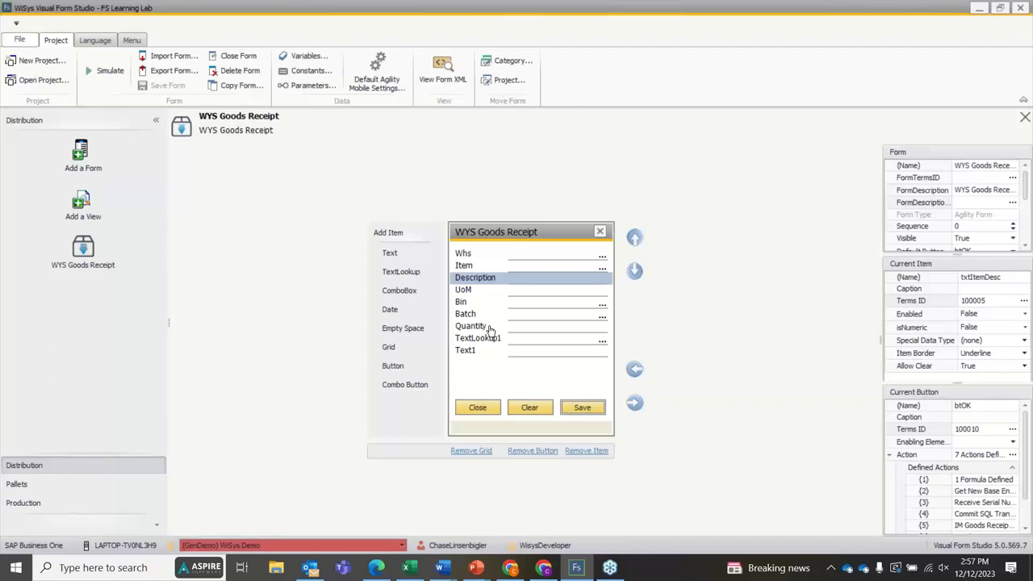
{"action": "left_click", "coordinate": [513, 267]}
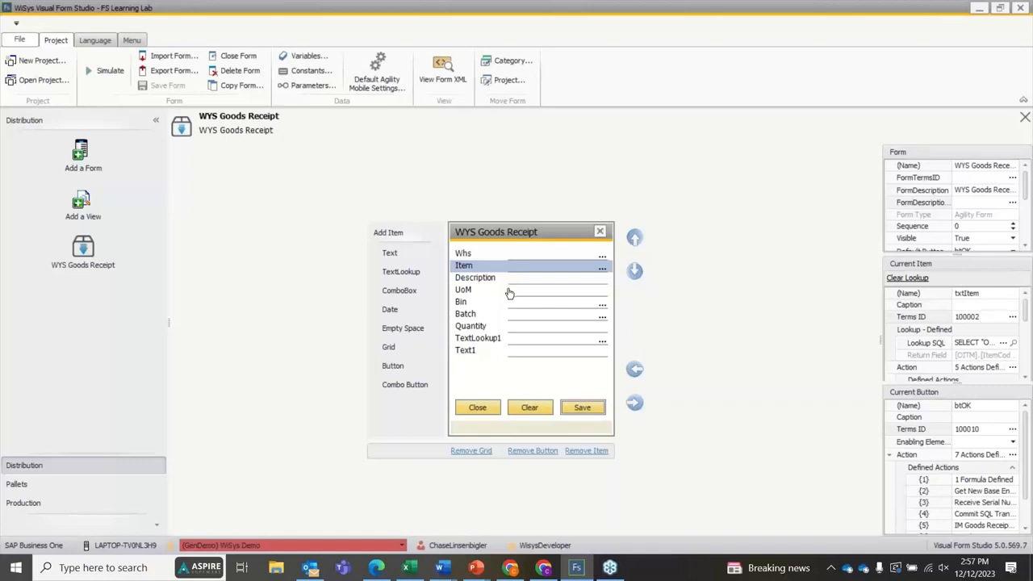
{"action": "left_click", "coordinate": [518, 279]}
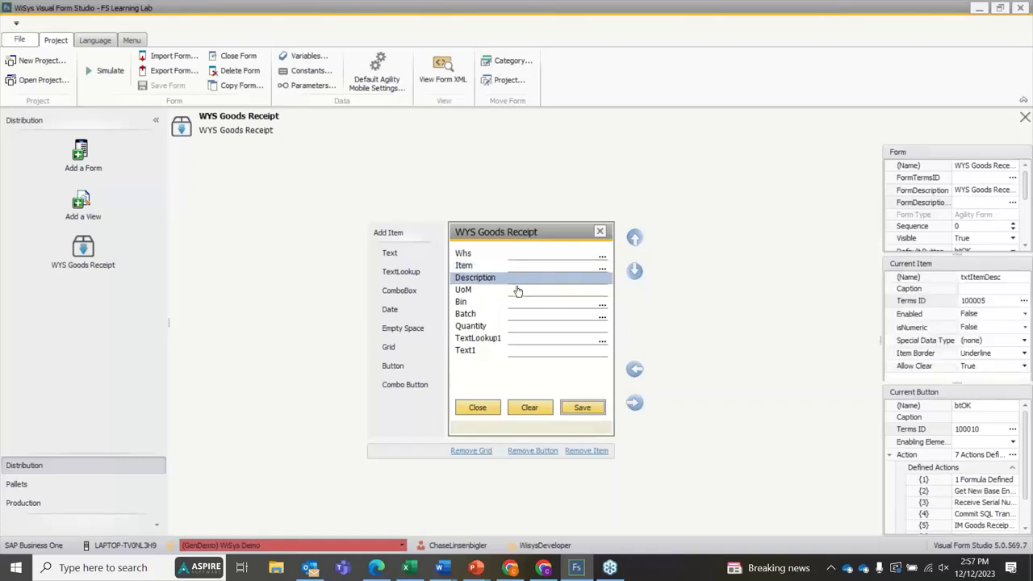
{"action": "left_click", "coordinate": [518, 292]}
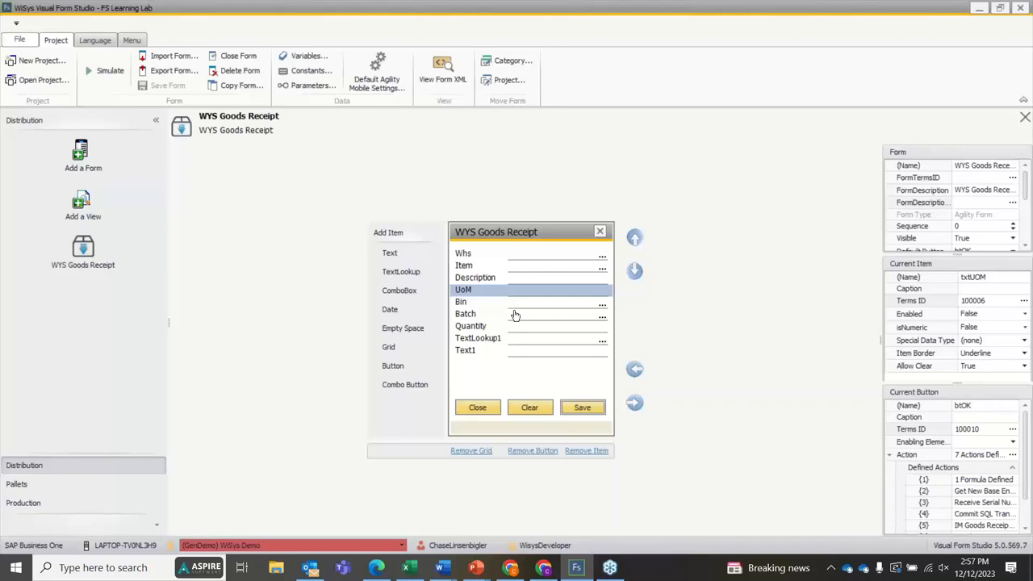
Step: Simulate the form, pick item DR-12V-96W to check the Description and UoM fields, and close the simulation
{"action": "left_click", "coordinate": [117, 74]}
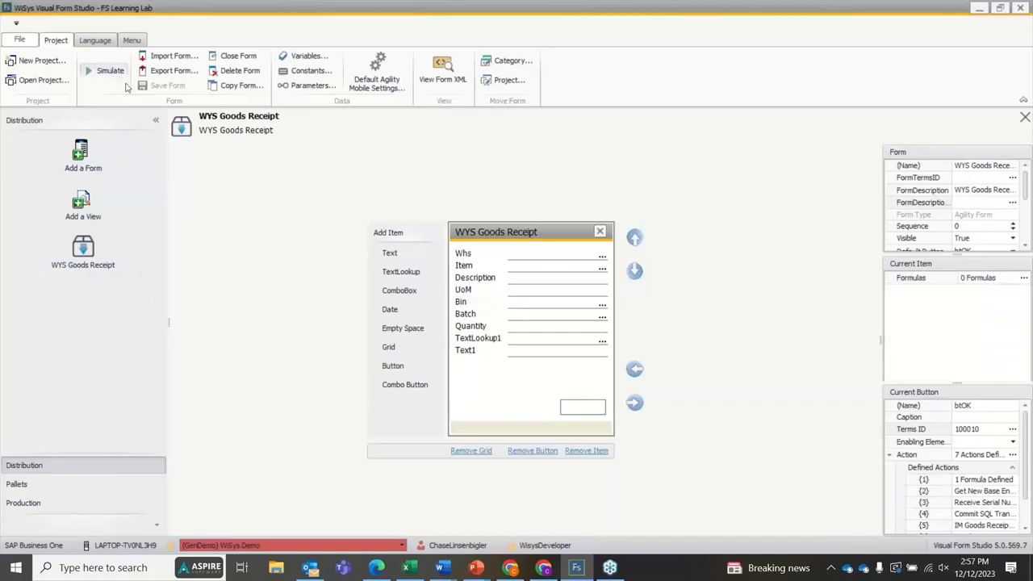
{"action": "left_click", "coordinate": [448, 216]}
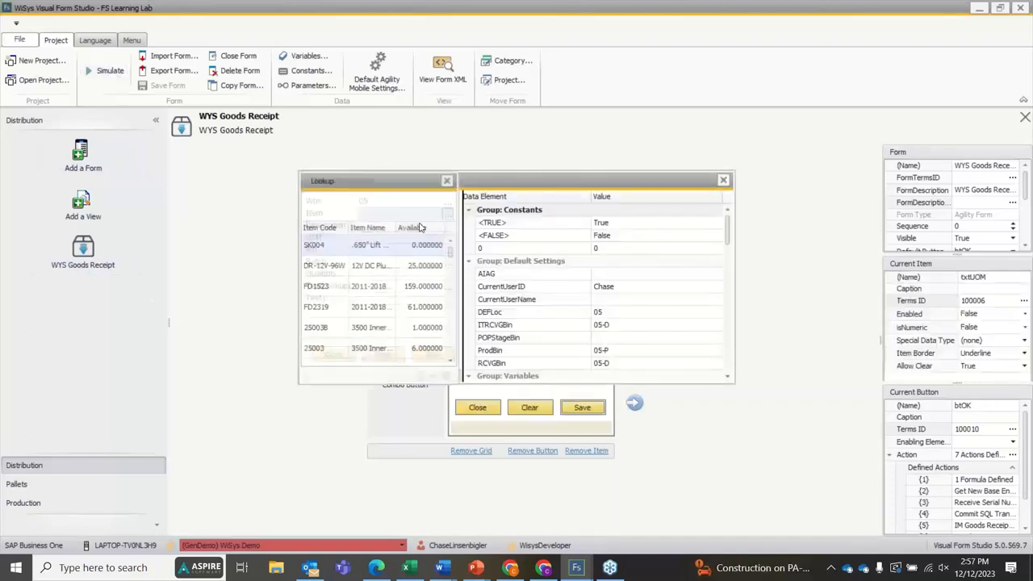
{"action": "left_click", "coordinate": [447, 179]}
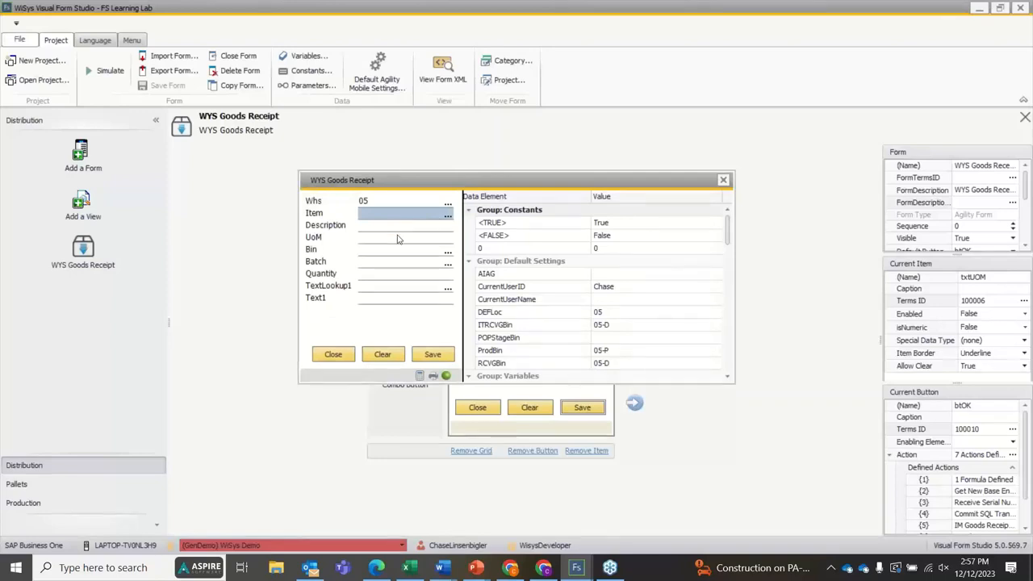
{"action": "left_click", "coordinate": [448, 215]}
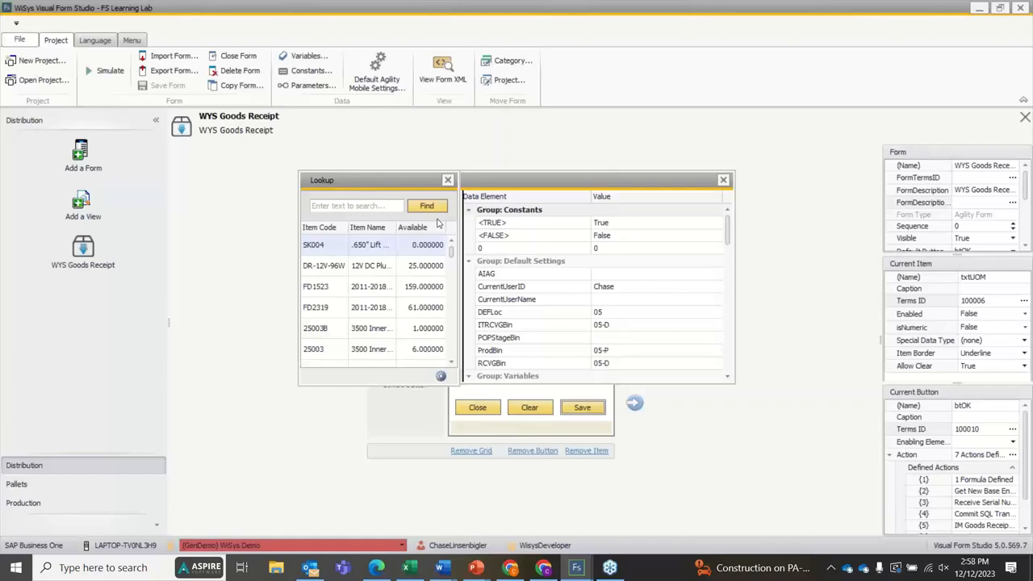
{"action": "double_click", "coordinate": [391, 265]}
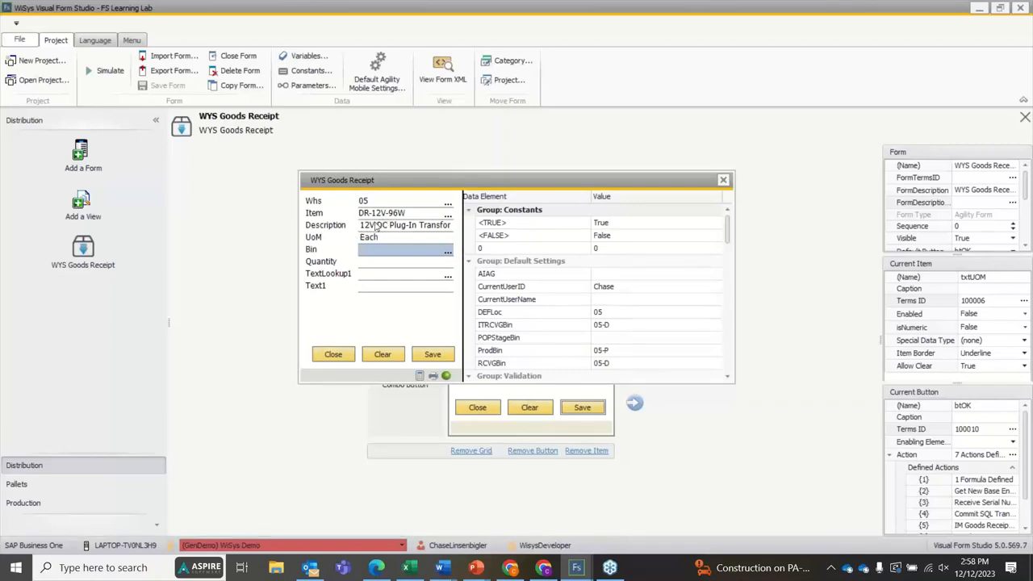
{"action": "left_click", "coordinate": [723, 179]}
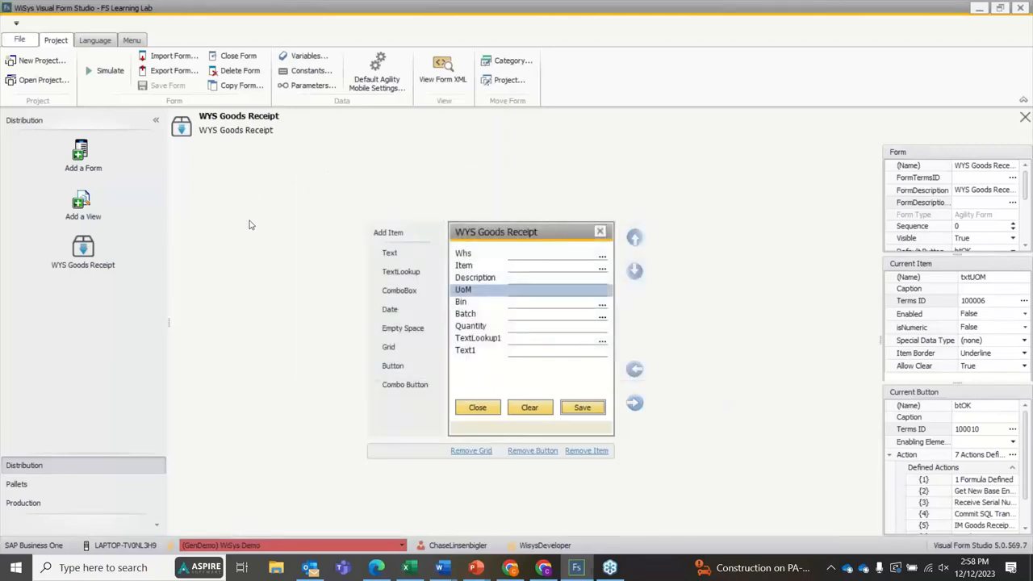
Step: Remove the TextLookup1 and Text1 items from the WYS Goods Receipt form
{"action": "left_click", "coordinate": [541, 337]}
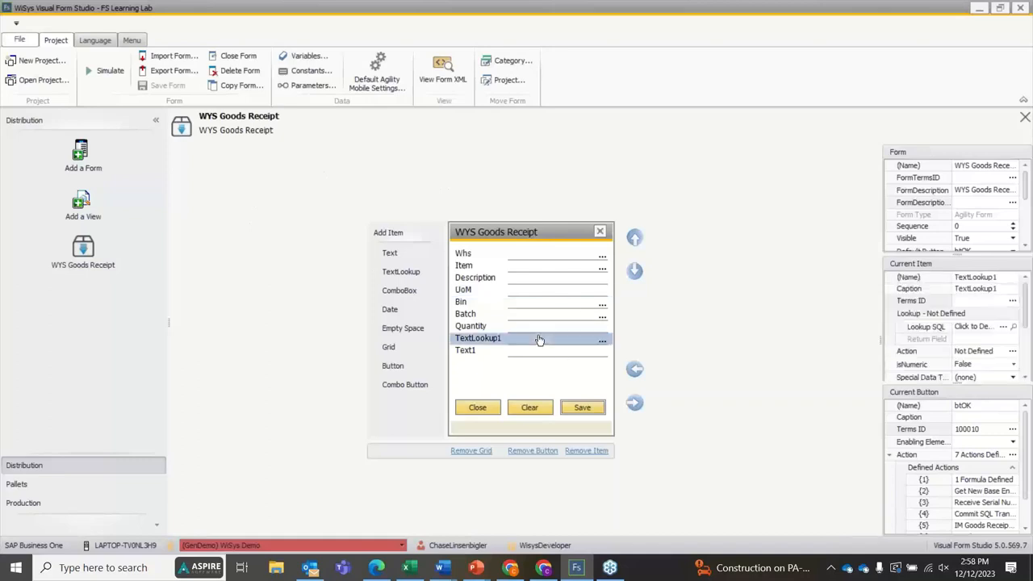
{"action": "left_click", "coordinate": [585, 450]}
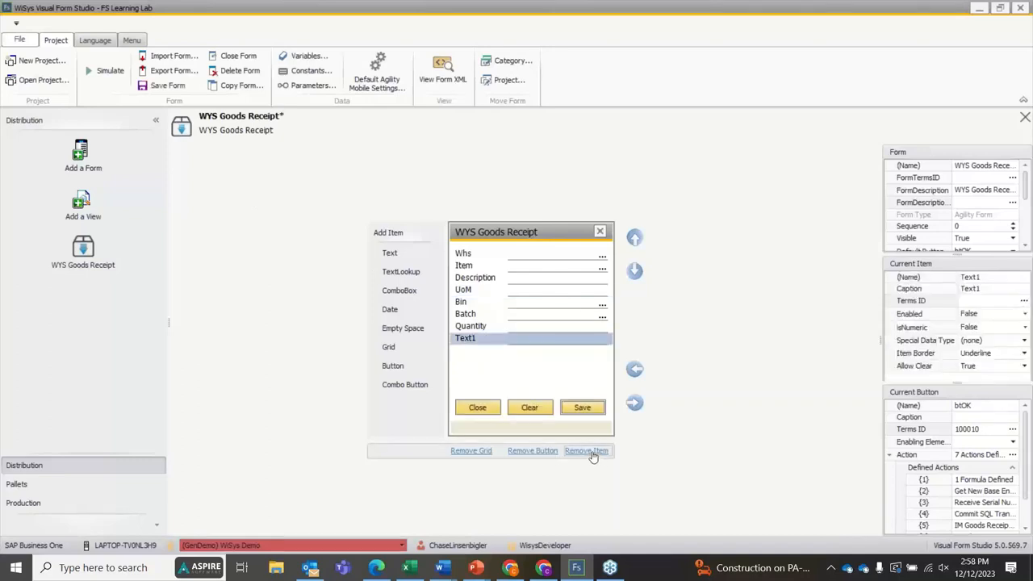
{"action": "left_click", "coordinate": [586, 450]}
{"action": "left_click", "coordinate": [242, 86]}
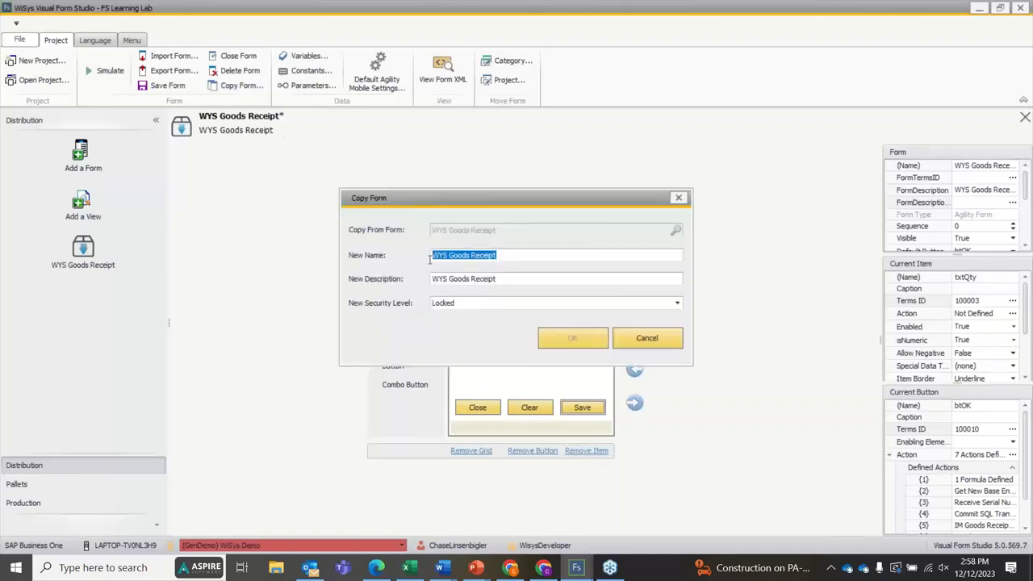
{"action": "left_click", "coordinate": [647, 340]}
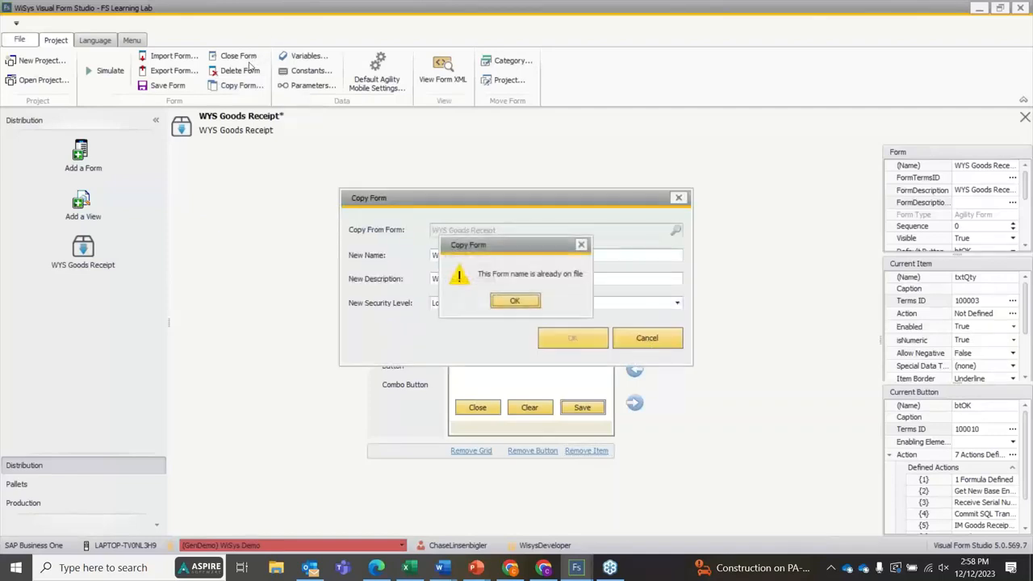
{"action": "left_click", "coordinate": [514, 302]}
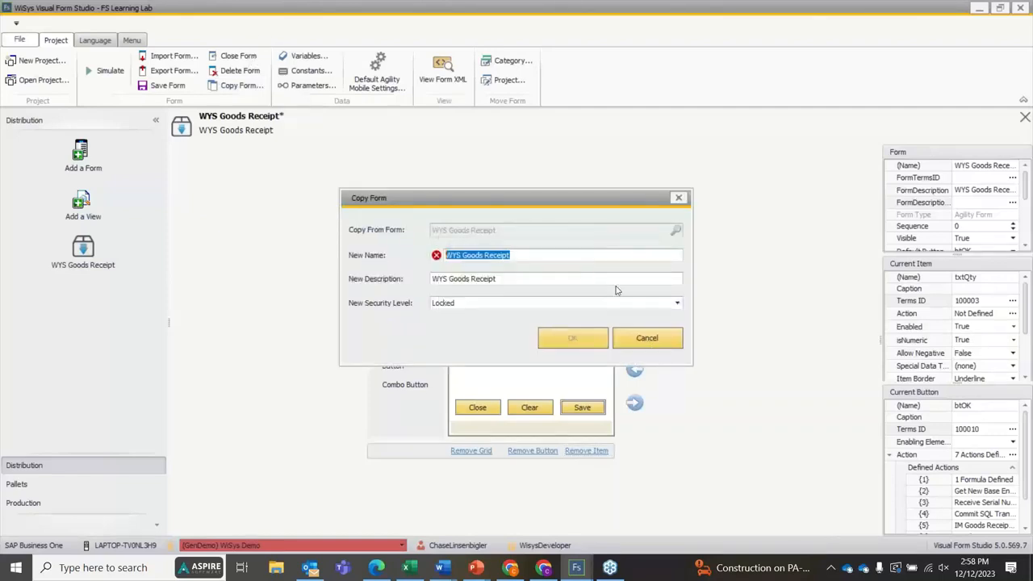
{"action": "left_click", "coordinate": [678, 197]}
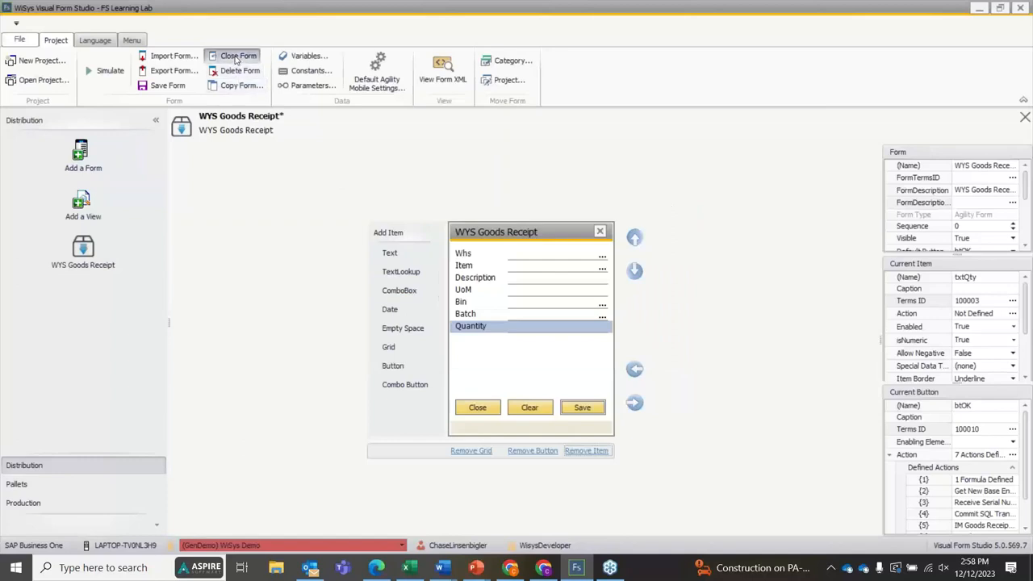
Step: Close the WYS Goods Receipt form and choose the existing Directed Picking form as the source for a form copy
{"action": "left_click", "coordinate": [236, 55]}
{"action": "left_click", "coordinate": [439, 304]}
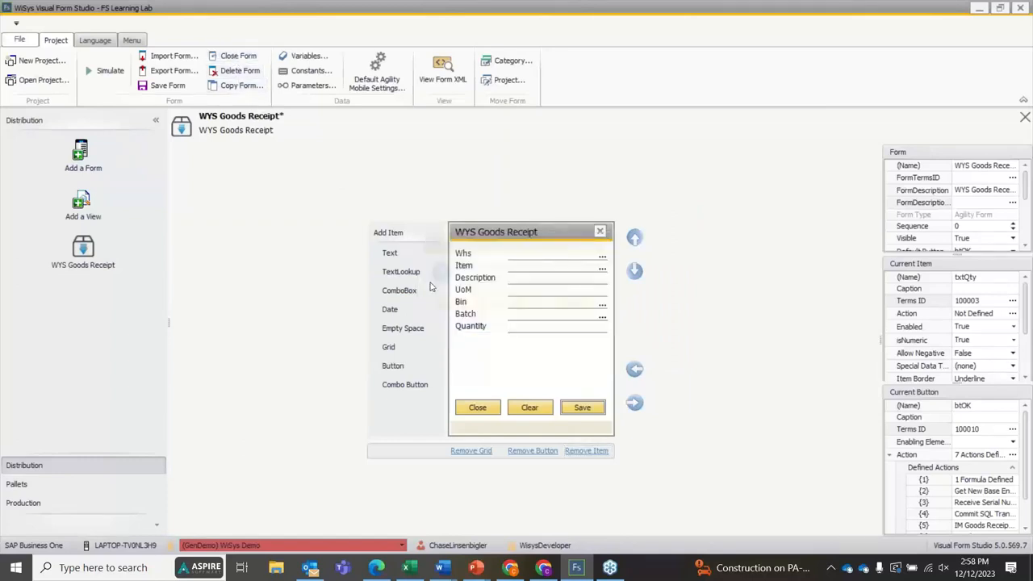
{"action": "left_click", "coordinate": [228, 86]}
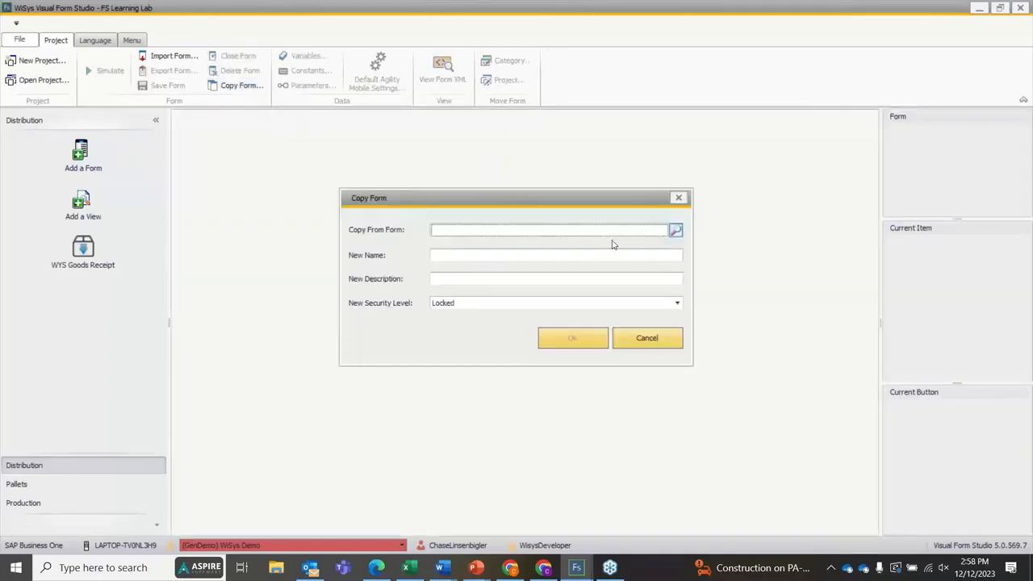
{"action": "left_click", "coordinate": [673, 231]}
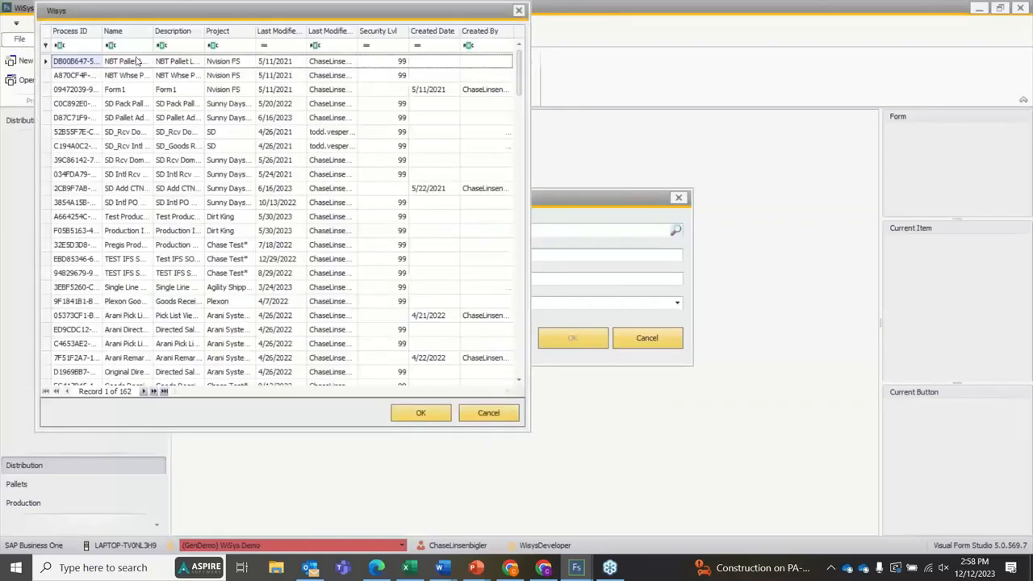
{"action": "left_click", "coordinate": [131, 49]}
{"action": "type", "text": "direc"}
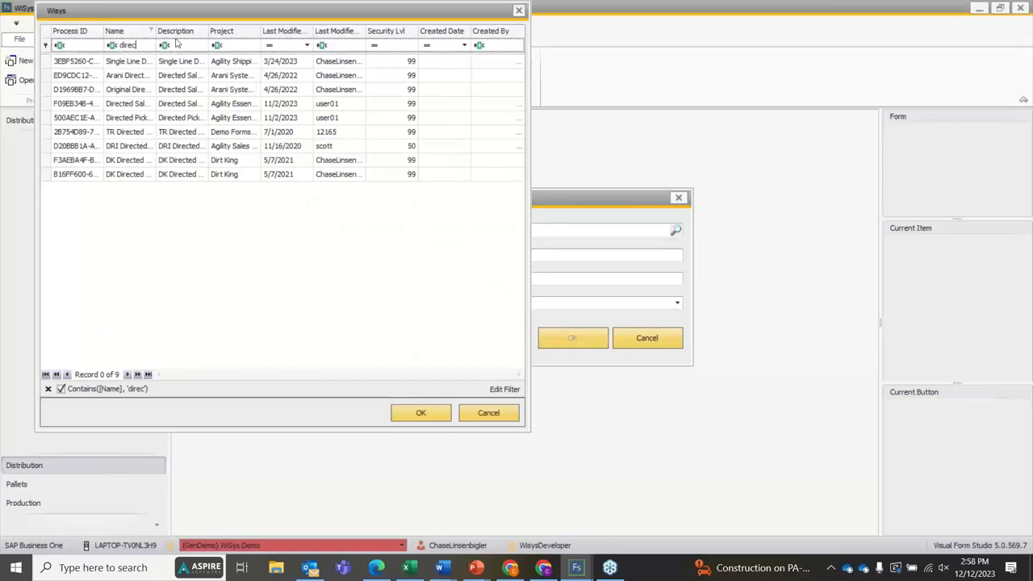
{"action": "left_click_drag", "start_coordinate": [156, 31], "coordinate": [256, 41]}
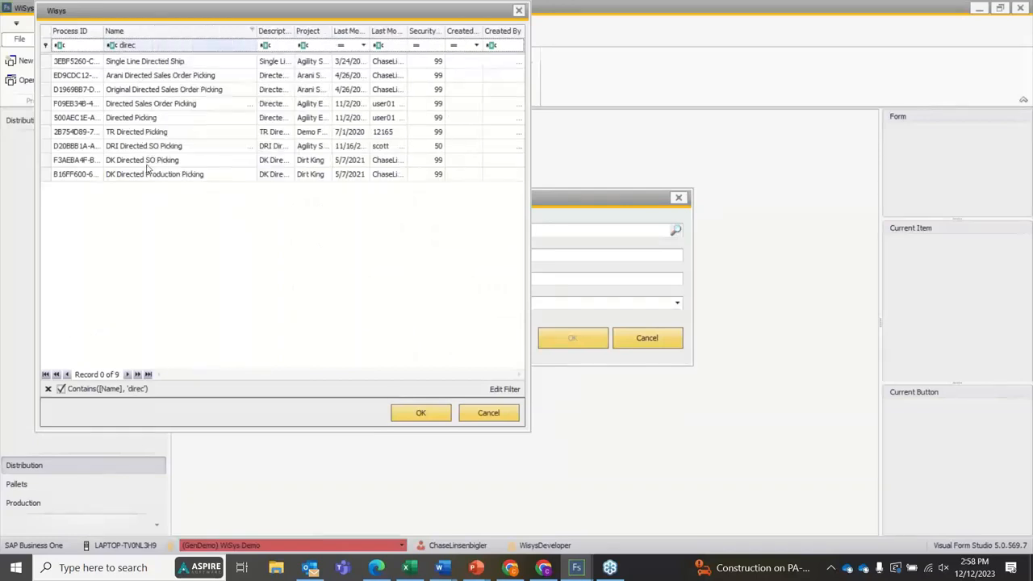
{"action": "left_click", "coordinate": [160, 107]}
{"action": "left_click", "coordinate": [171, 120]}
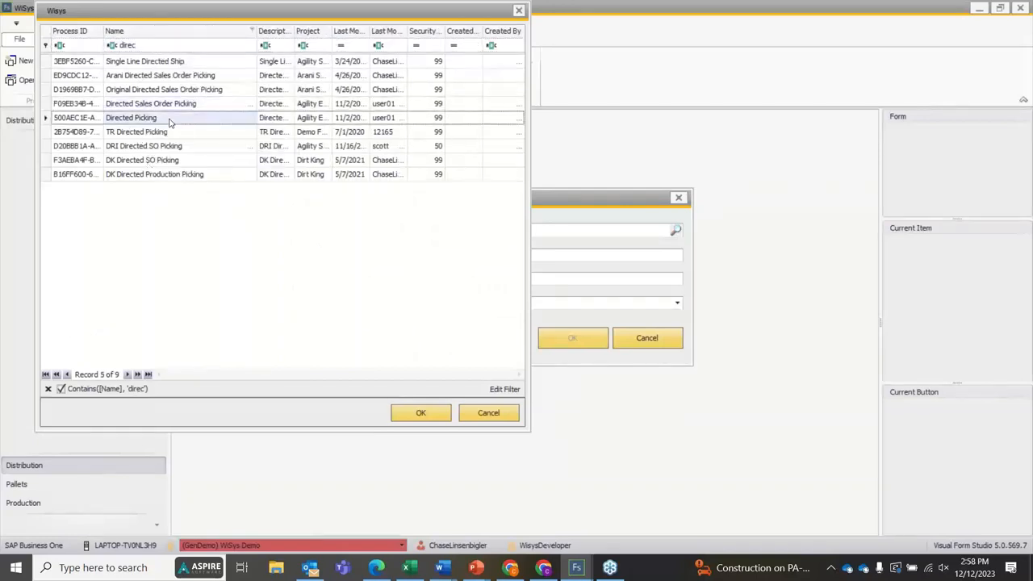
{"action": "left_click", "coordinate": [417, 415]}
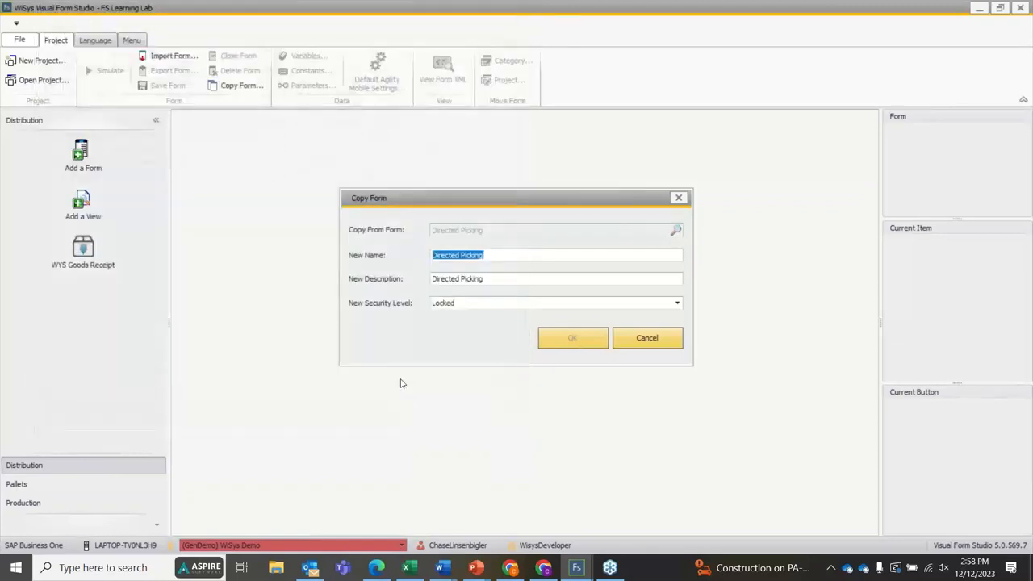
Step: Name the copied form WYS Directed Picking, prefix its description with WYS, create the copy and open it
{"action": "left_click", "coordinate": [431, 256]}
{"action": "type", "text": "WYS"}
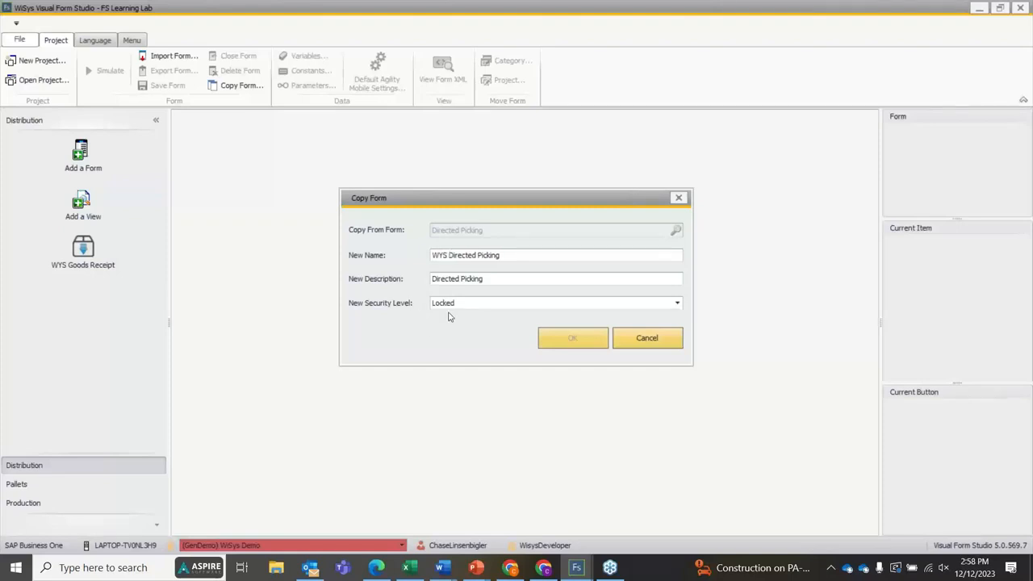
{"action": "left_click", "coordinate": [434, 278]}
{"action": "type", "text": "WYS"}
{"action": "left_click", "coordinate": [569, 342]}
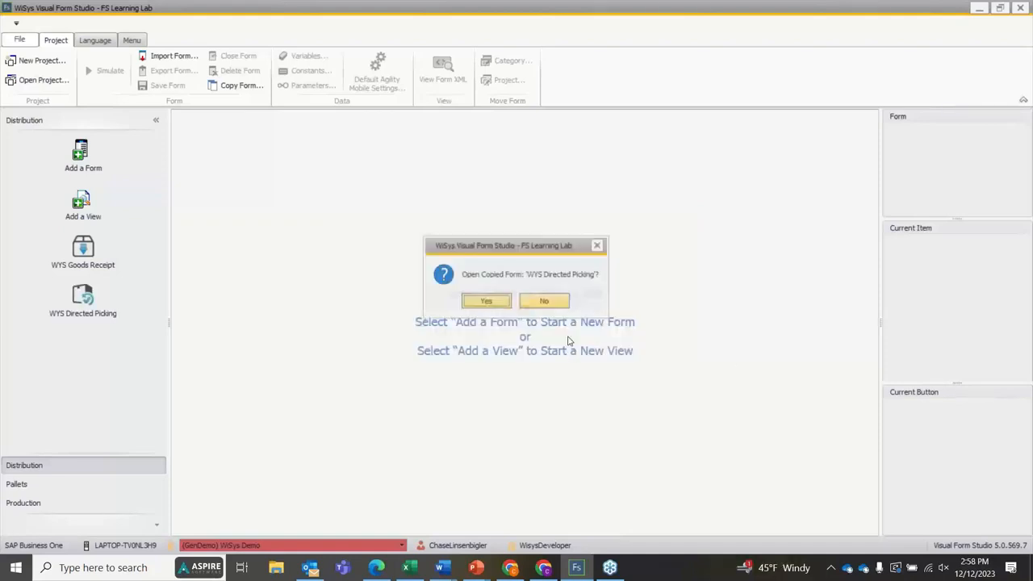
{"action": "left_click", "coordinate": [499, 301]}
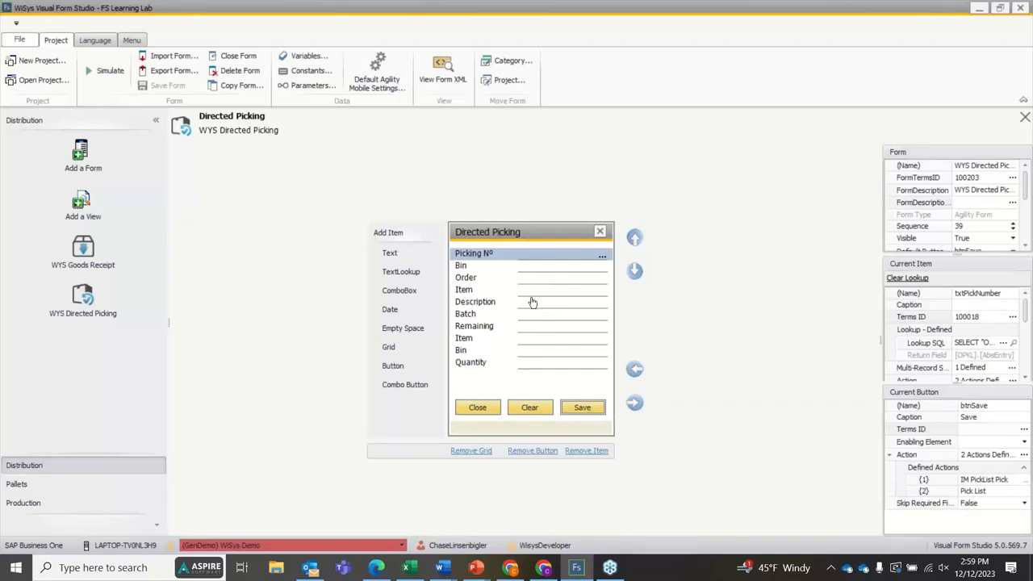
Step: Simulate the WYS Directed Picking form, try picking number 392, and select picking number 383
{"action": "left_click", "coordinate": [106, 70]}
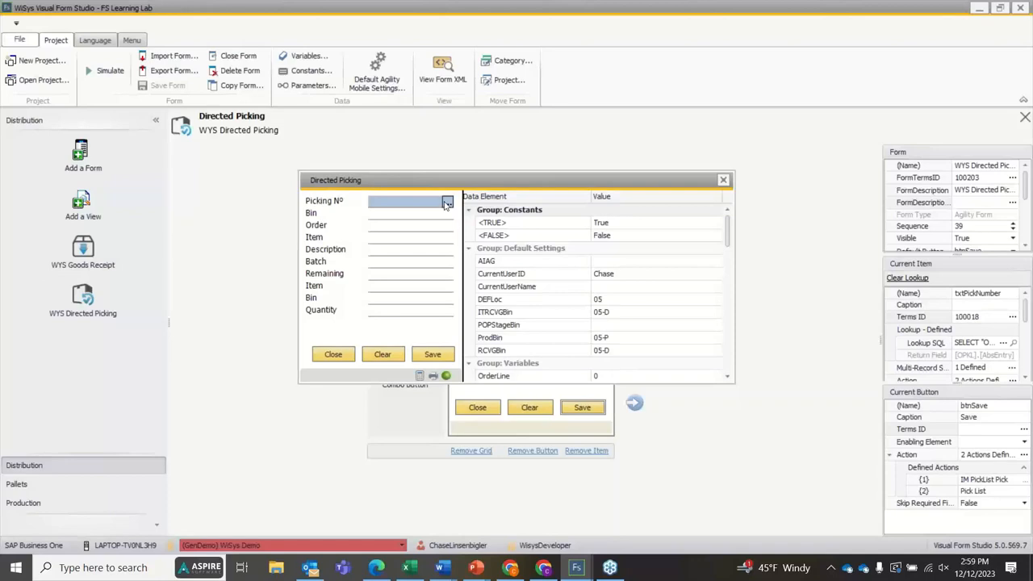
{"action": "left_click", "coordinate": [447, 203]}
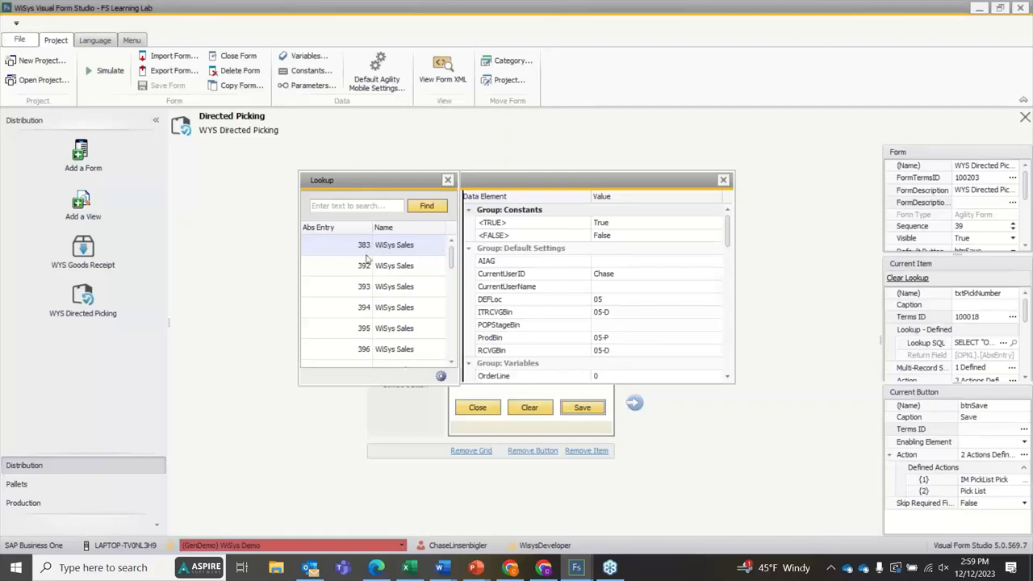
{"action": "double_click", "coordinate": [367, 267]}
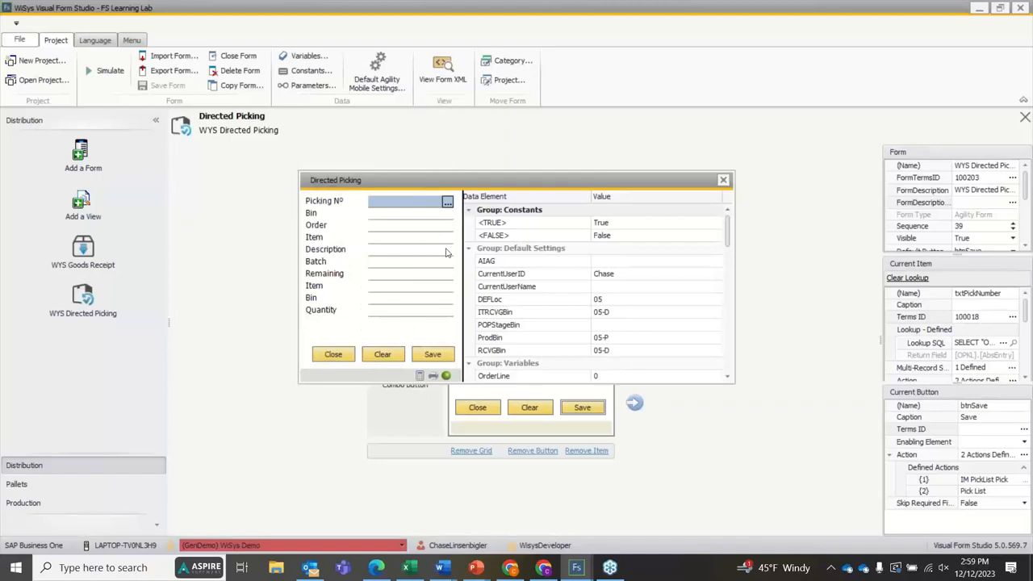
{"action": "left_click", "coordinate": [448, 204]}
{"action": "double_click", "coordinate": [383, 253]}
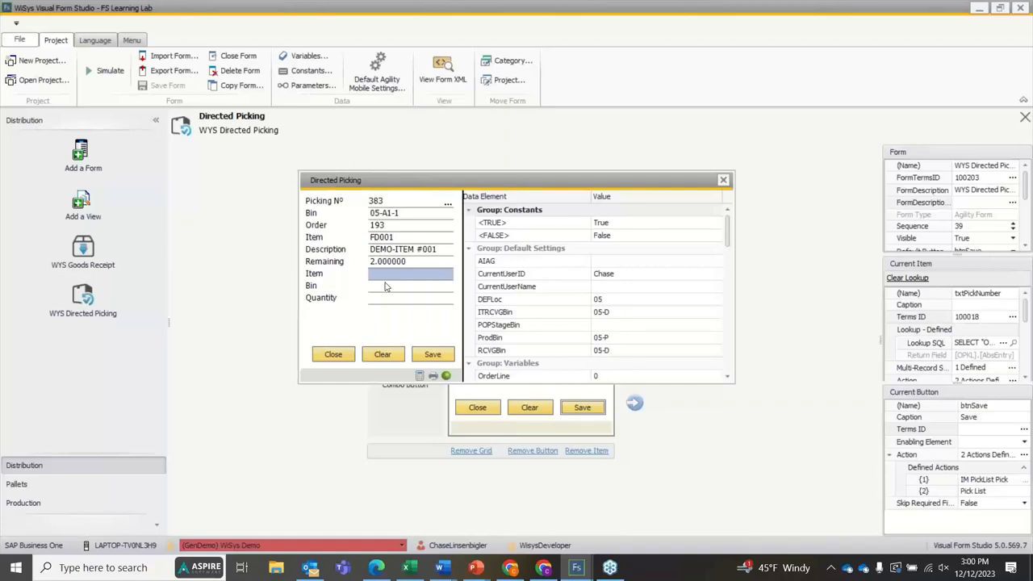
Step: Test the lower Item field with the entries 002 and FD001, and close the simulation
{"action": "type", "text": "002"}
{"action": "key", "text": "Return"}
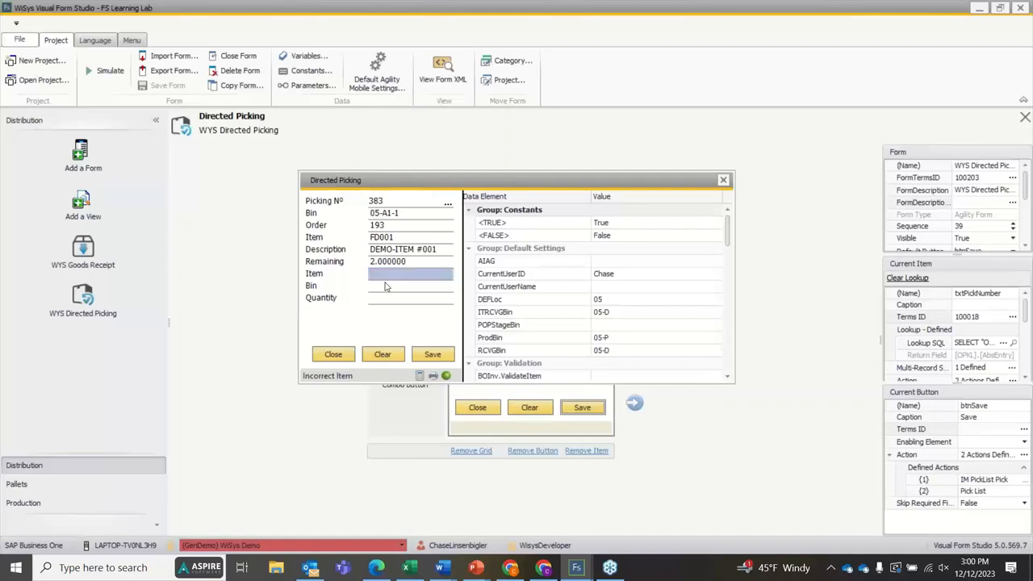
{"action": "type", "text": "FD001"}
{"action": "key", "text": "Return"}
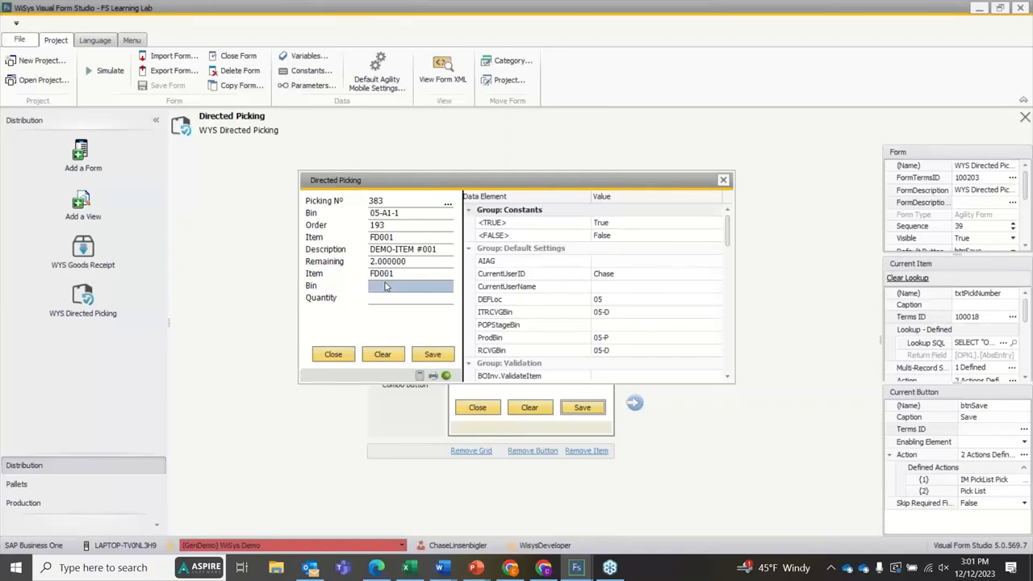
{"action": "left_click", "coordinate": [723, 179]}
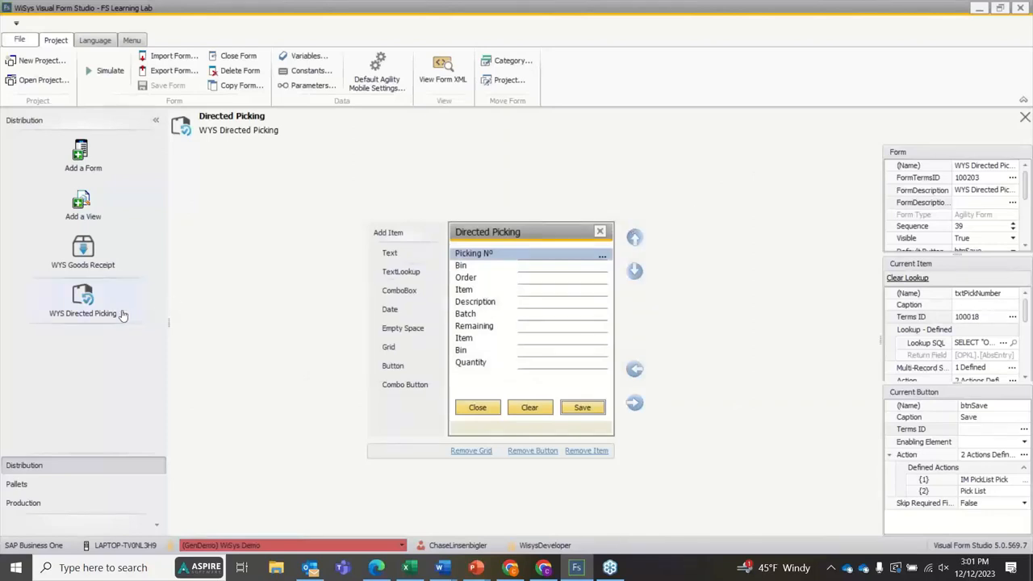
Step: Open the WYS Goods Receipt form and add a ComboBox item with the drop-down values 05, 07 and PROD
{"action": "left_click", "coordinate": [81, 257]}
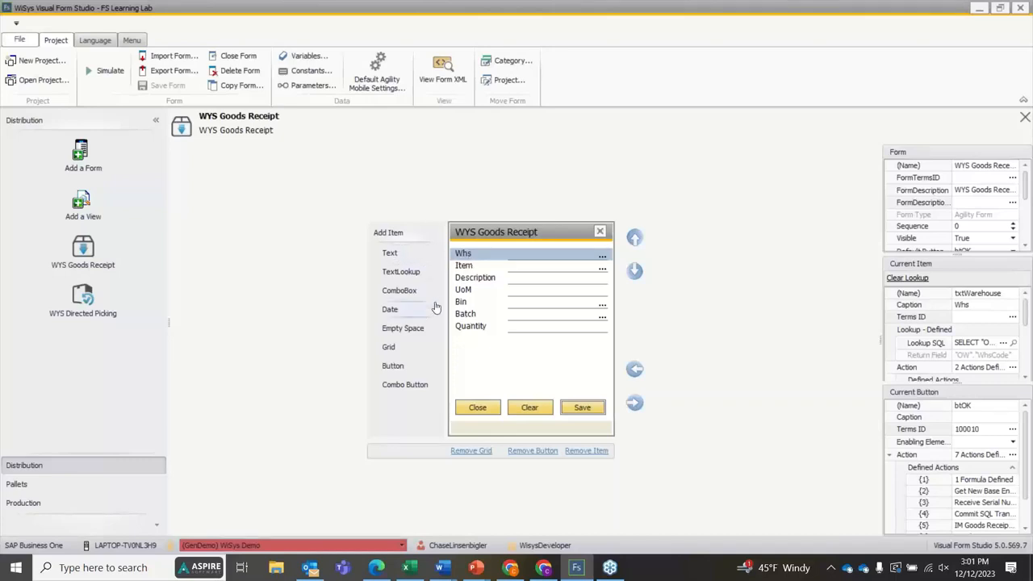
{"action": "left_click", "coordinate": [434, 308]}
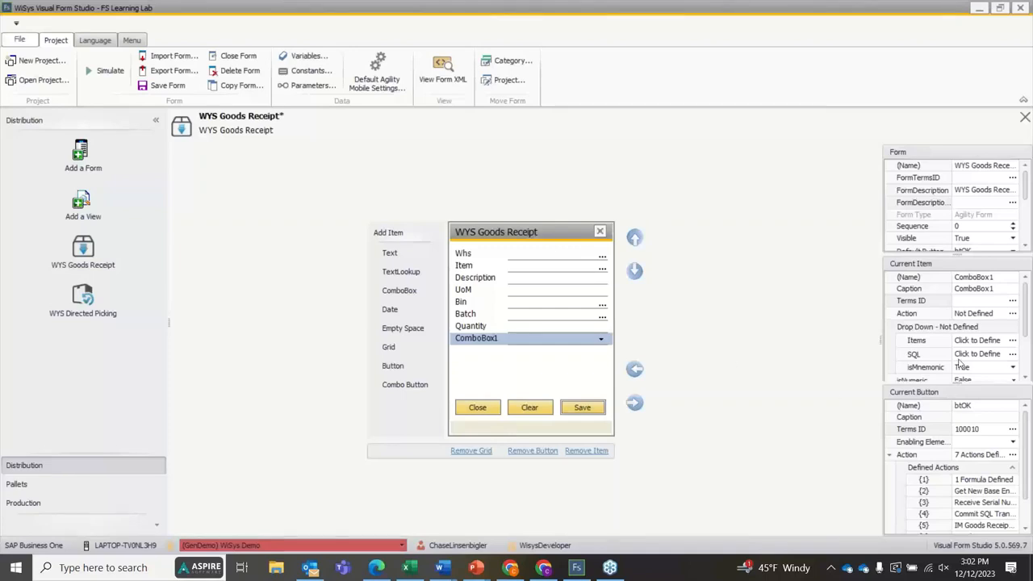
{"action": "left_click", "coordinate": [1011, 340]}
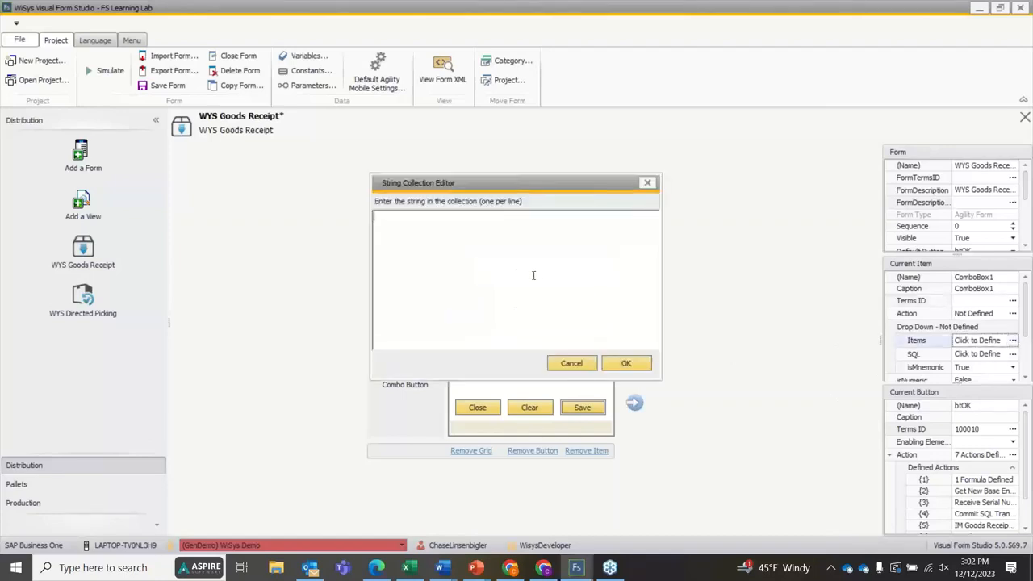
{"action": "type", "text": "05"}
{"action": "key", "text": "Return"}
{"action": "type", "text": "07"}
{"action": "key", "text": "Return"}
{"action": "type", "text": "PROD"}
{"action": "left_click", "coordinate": [618, 365]}
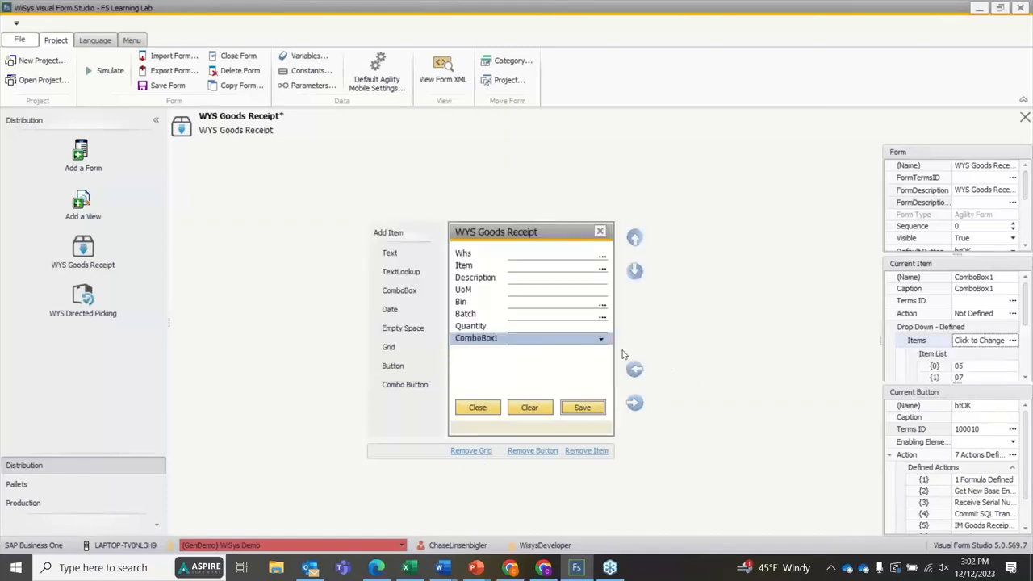
Step: Move ComboBox1 up to directly below Whs and save the form
{"action": "left_click", "coordinate": [634, 237]}
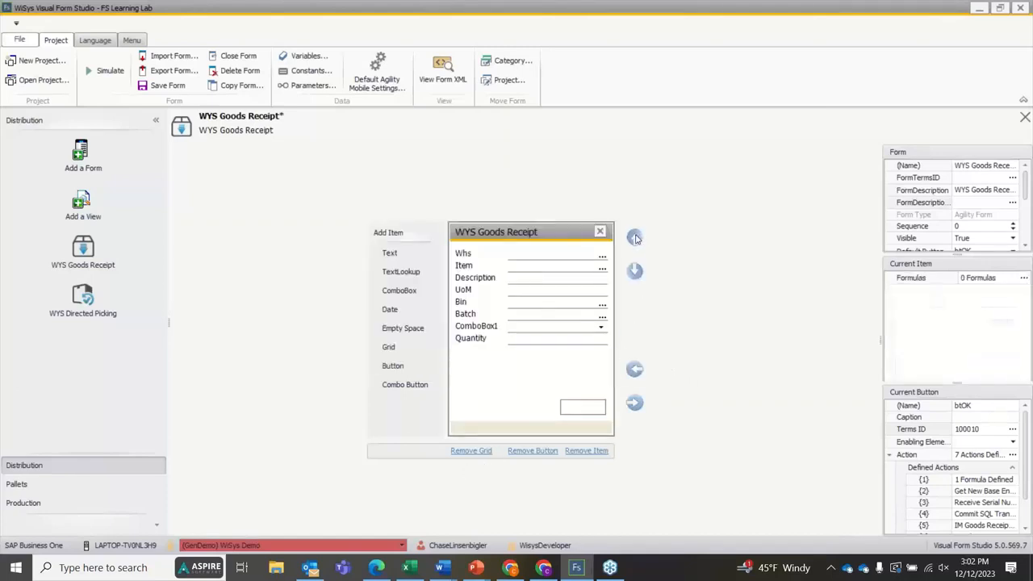
{"action": "left_click", "coordinate": [635, 237]}
{"action": "left_click", "coordinate": [634, 237]}
{"action": "left_click", "coordinate": [634, 237]}
{"action": "left_click", "coordinate": [635, 237]}
{"action": "left_click", "coordinate": [635, 237]}
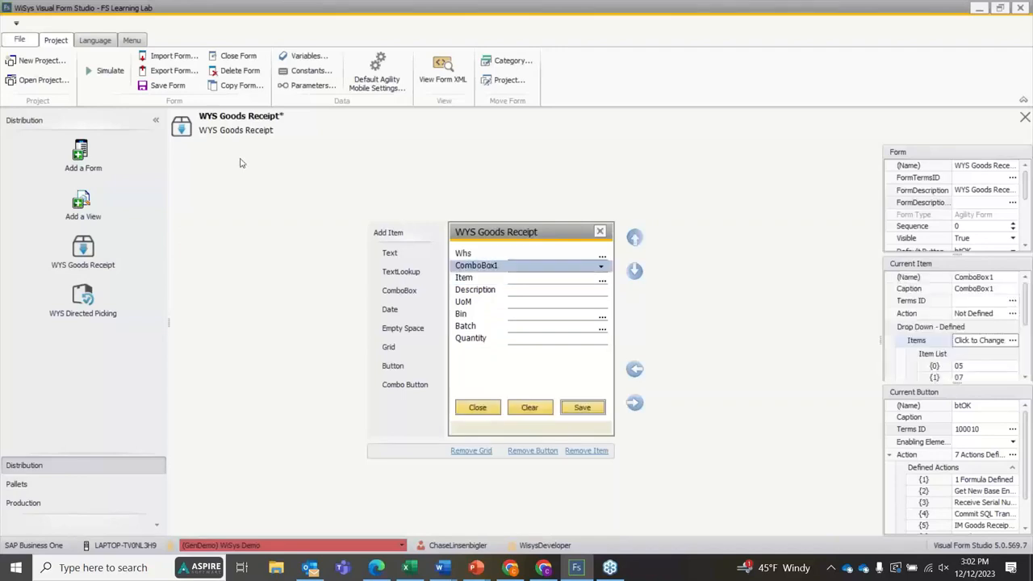
{"action": "left_click", "coordinate": [162, 86]}
Step: Simulate the form, choose P=PROD in ComboBox1, move on to the Item field, and close the simulation
{"action": "left_click", "coordinate": [107, 71]}
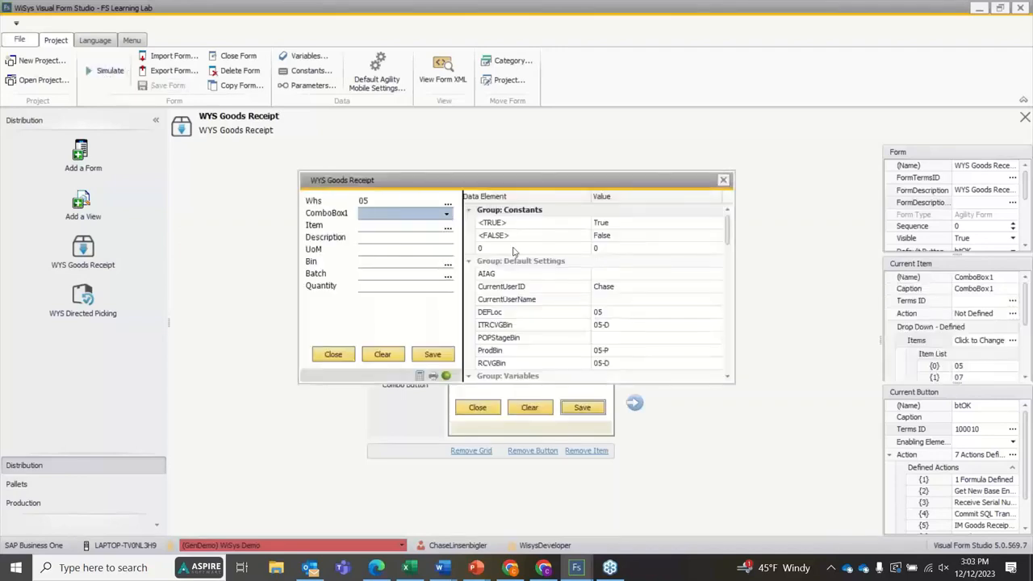
{"action": "left_click", "coordinate": [449, 215]}
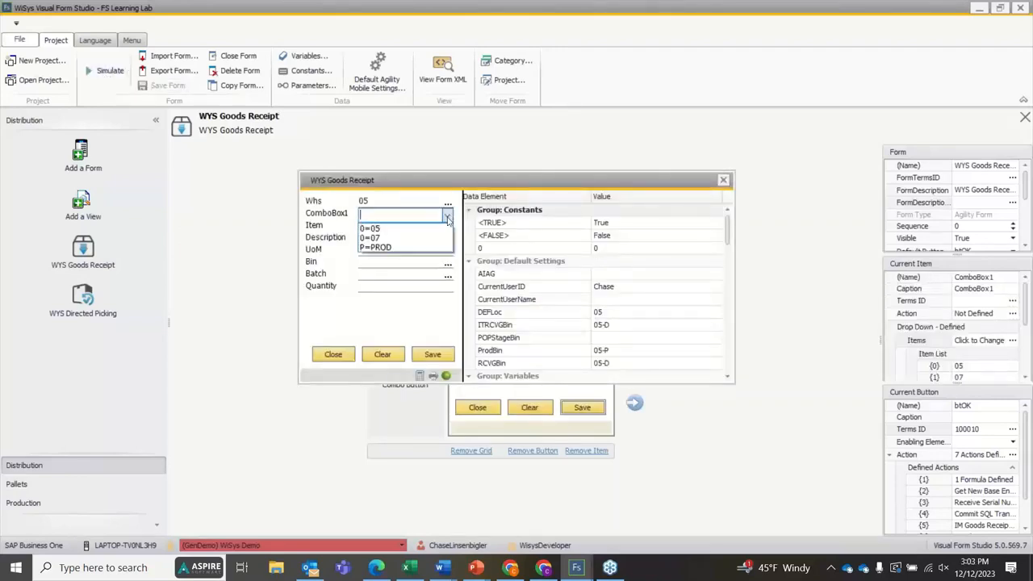
{"action": "left_click", "coordinate": [403, 247]}
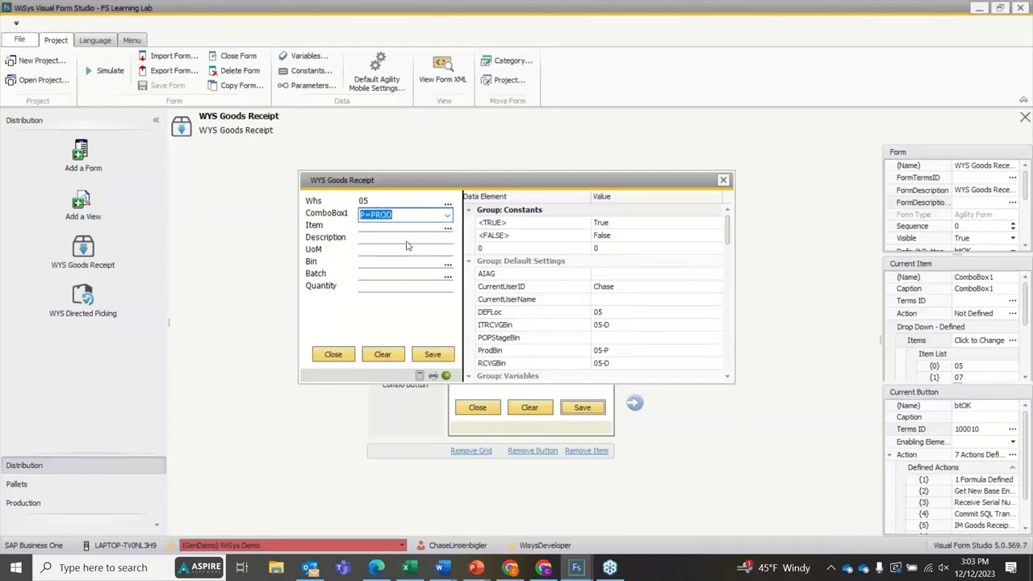
{"action": "key", "text": "Tab"}
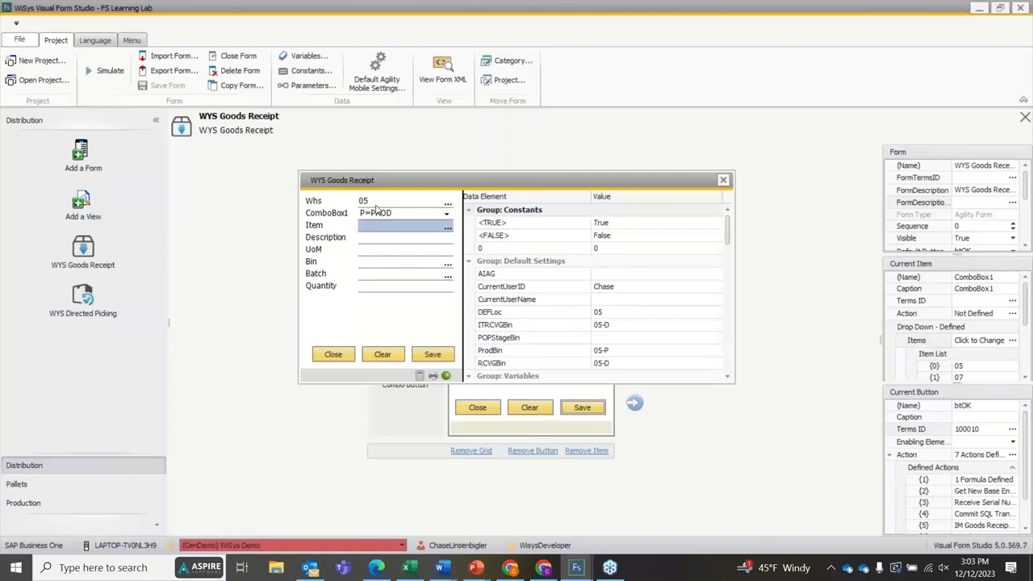
{"action": "left_click", "coordinate": [725, 181]}
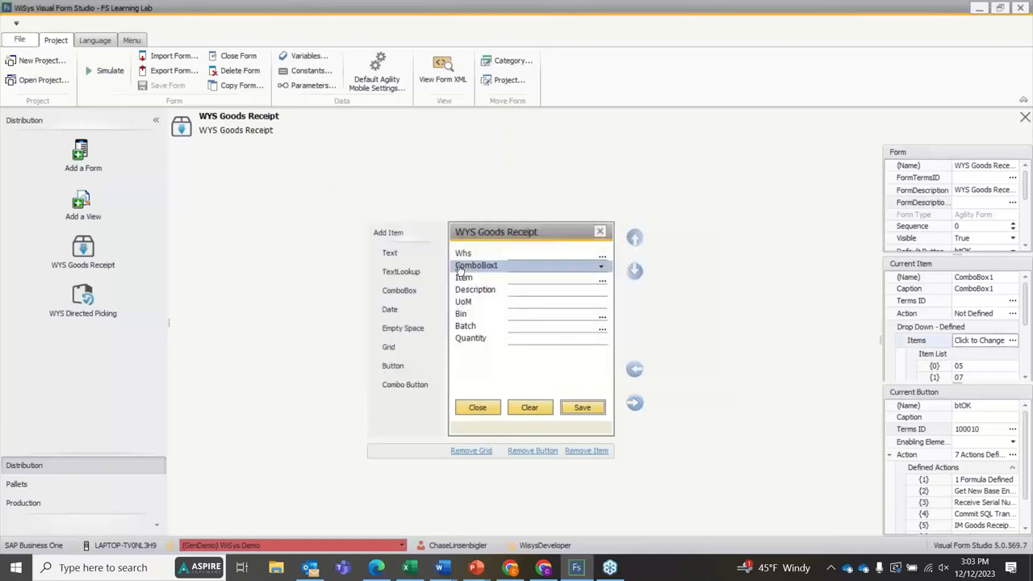
Step: Replace ComboBox1 with a Date item placed directly below Whs, and save the form
{"action": "left_click", "coordinate": [580, 452]}
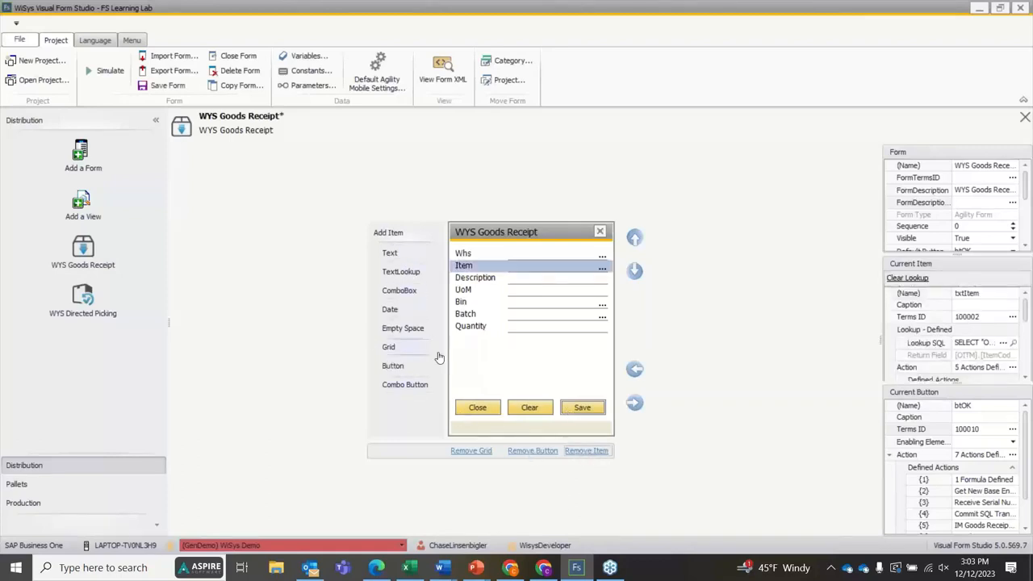
{"action": "left_click", "coordinate": [388, 312]}
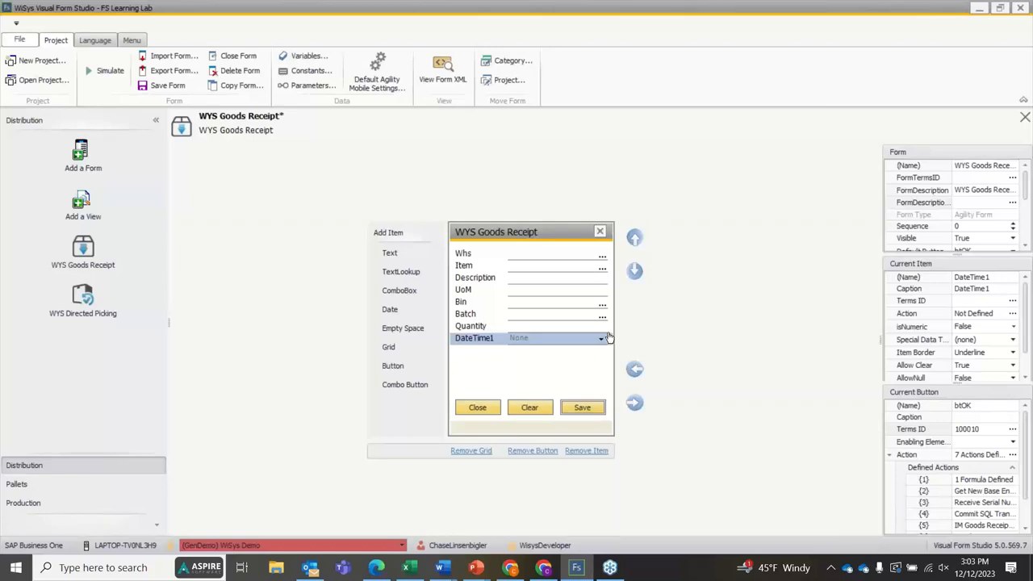
{"action": "left_click", "coordinate": [635, 238]}
{"action": "left_click", "coordinate": [634, 238]}
{"action": "left_click", "coordinate": [635, 238]}
{"action": "left_click", "coordinate": [635, 238]}
{"action": "left_click", "coordinate": [635, 238]}
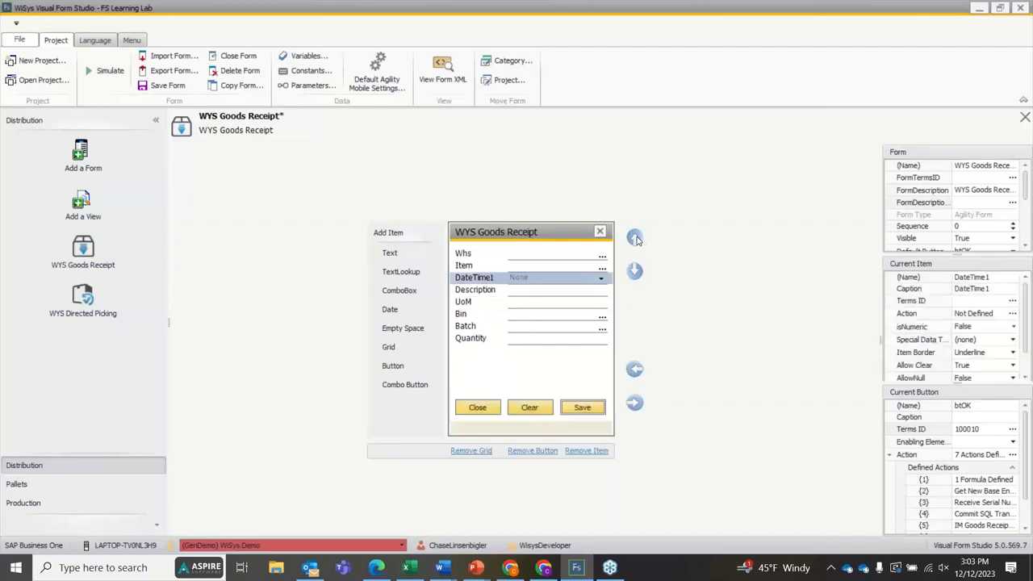
{"action": "left_click", "coordinate": [634, 238]}
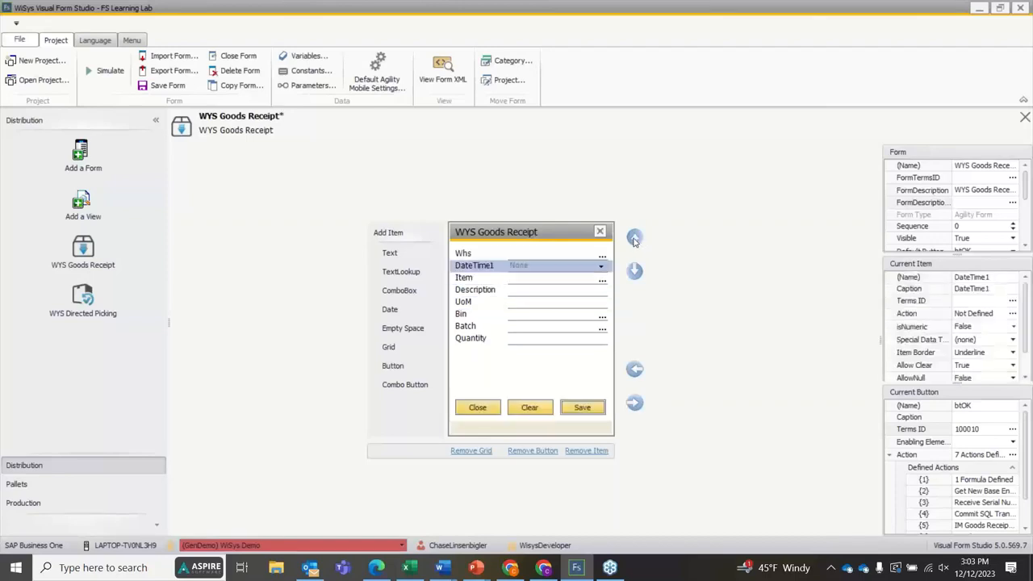
{"action": "left_click", "coordinate": [167, 85]}
Step: Simulate the form, set DateTime1 to 9/3/2023, move on to the Item field, and close the simulation
{"action": "left_click", "coordinate": [105, 71]}
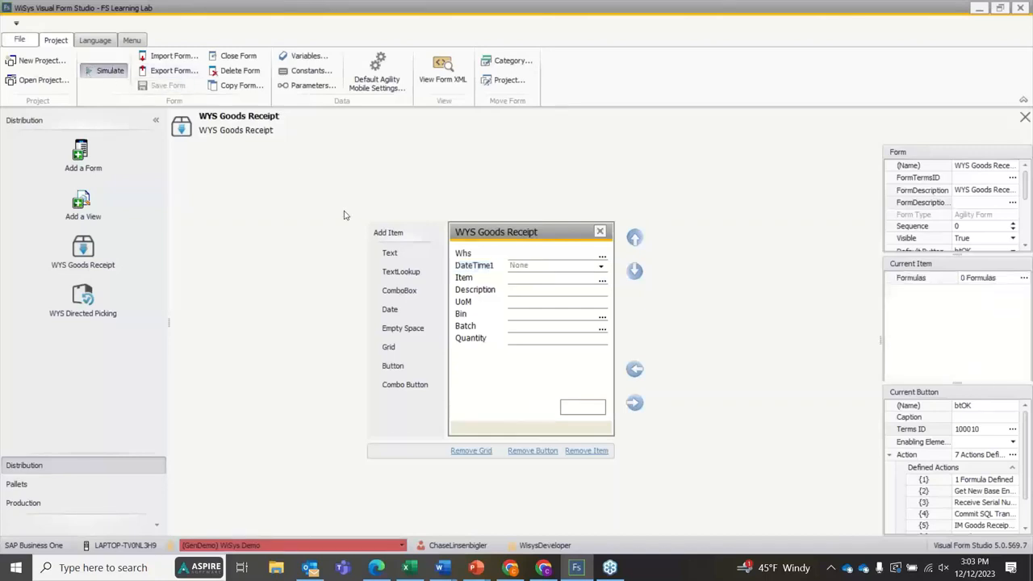
{"action": "left_click", "coordinate": [448, 213]}
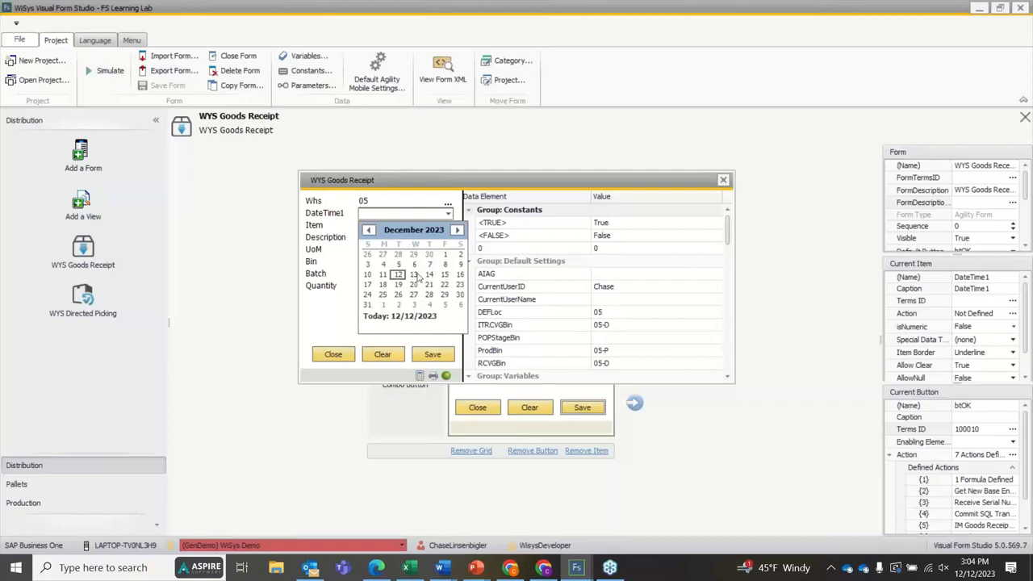
{"action": "left_click", "coordinate": [372, 231]}
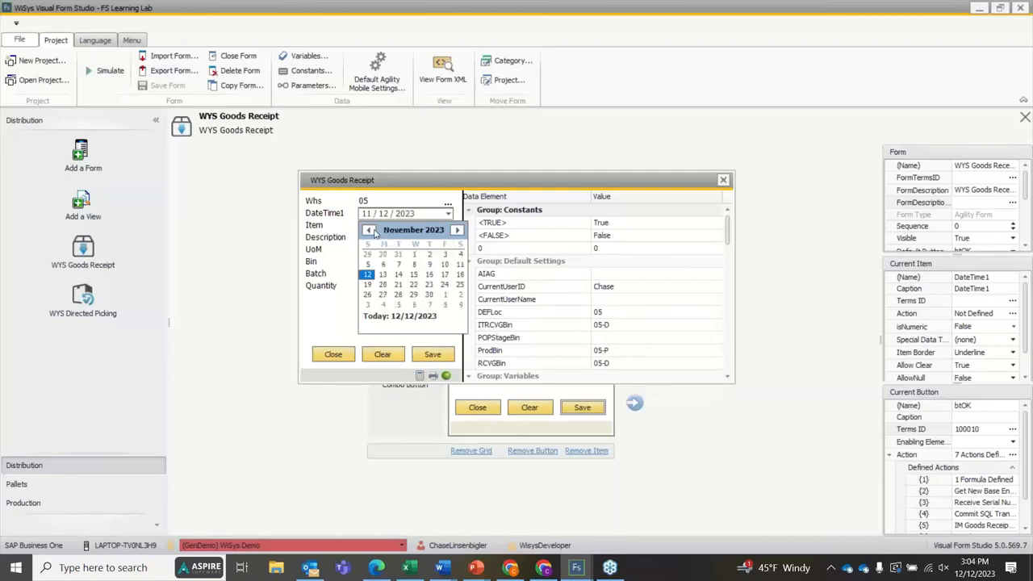
{"action": "left_click", "coordinate": [372, 231]}
{"action": "left_click", "coordinate": [372, 231]}
{"action": "left_click", "coordinate": [397, 234]}
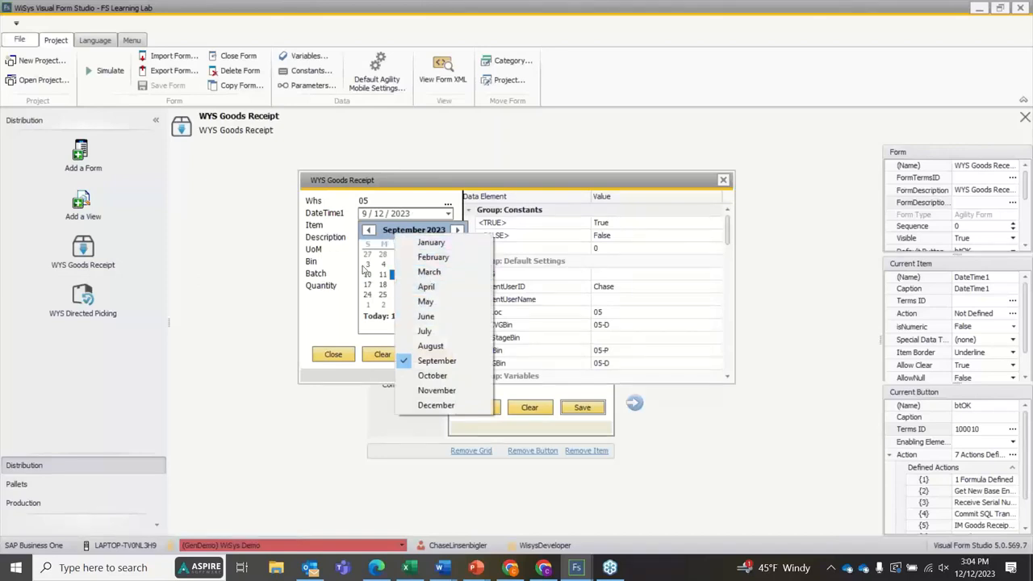
{"action": "left_click", "coordinate": [365, 264]}
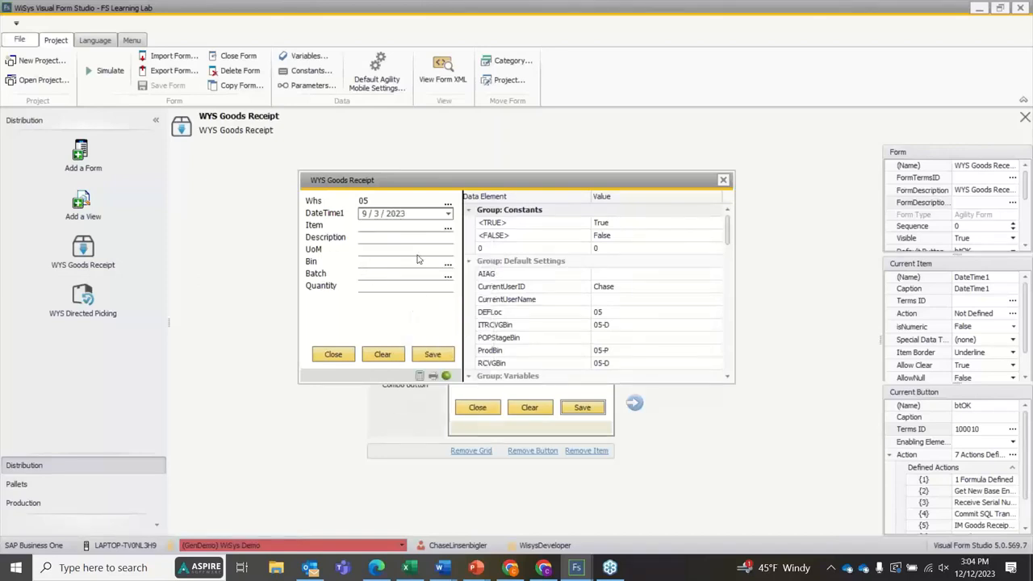
{"action": "key", "text": "Tab"}
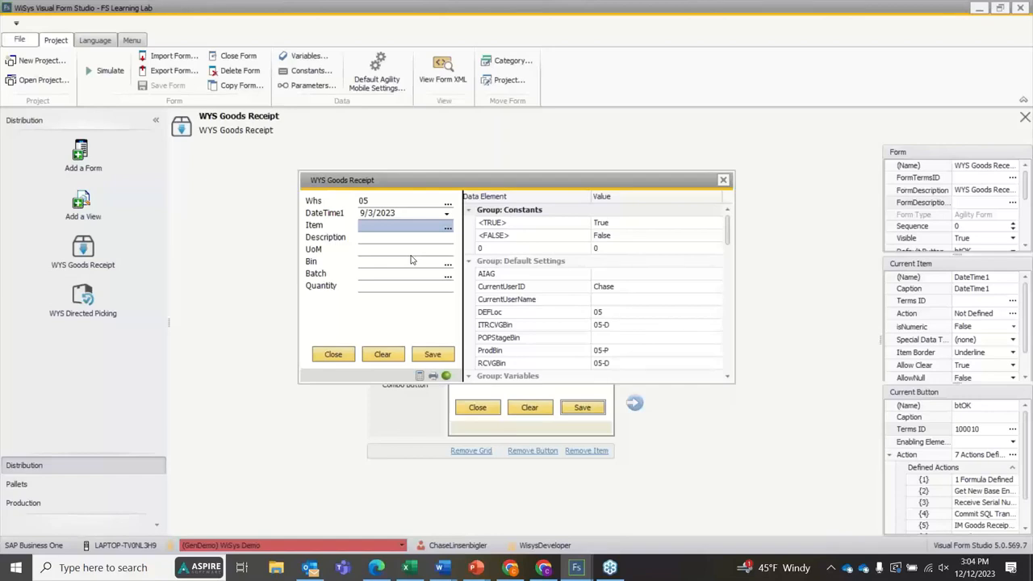
{"action": "left_click", "coordinate": [722, 182]}
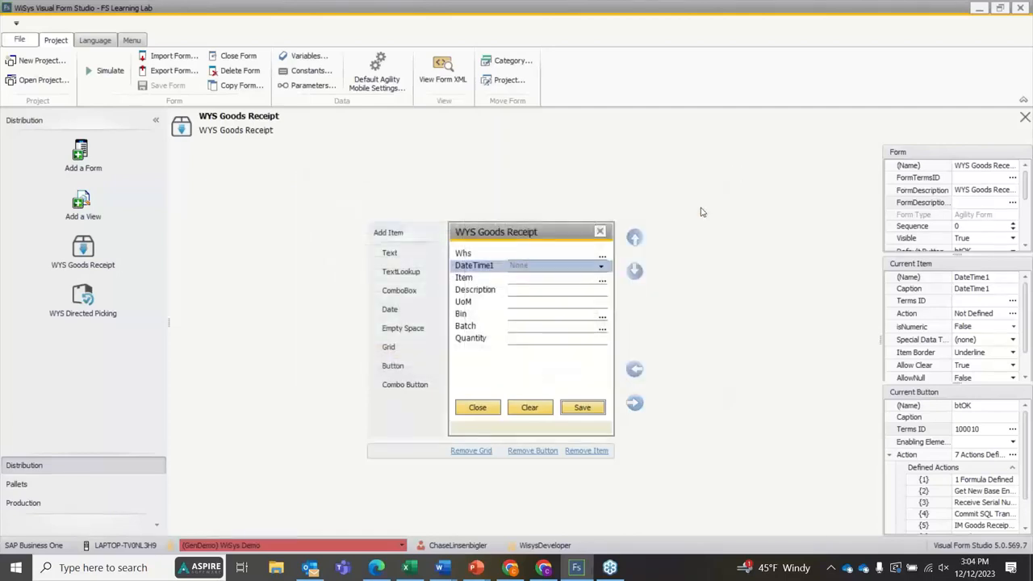
Step: Replace DateTime1 with an Empty Space item placed between UoM and Bin
{"action": "left_click", "coordinate": [586, 451]}
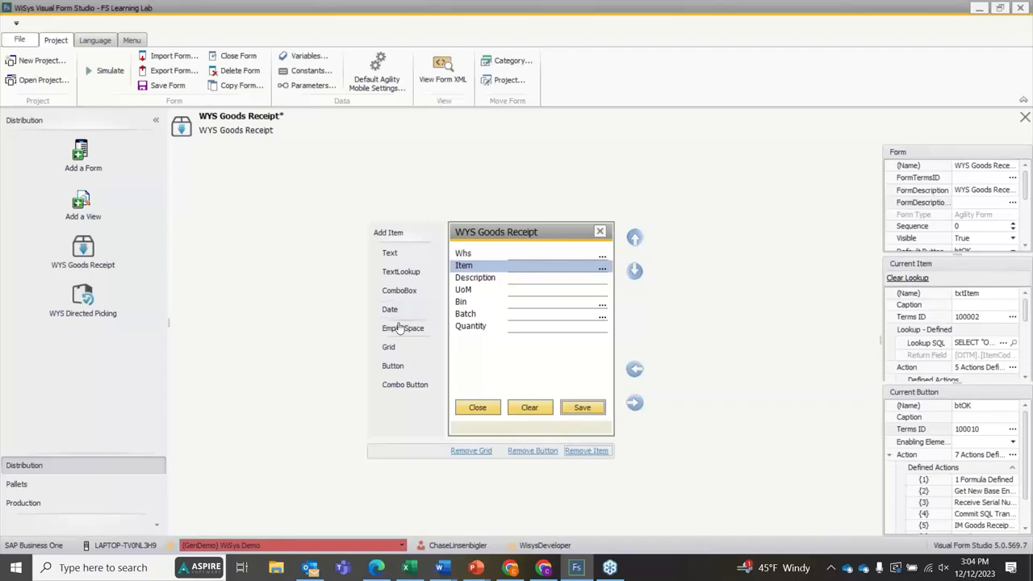
{"action": "left_click", "coordinate": [398, 327]}
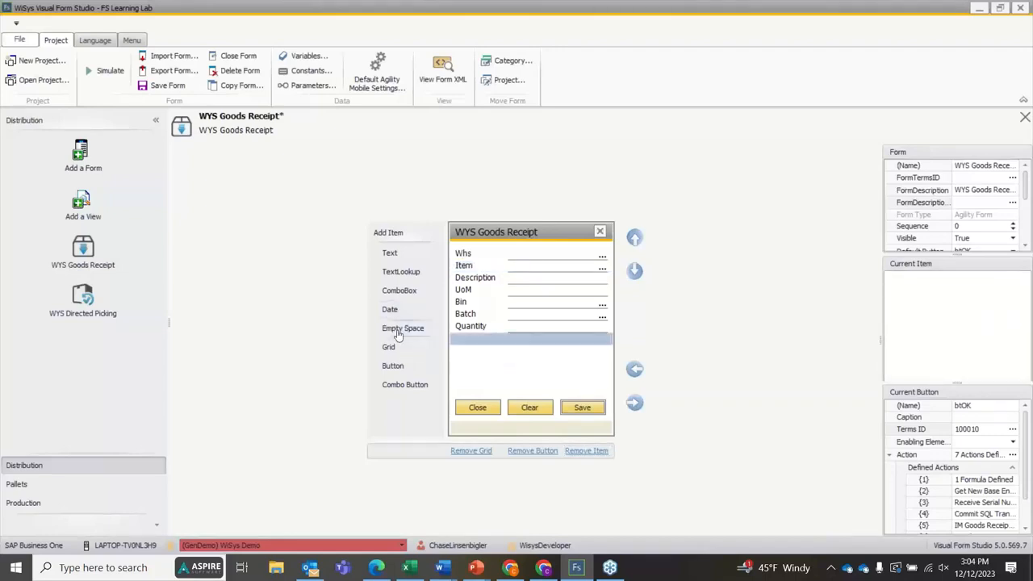
{"action": "left_click", "coordinate": [634, 238]}
{"action": "left_click", "coordinate": [635, 238]}
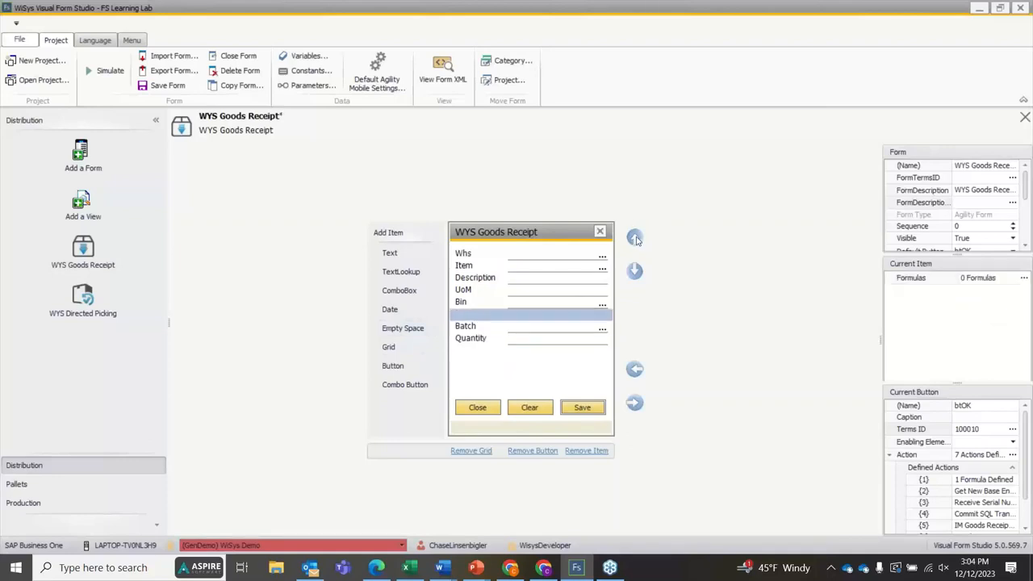
{"action": "left_click", "coordinate": [635, 238]}
{"action": "left_click", "coordinate": [635, 238]}
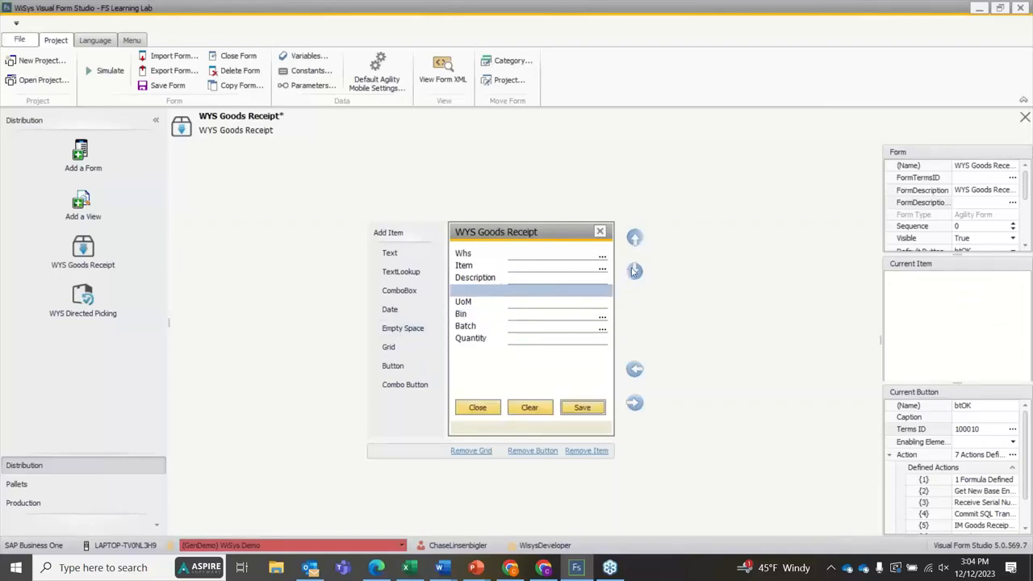
{"action": "left_click", "coordinate": [634, 270]}
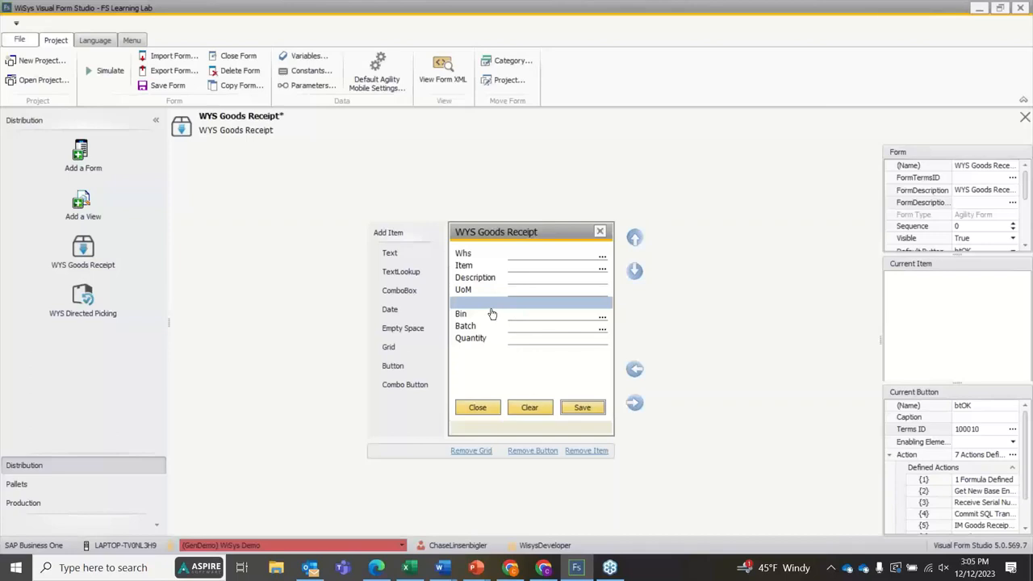
Step: Simulate the form, look up item FD1523, move to the Bin field, and close the simulation
{"action": "left_click", "coordinate": [113, 71]}
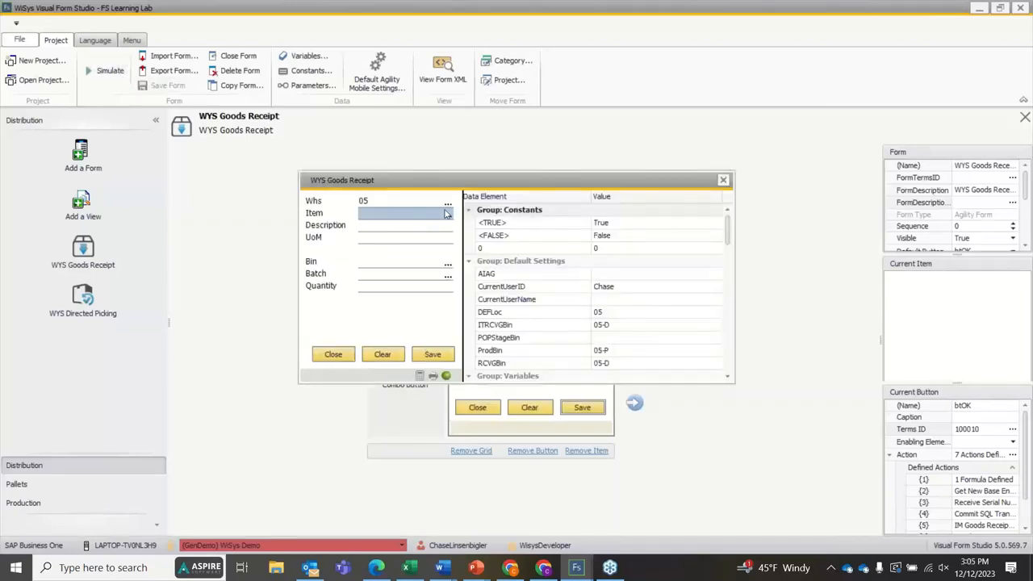
{"action": "left_click", "coordinate": [449, 215]}
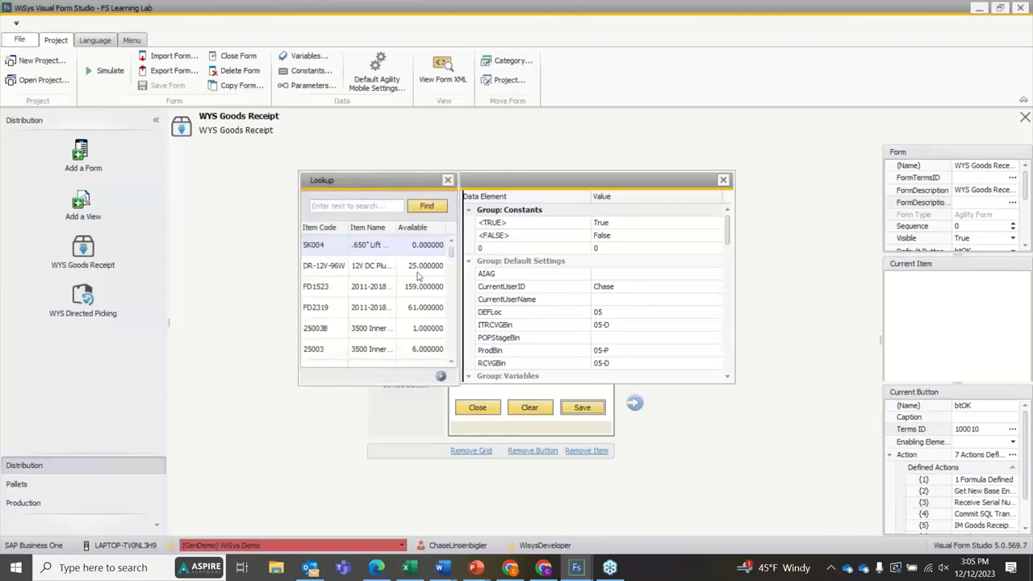
{"action": "double_click", "coordinate": [368, 288]}
{"action": "left_click", "coordinate": [394, 260]}
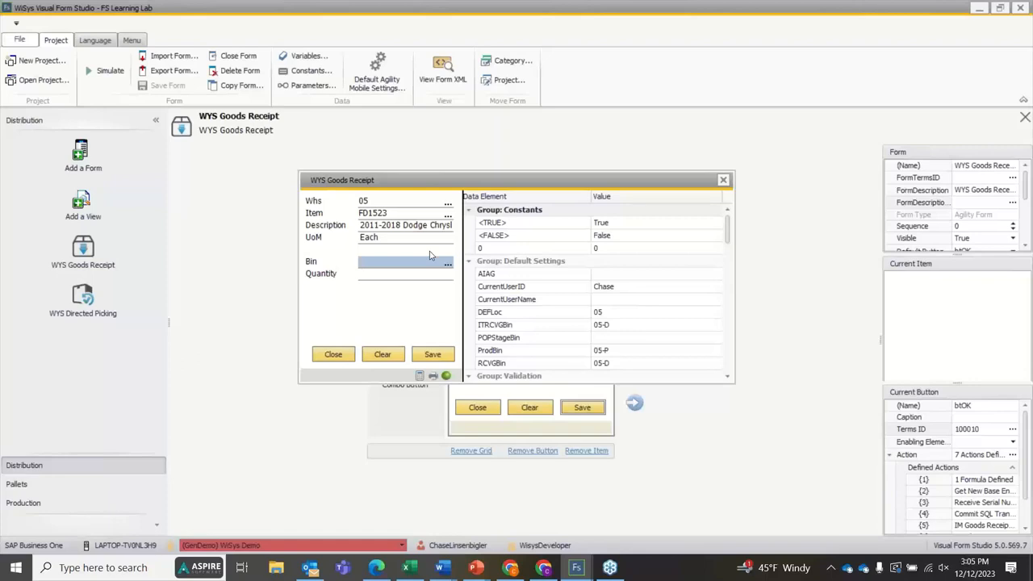
{"action": "left_click", "coordinate": [723, 179]}
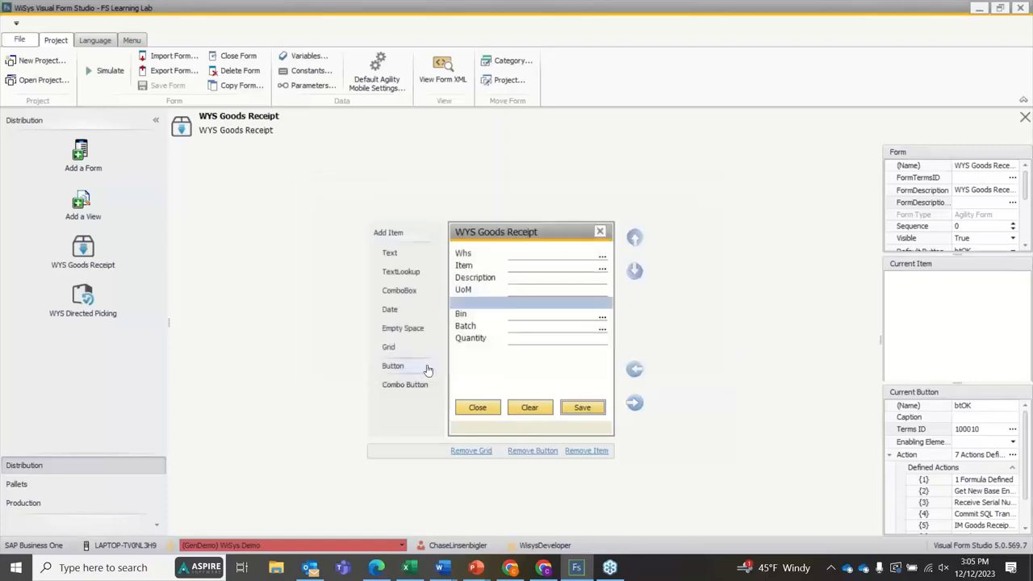
Step: Replace the empty space on the form with a Grid, and remove the grid again
{"action": "left_click", "coordinate": [584, 451]}
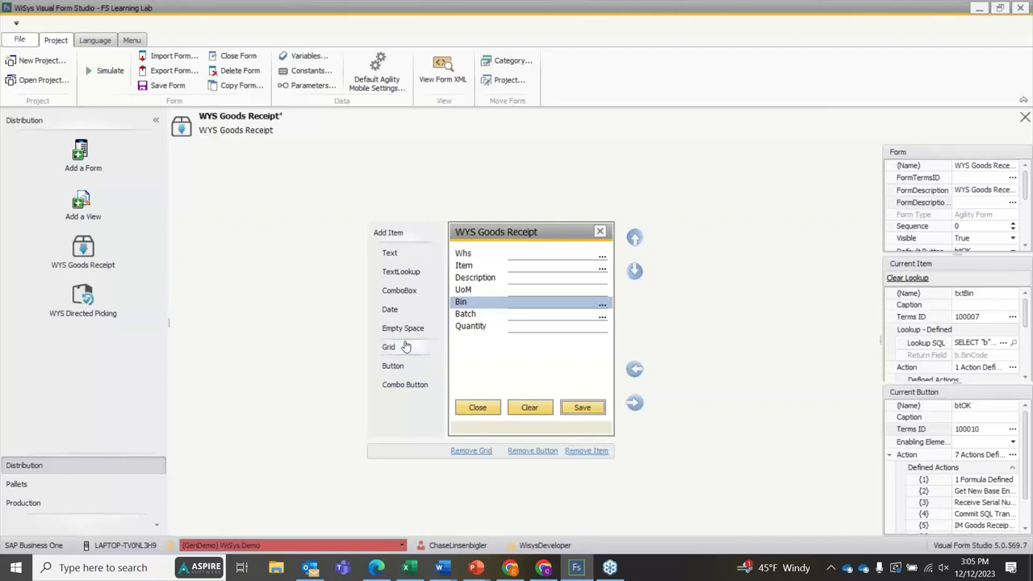
{"action": "left_click", "coordinate": [406, 347]}
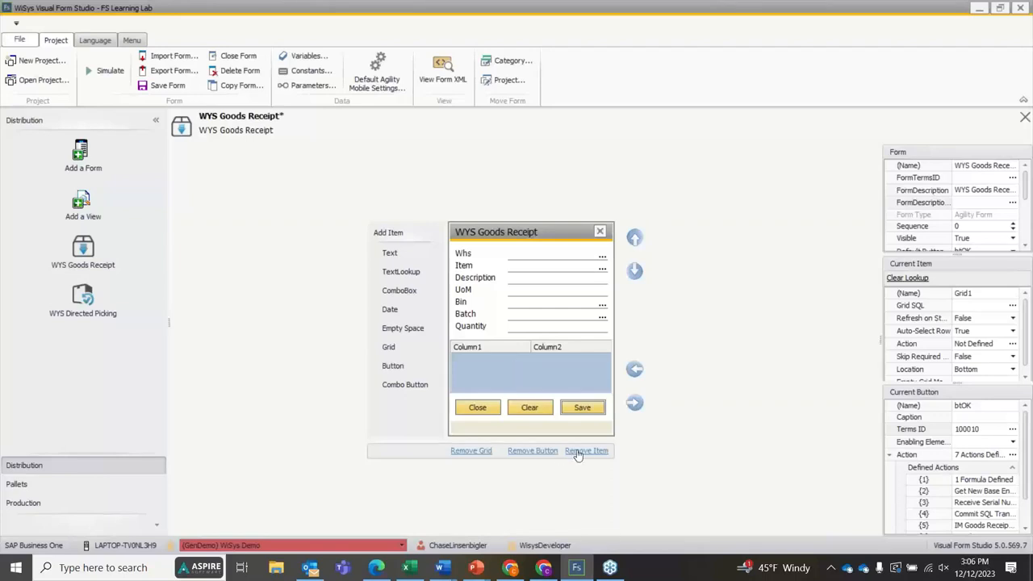
{"action": "left_click", "coordinate": [470, 451]}
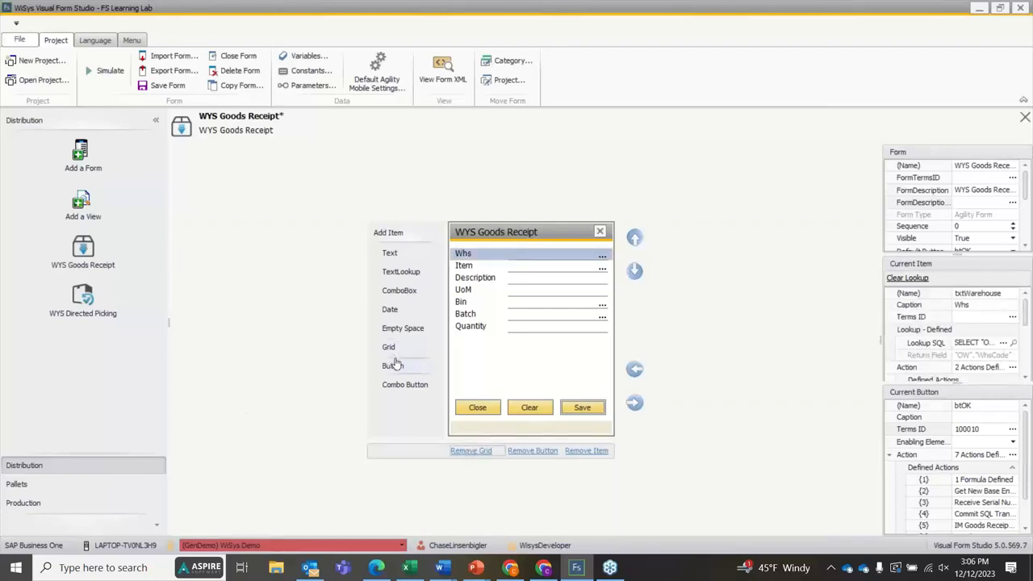
Step: Add a Combo Button to the form and create two link buttons inside its More list
{"action": "left_click", "coordinate": [520, 409]}
{"action": "left_click", "coordinate": [566, 409]}
{"action": "left_click", "coordinate": [399, 385]}
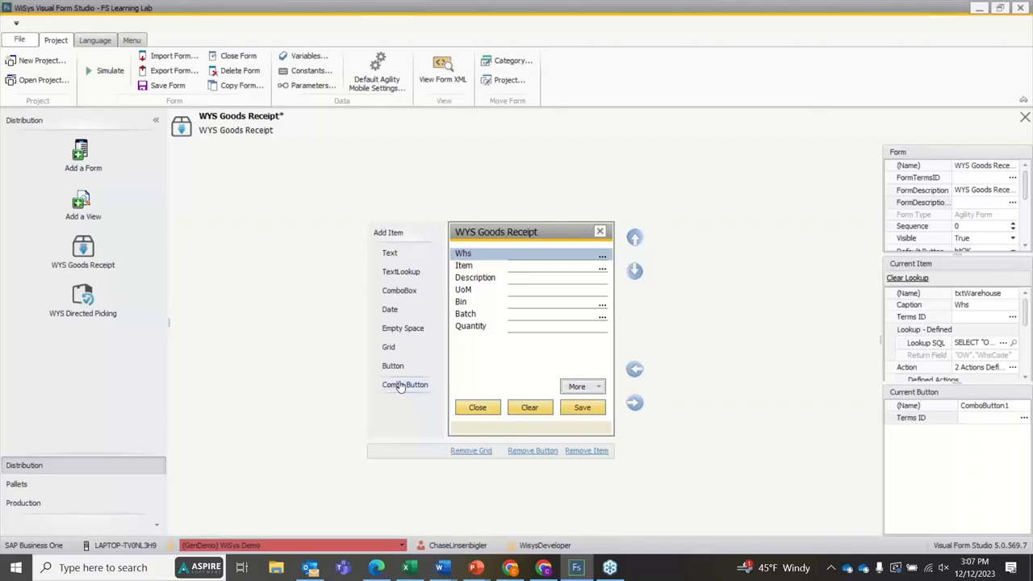
{"action": "left_click", "coordinate": [598, 386]}
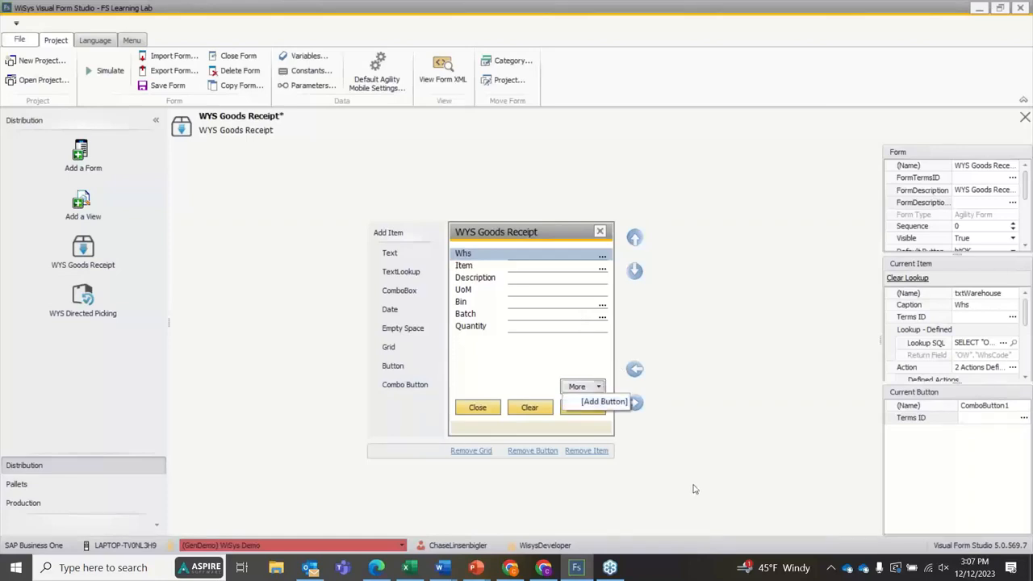
{"action": "left_click", "coordinate": [607, 405]}
{"action": "left_click", "coordinate": [595, 386]}
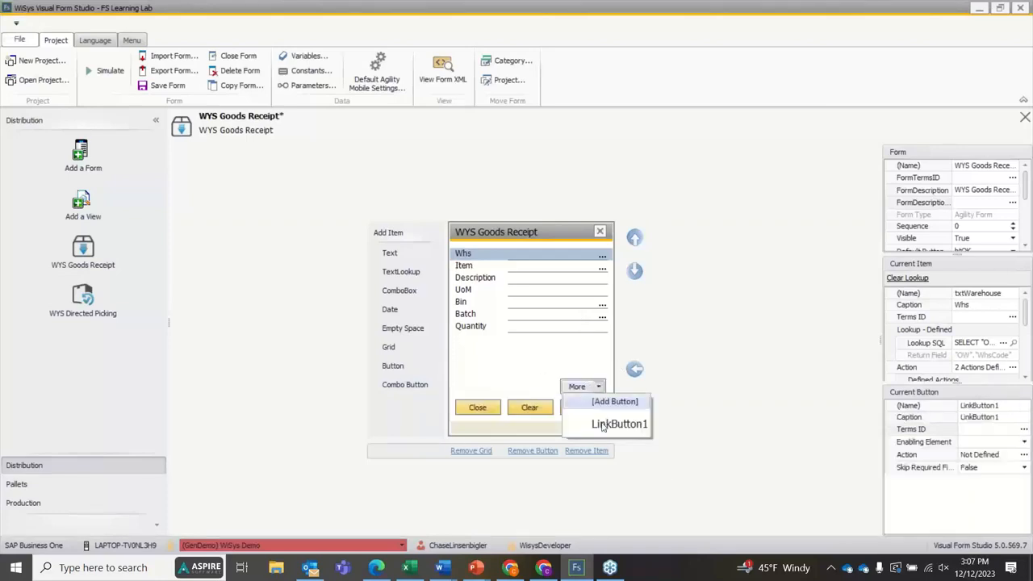
{"action": "left_click", "coordinate": [600, 406]}
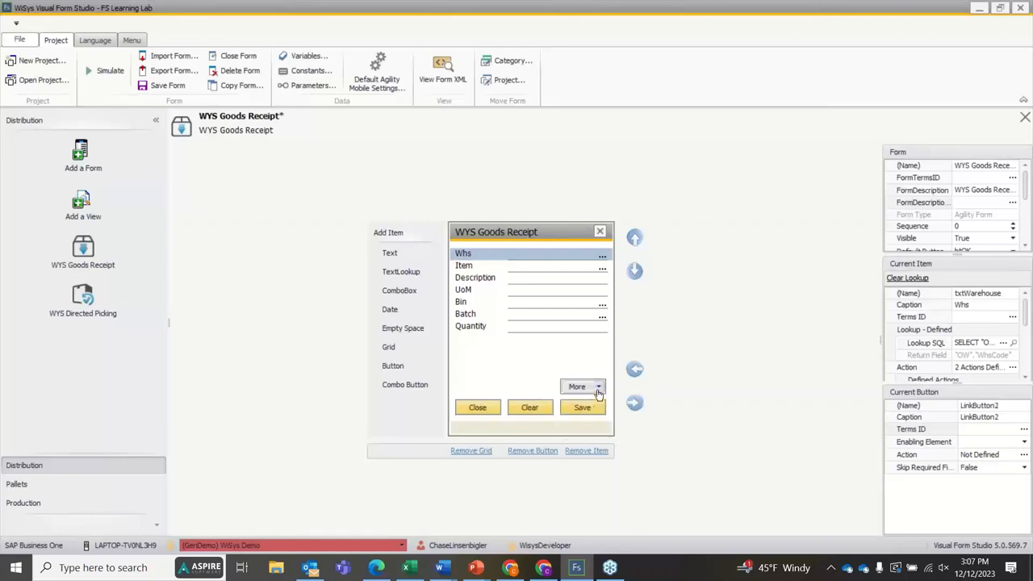
Step: Set the caption of LinkButton2 in the combo button to Print
{"action": "left_click", "coordinate": [597, 387]}
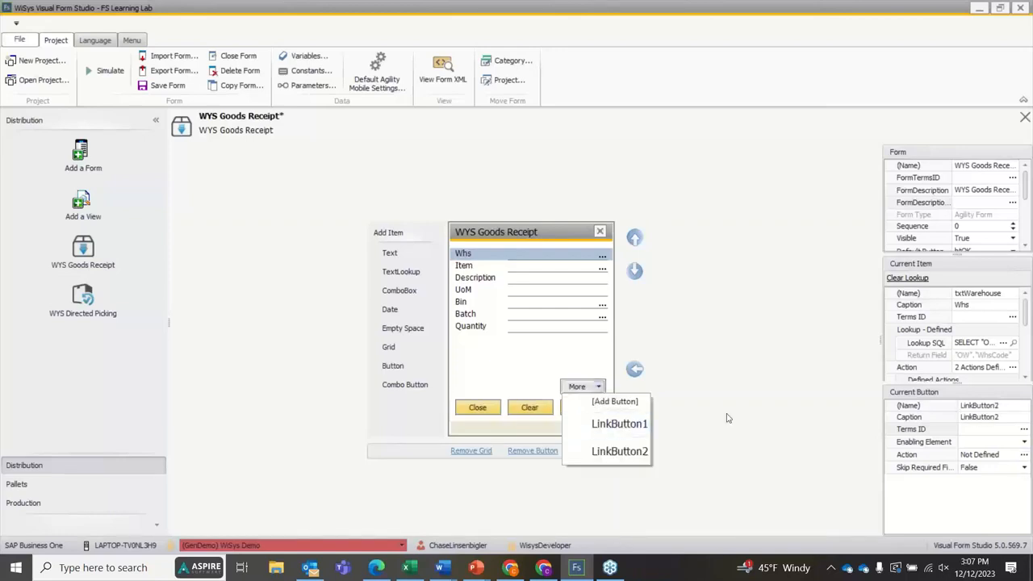
{"action": "left_click", "coordinate": [993, 416]}
{"action": "left_click", "coordinate": [993, 416]}
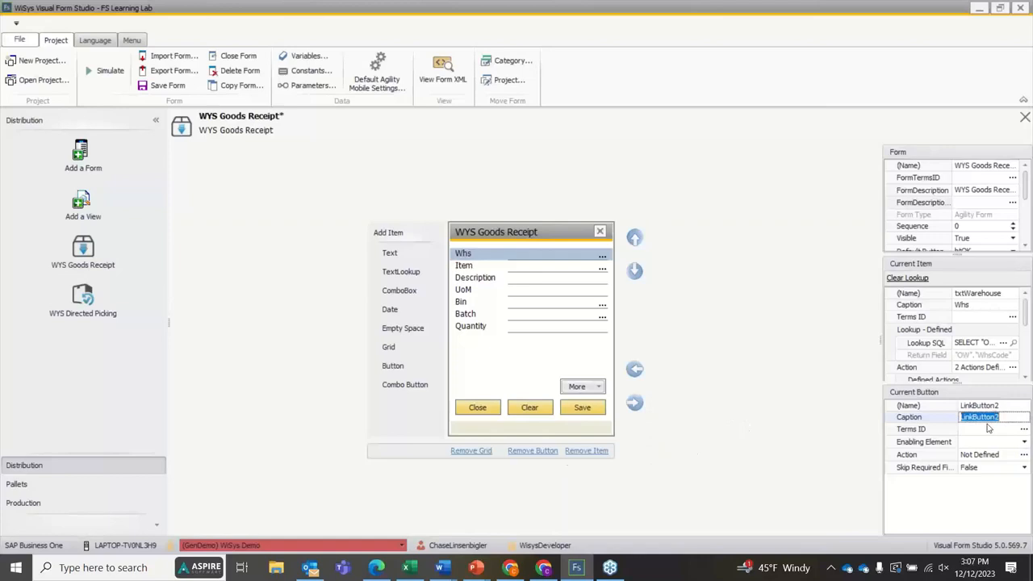
{"action": "type", "text": "Print"}
{"action": "key", "text": "Tab"}
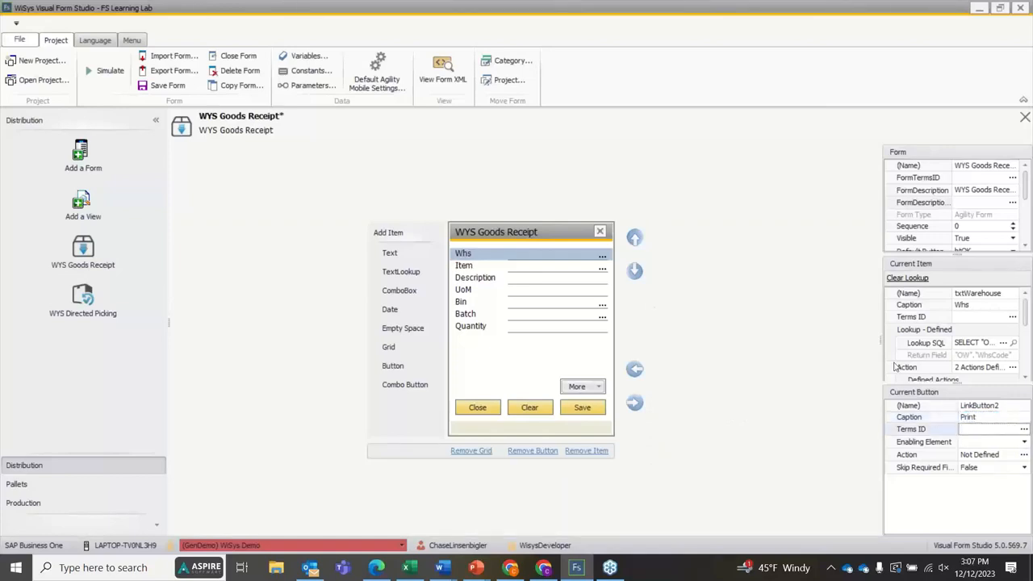
Step: Set the caption of LinkButton1 to BoM and check the entries in the More list
{"action": "left_click", "coordinate": [595, 390]}
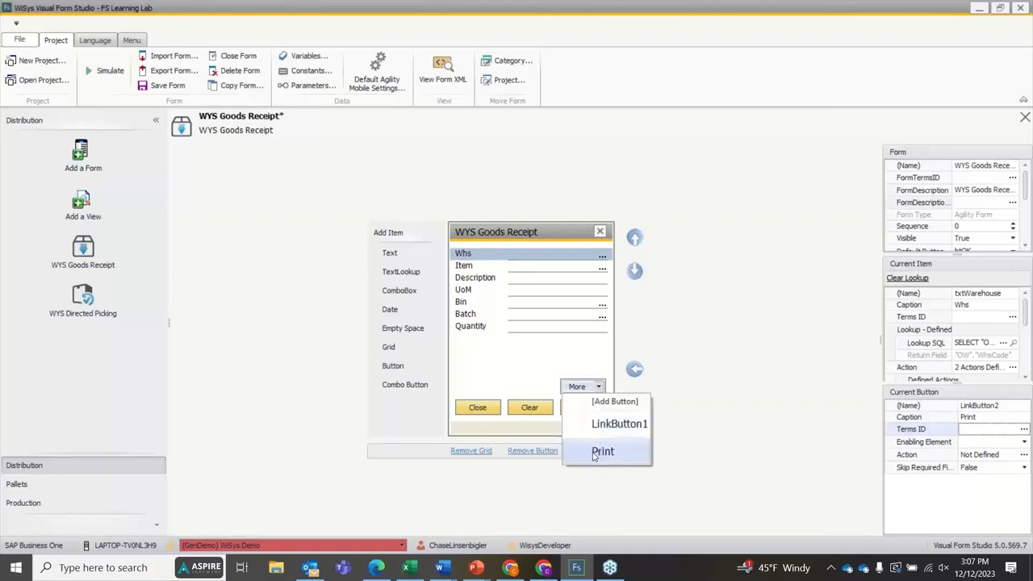
{"action": "left_click", "coordinate": [613, 424]}
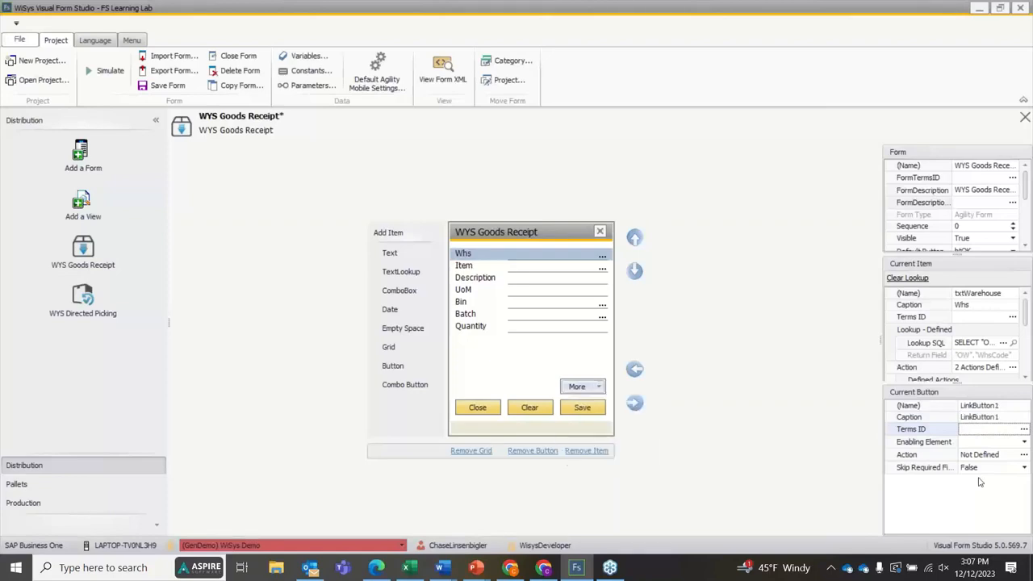
{"action": "left_click", "coordinate": [988, 417]}
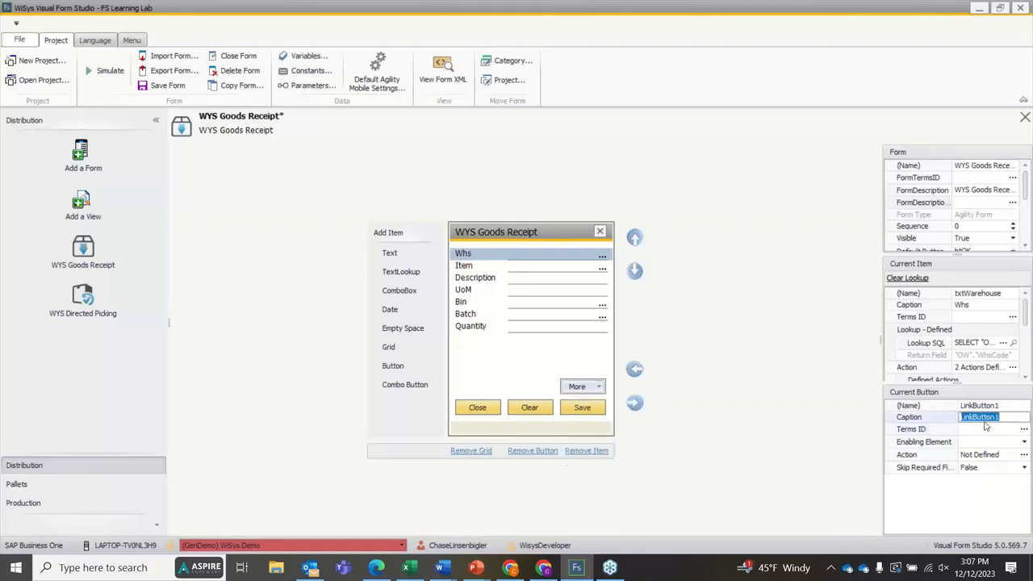
{"action": "type", "text": "BoM"}
{"action": "left_click", "coordinate": [967, 433]}
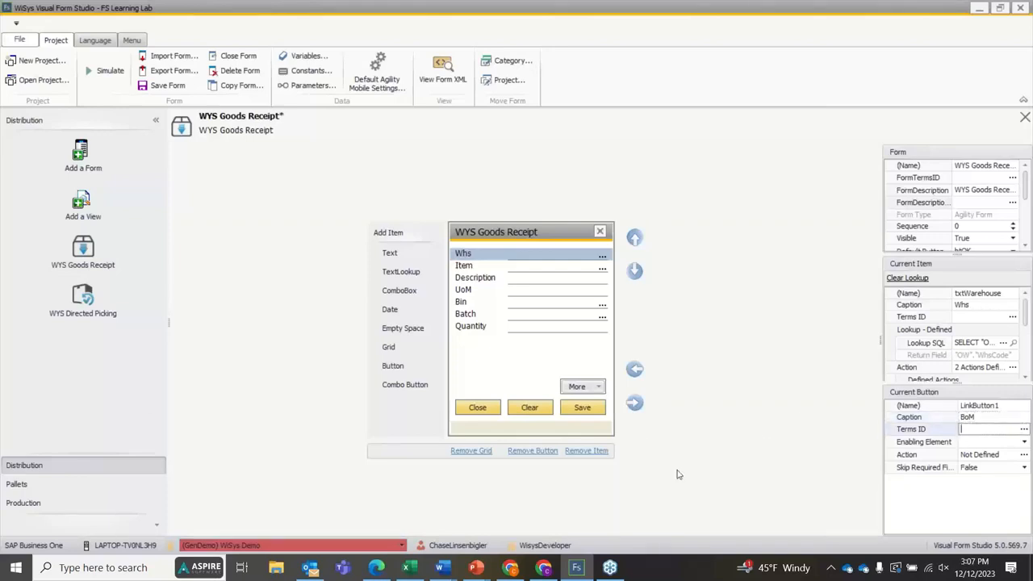
{"action": "left_click", "coordinate": [599, 388]}
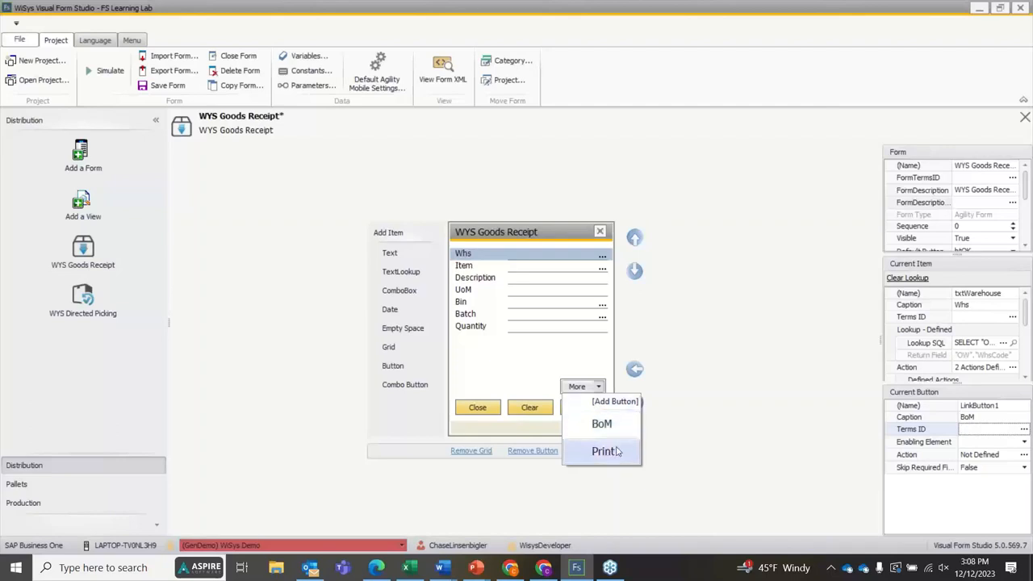
Step: Save the form, simulate it, and expand the More combo button to show its BoM and Print options
{"action": "left_click", "coordinate": [167, 85]}
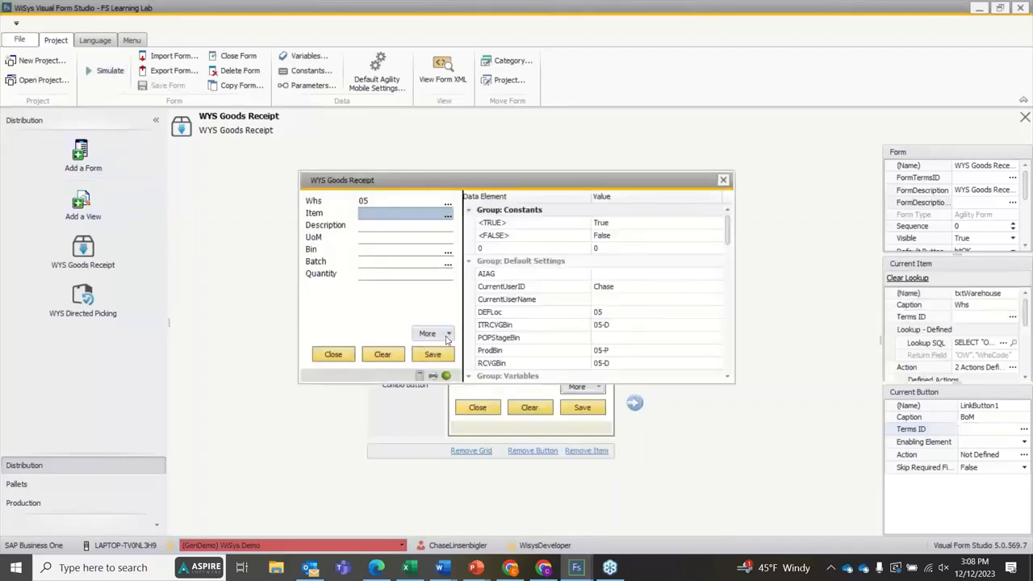
{"action": "left_click", "coordinate": [447, 337]}
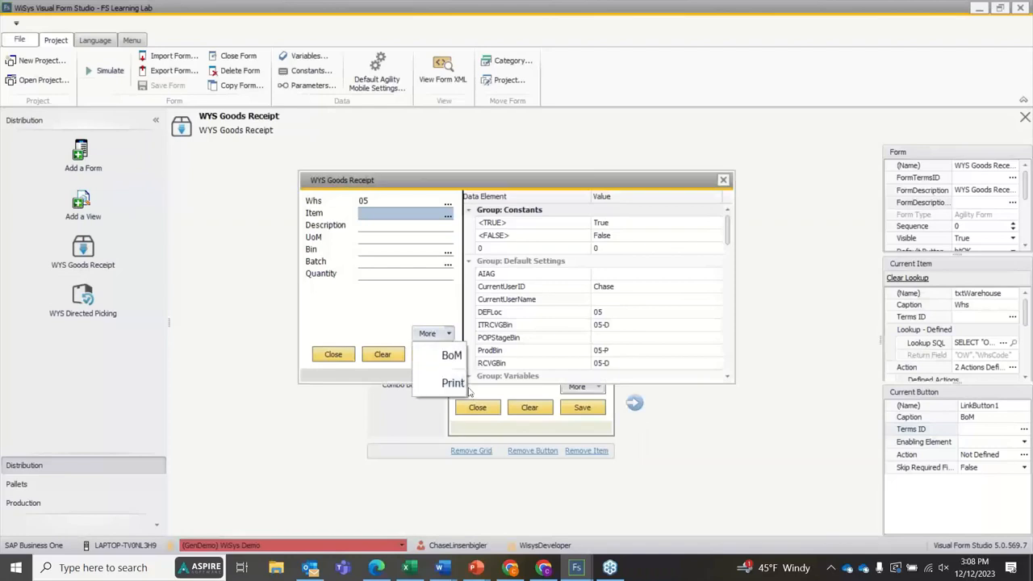
{"action": "left_click", "coordinate": [361, 287]}
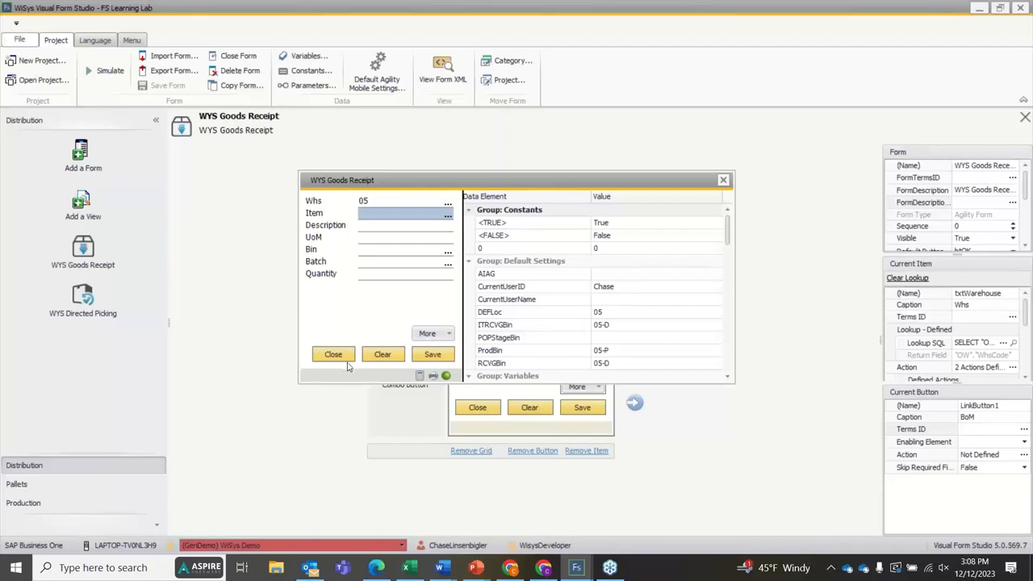
{"action": "left_click", "coordinate": [445, 335]}
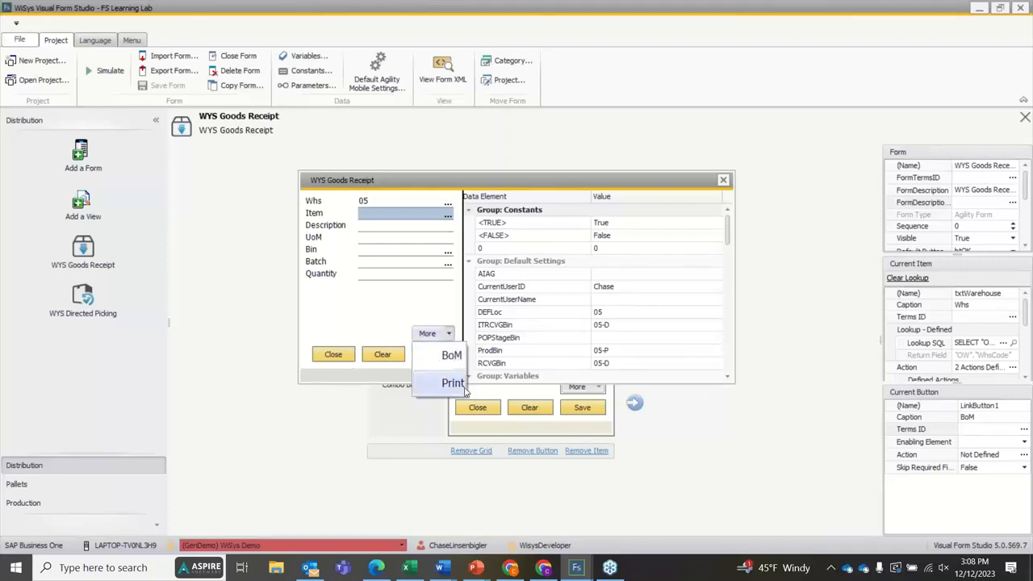
Step: Exit the form simulation and shift the More combo button through different positions among the form's buttons
{"action": "left_click", "coordinate": [449, 331]}
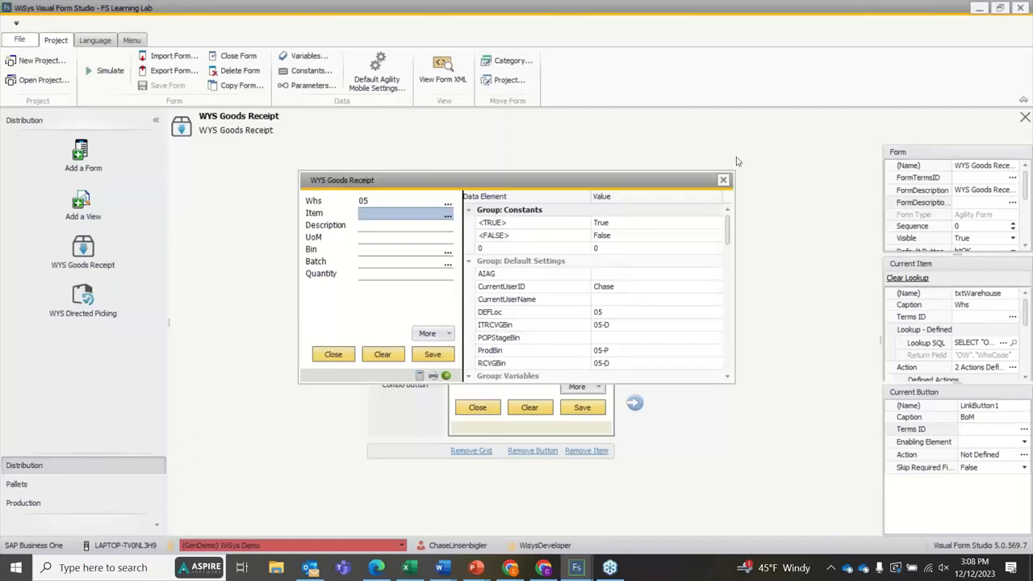
{"action": "left_click", "coordinate": [722, 179]}
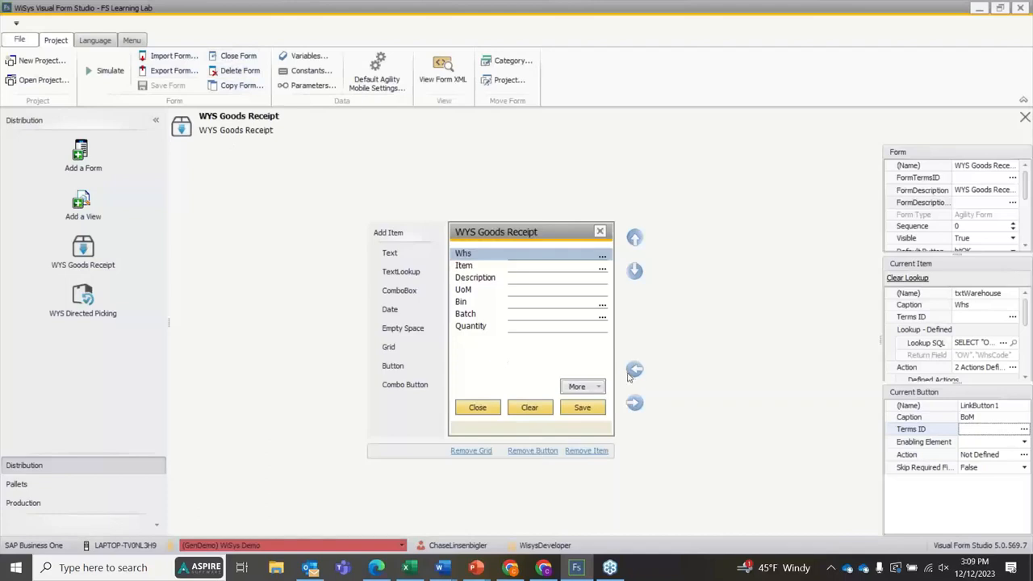
{"action": "left_click", "coordinate": [638, 403]}
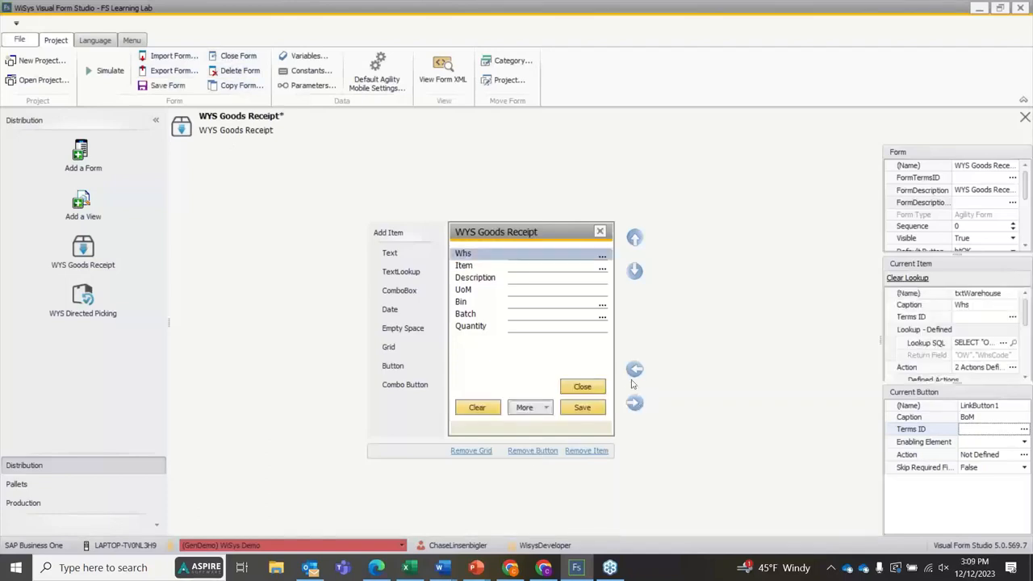
{"action": "left_click", "coordinate": [635, 404]}
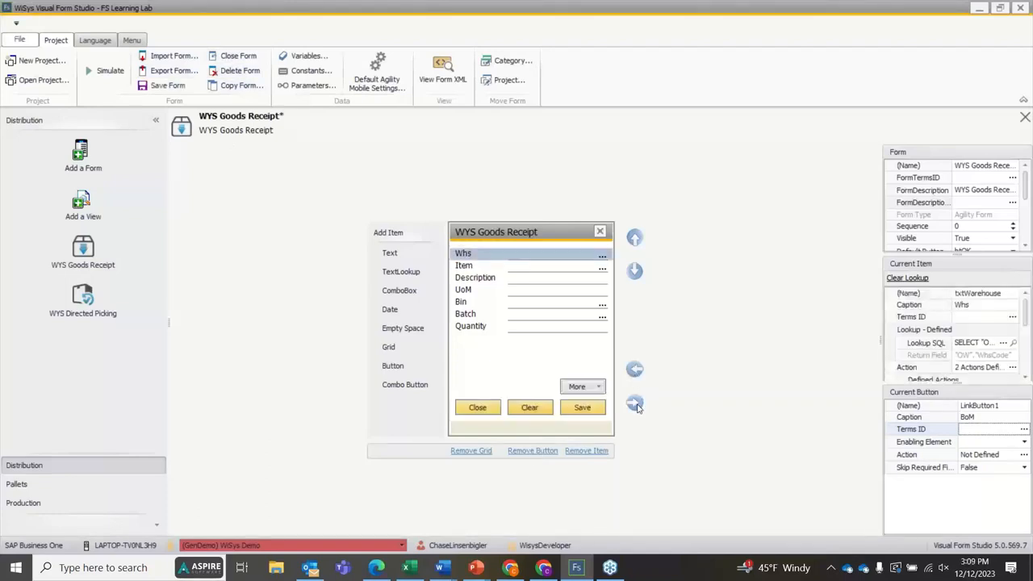
{"action": "left_click", "coordinate": [636, 405]}
{"action": "left_click", "coordinate": [634, 376]}
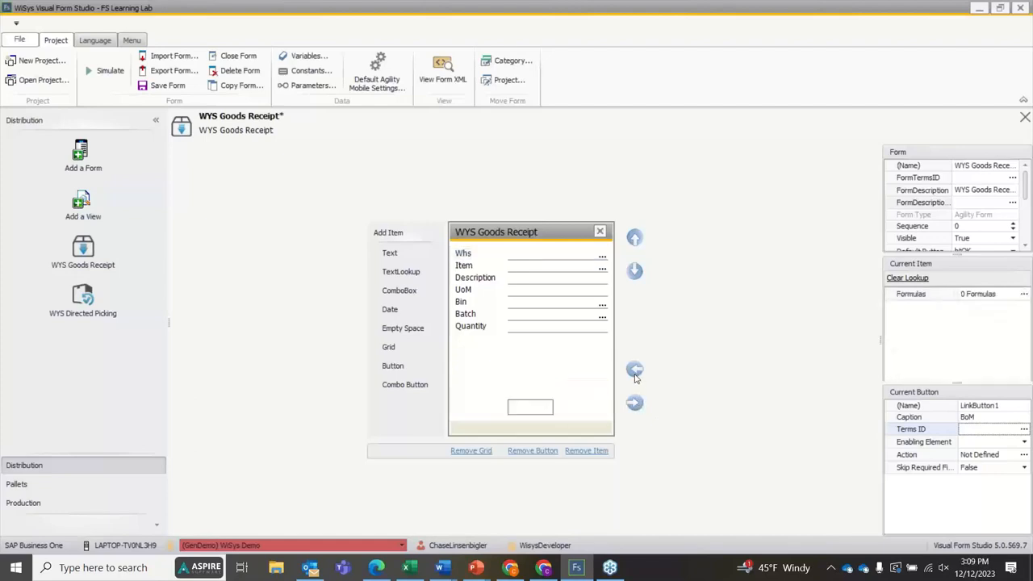
Step: Remove the More combo button from the WYS Goods Receipt form
{"action": "left_click", "coordinate": [533, 451]}
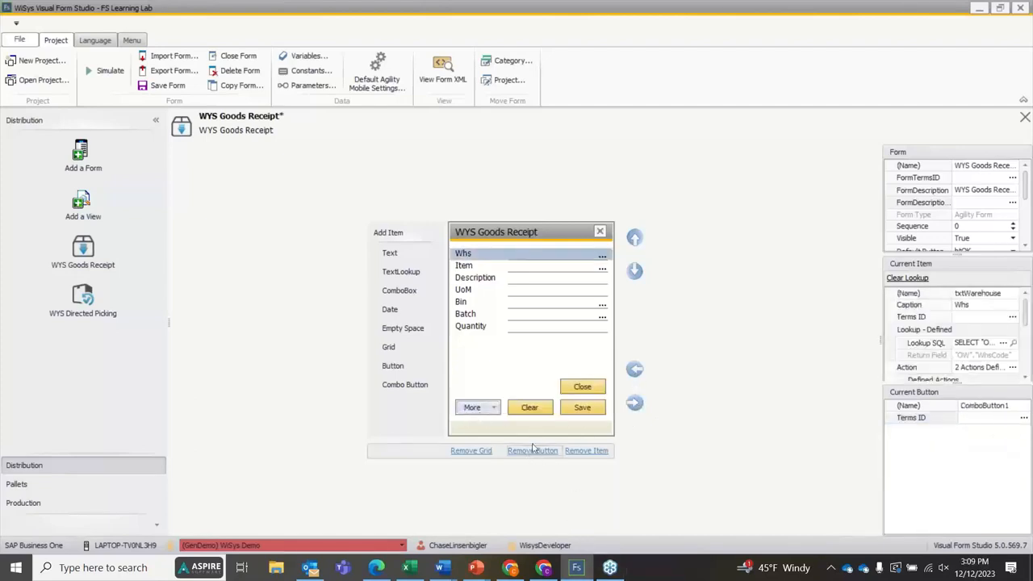
{"action": "left_click", "coordinate": [533, 450]}
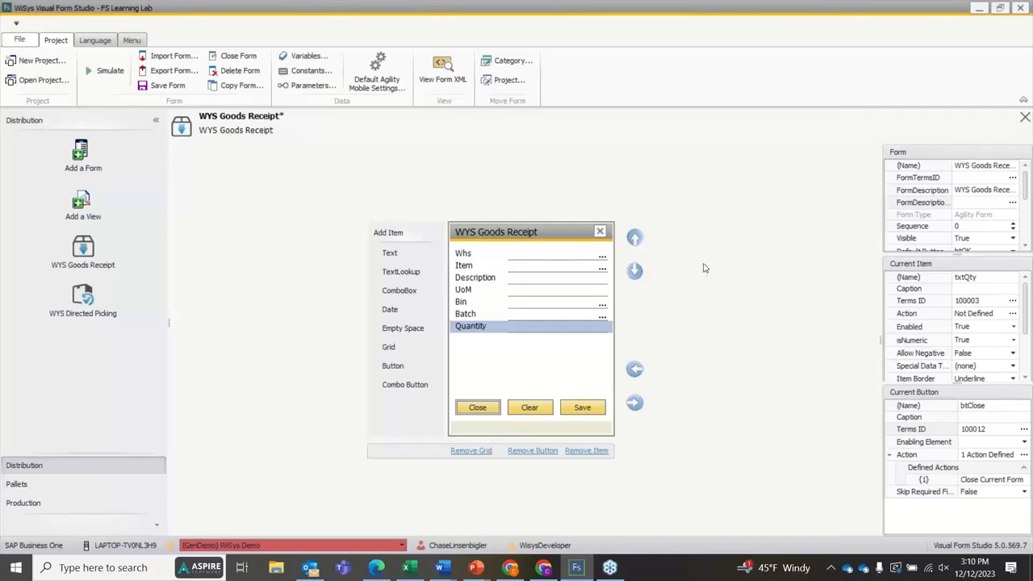
Step: Examine the properties and defined actions of the Item, Whs, Bin, Batch and Quantity items and the Save, Clear and Close buttons
{"action": "left_click", "coordinate": [578, 267]}
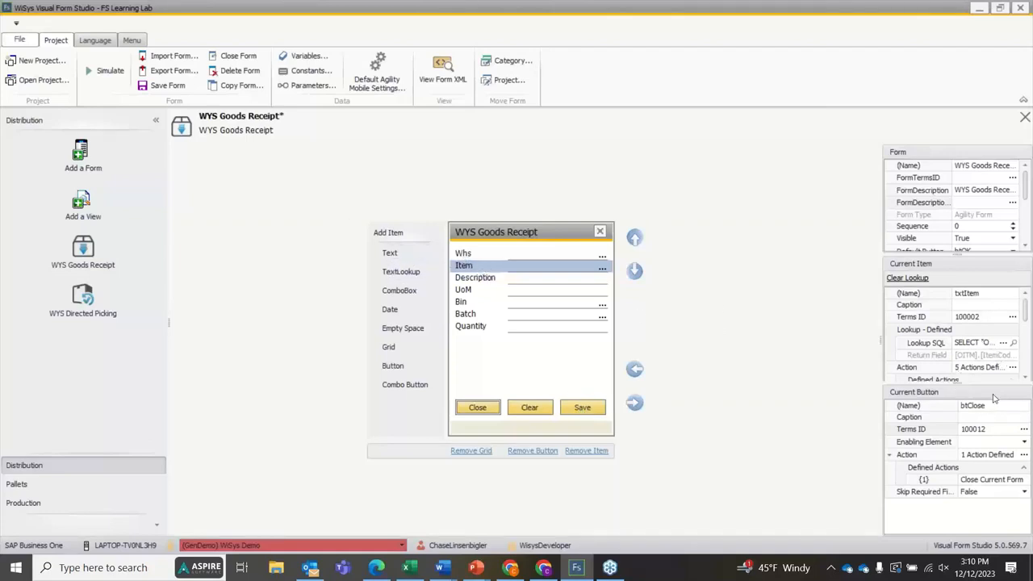
{"action": "left_click", "coordinate": [571, 255]}
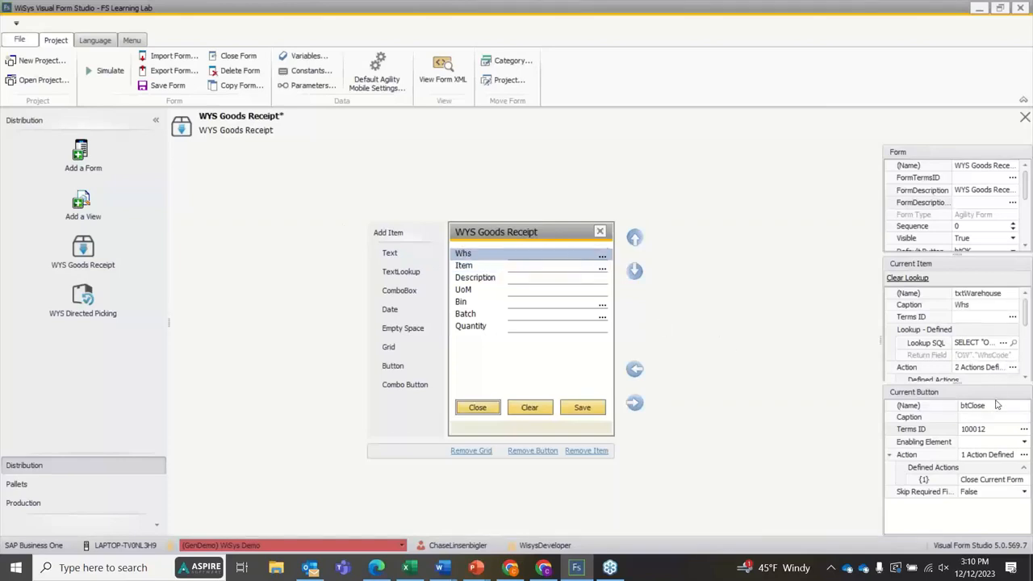
{"action": "left_click", "coordinate": [554, 305]}
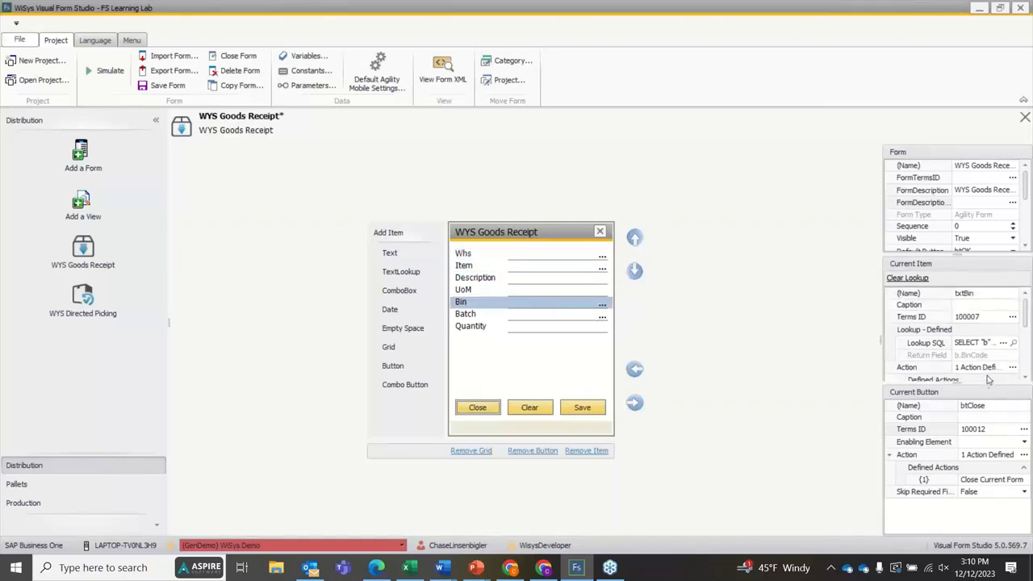
{"action": "left_click", "coordinate": [564, 316]}
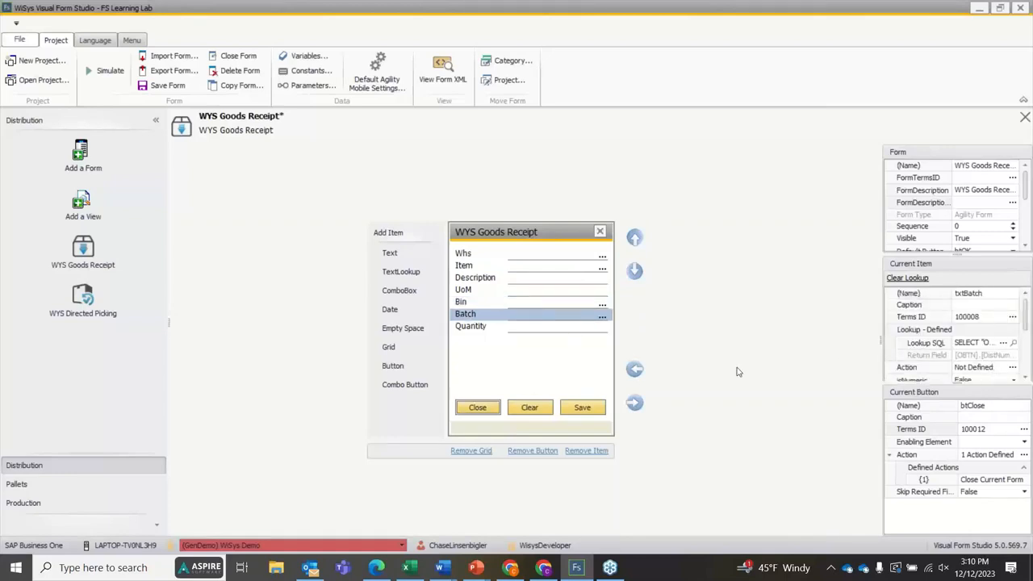
{"action": "left_click", "coordinate": [601, 327]}
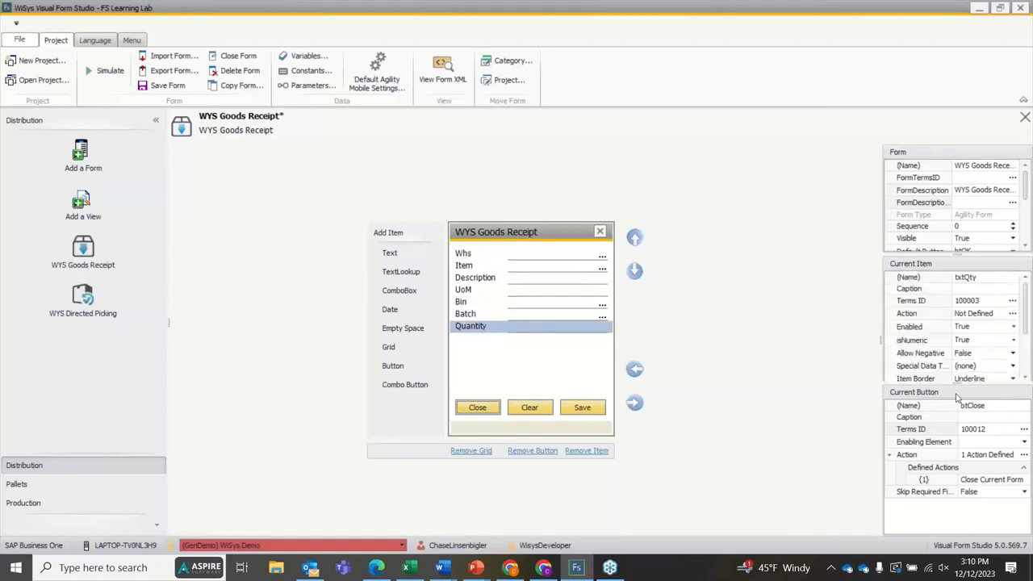
{"action": "left_click", "coordinate": [593, 408]}
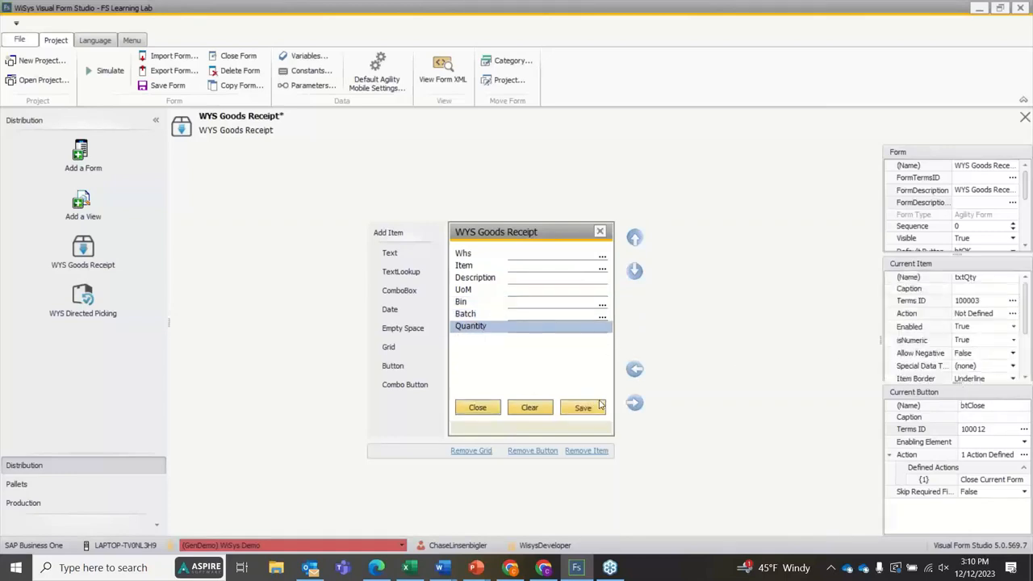
{"action": "left_click", "coordinate": [522, 409]}
{"action": "left_click", "coordinate": [479, 409]}
{"action": "left_click", "coordinate": [575, 412]}
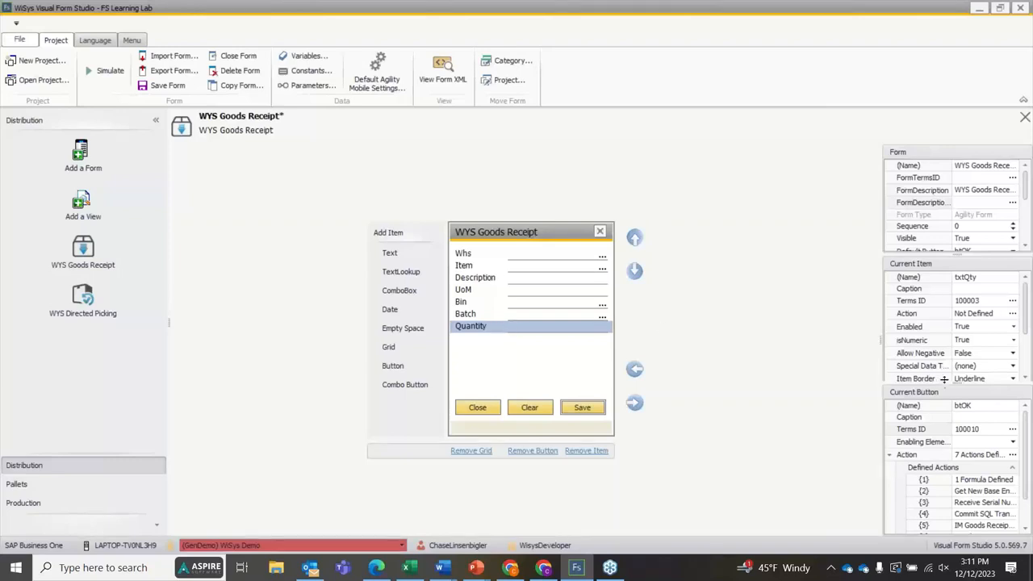
Step: Open the action setup of the Quantity item, add a Close Form action, and remove it again
{"action": "left_click", "coordinate": [1012, 314]}
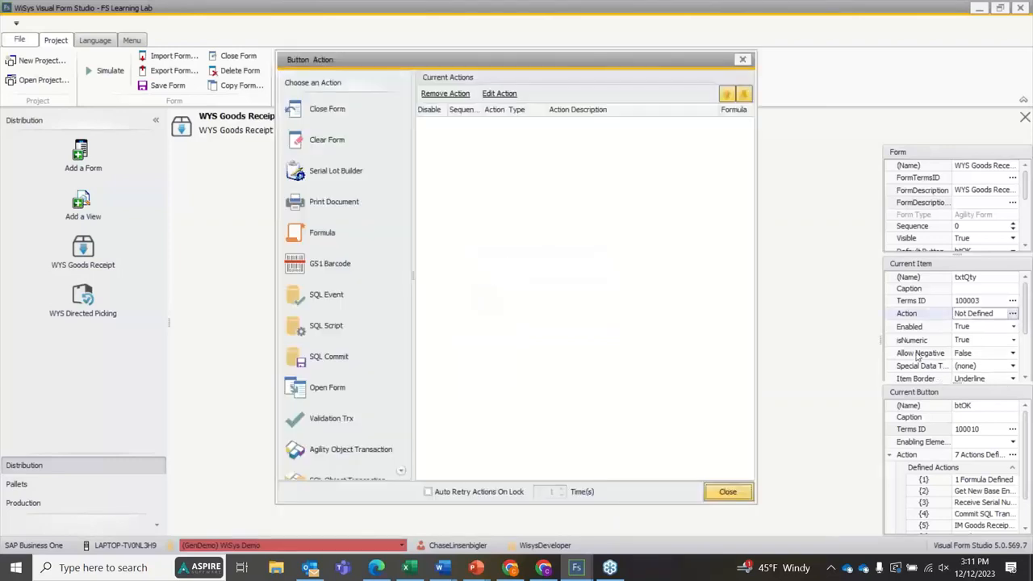
{"action": "left_click_drag", "start_coordinate": [474, 58], "coordinate": [489, 38]}
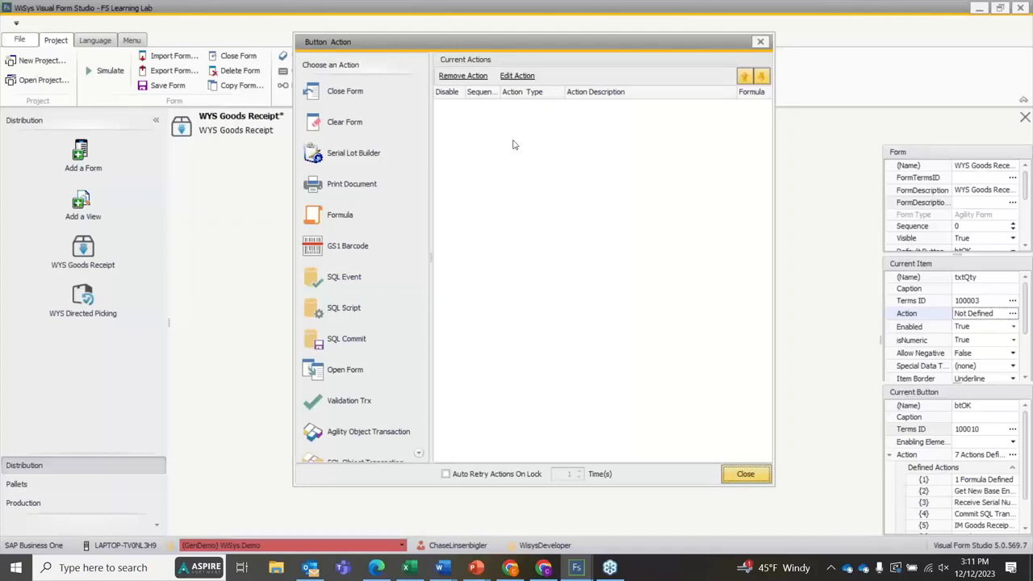
{"action": "left_click", "coordinate": [345, 90]}
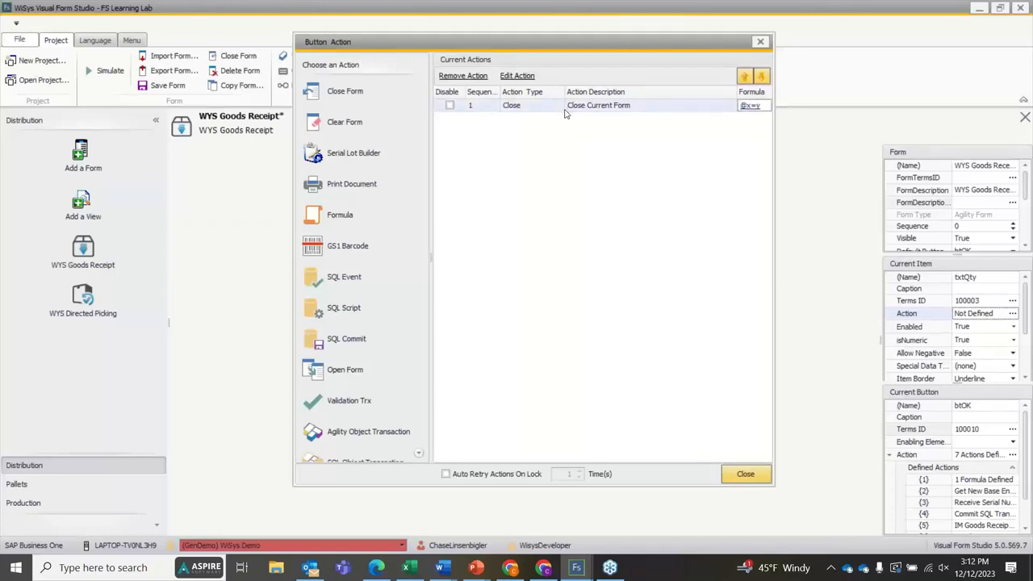
{"action": "left_click", "coordinate": [471, 76]}
Step: Add a Clear Form action that clears the whole current form, and remove it again
{"action": "left_click", "coordinate": [353, 122]}
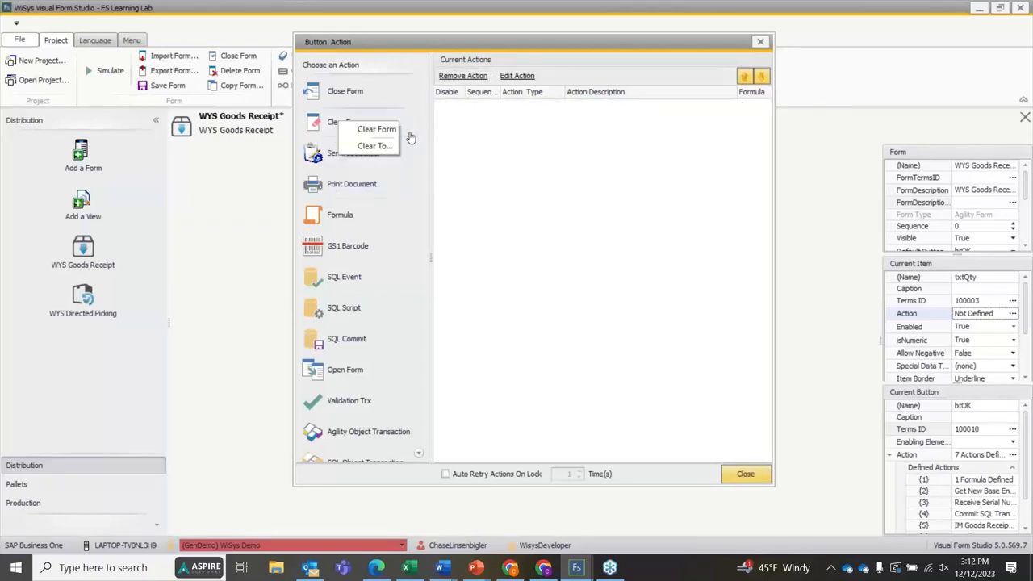
{"action": "mouse_move", "coordinate": [374, 146]}
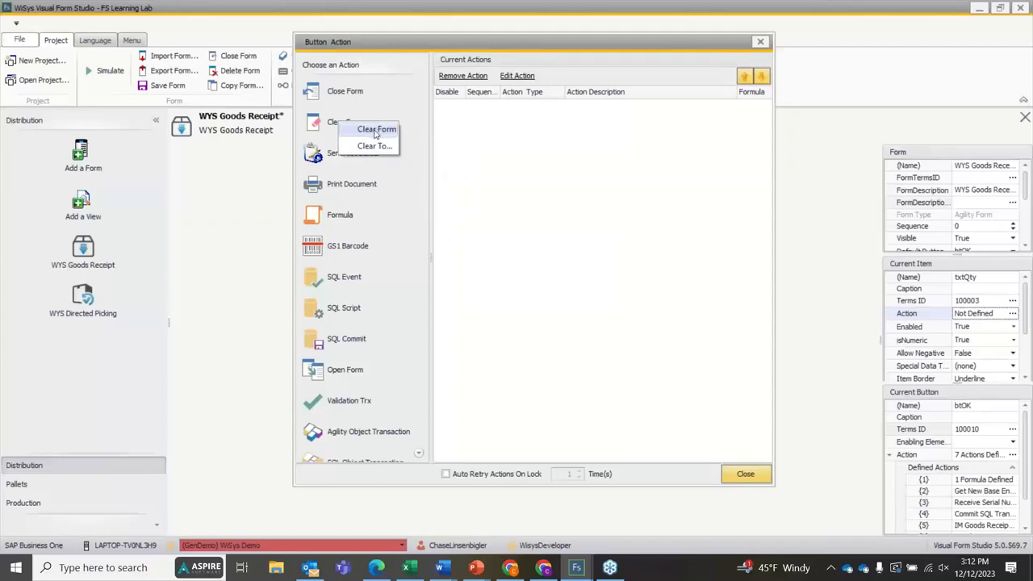
{"action": "left_click", "coordinate": [375, 130]}
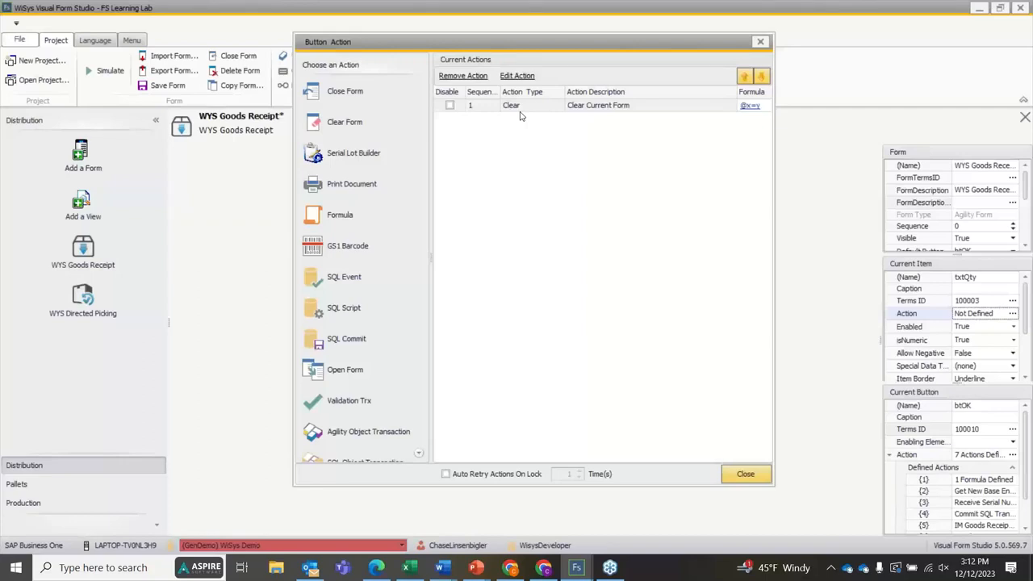
{"action": "left_click", "coordinate": [483, 76]}
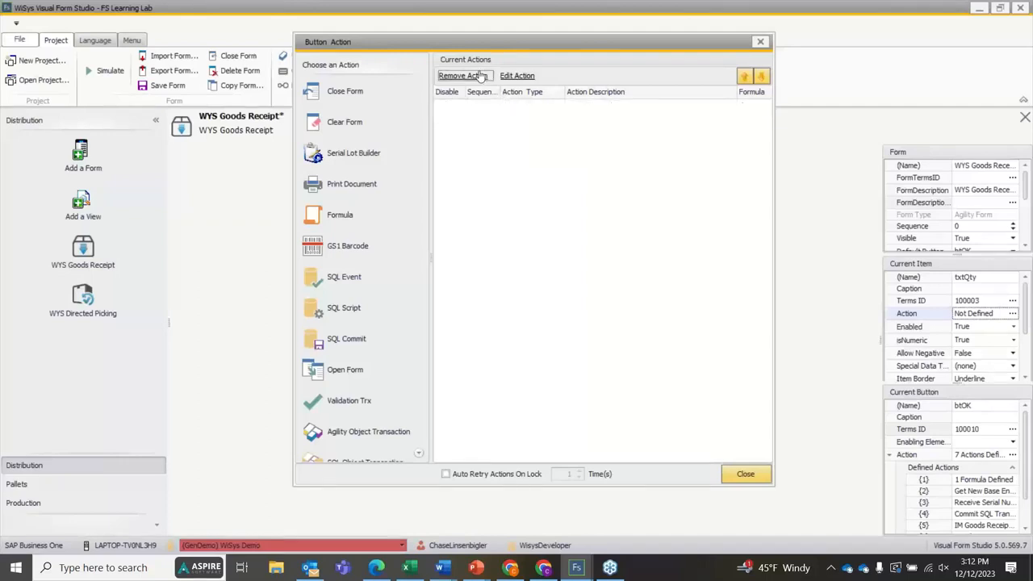
{"action": "left_click", "coordinate": [335, 129]}
{"action": "mouse_move", "coordinate": [372, 152]}
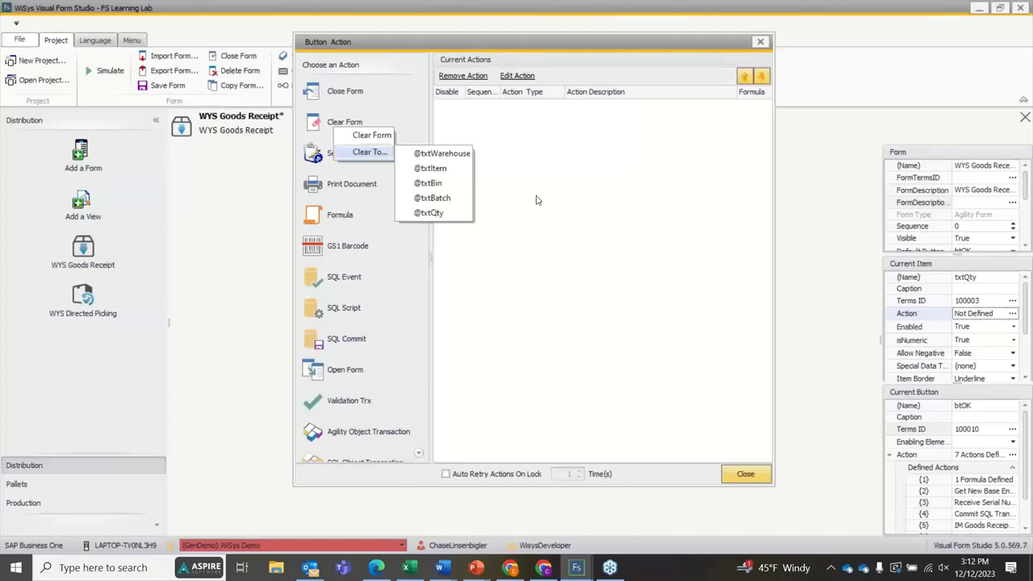
{"action": "left_click", "coordinate": [436, 168]}
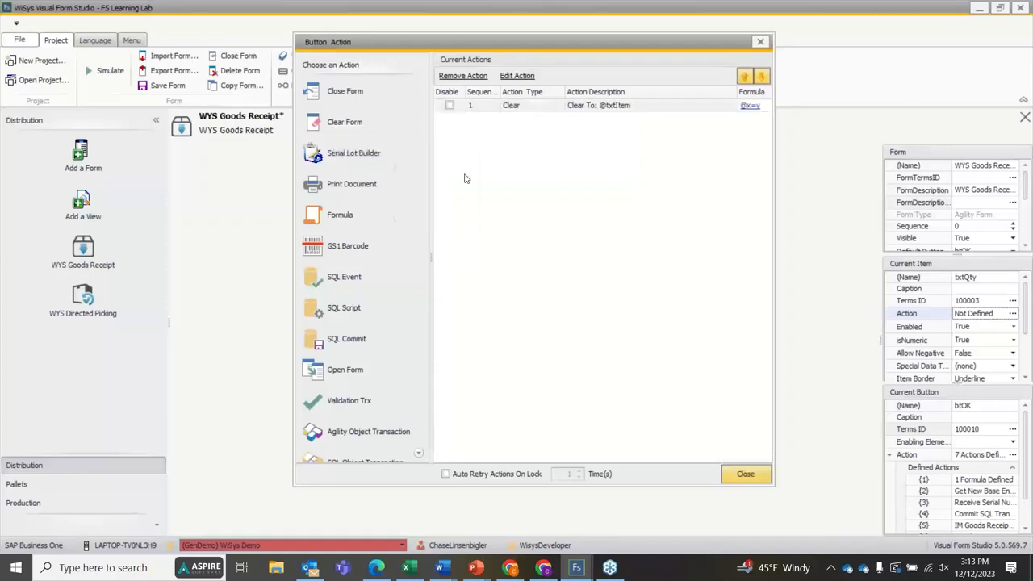
{"action": "left_click", "coordinate": [556, 107]}
{"action": "left_click", "coordinate": [454, 78]}
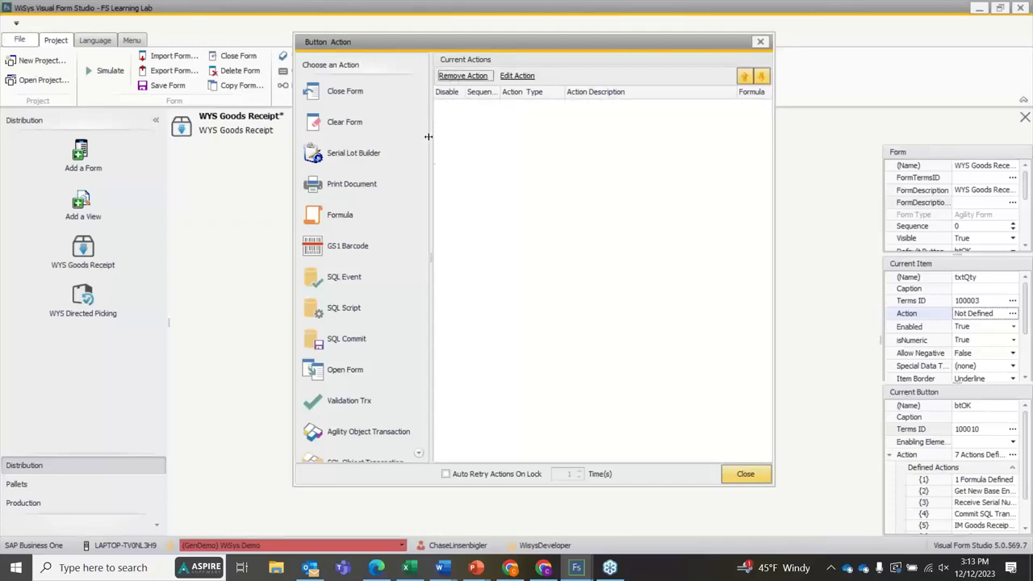
Step: Add a Print Document action for the Inventory Pick List document, and remove it again
{"action": "left_click", "coordinate": [382, 192]}
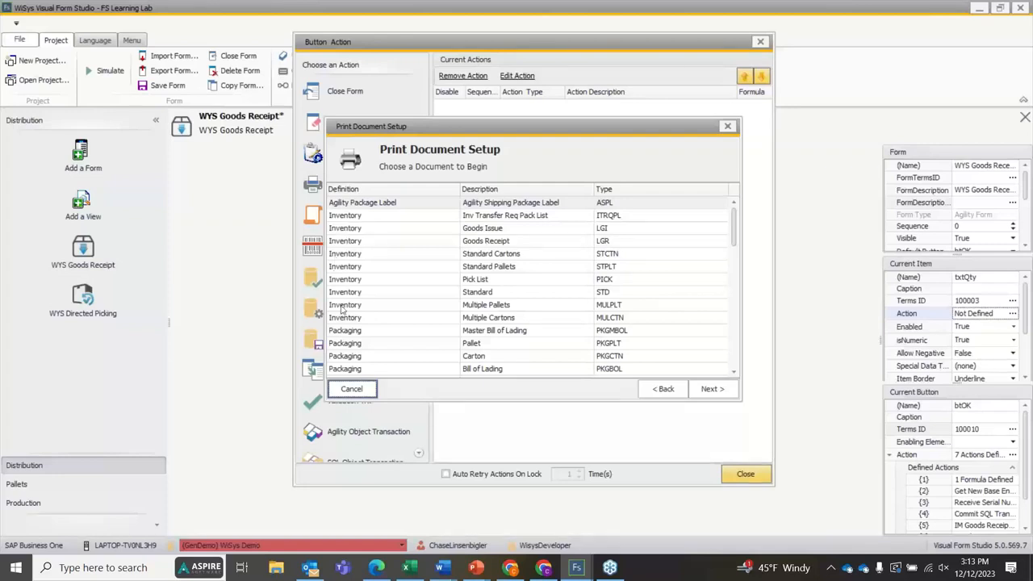
{"action": "left_click", "coordinate": [474, 282]}
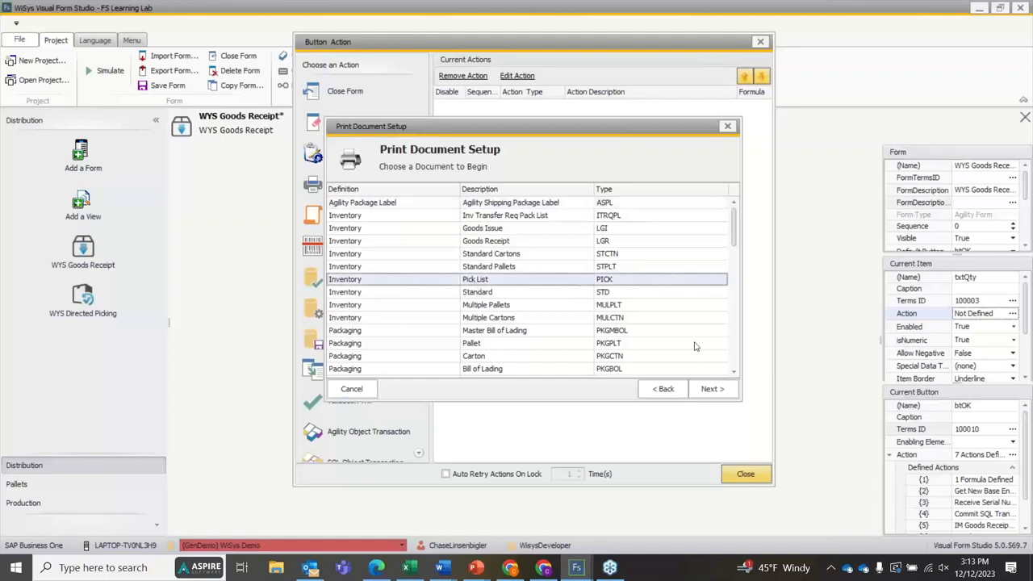
{"action": "left_click", "coordinate": [718, 390]}
{"action": "left_click", "coordinate": [710, 389]}
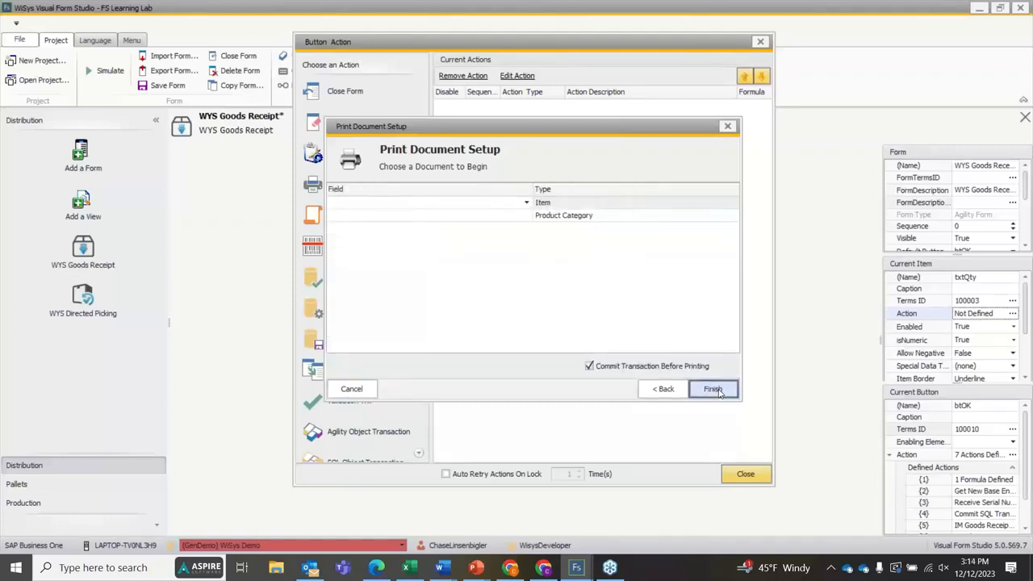
{"action": "left_click", "coordinate": [710, 388]}
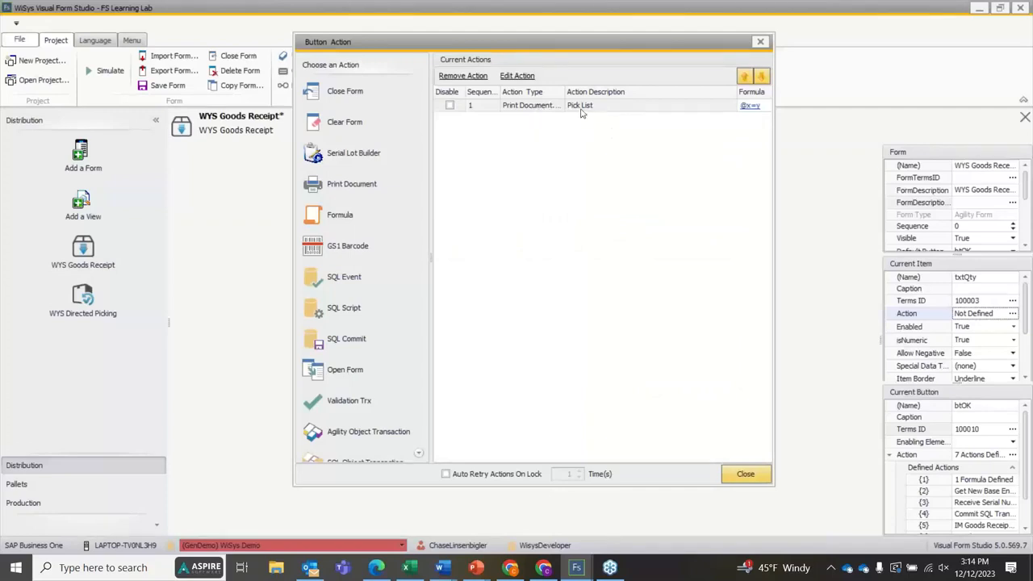
{"action": "left_click", "coordinate": [475, 77]}
Step: Add a GS1 Barcode action with an empty mapping to the Quantity item, and remove it again
{"action": "scroll", "coordinate": [367, 218], "scroll_direction": "down", "scroll_amount": 1}
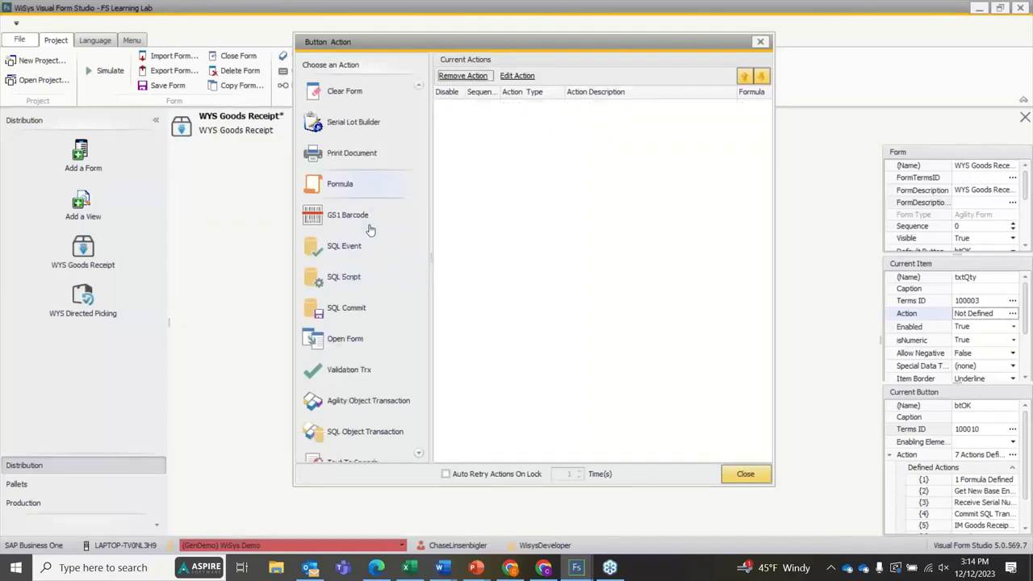
{"action": "left_click", "coordinate": [358, 217]}
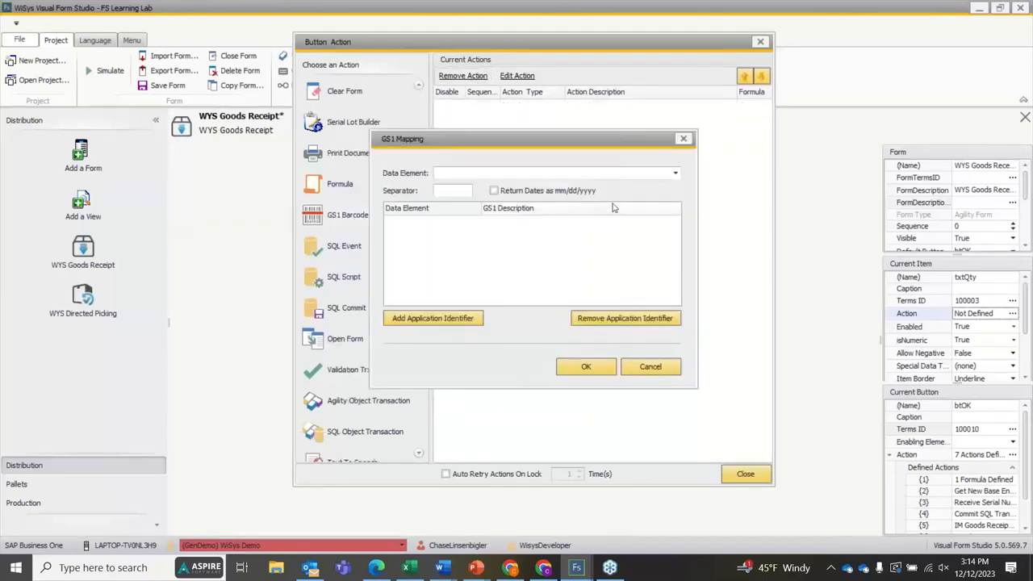
{"action": "left_click", "coordinate": [585, 367]}
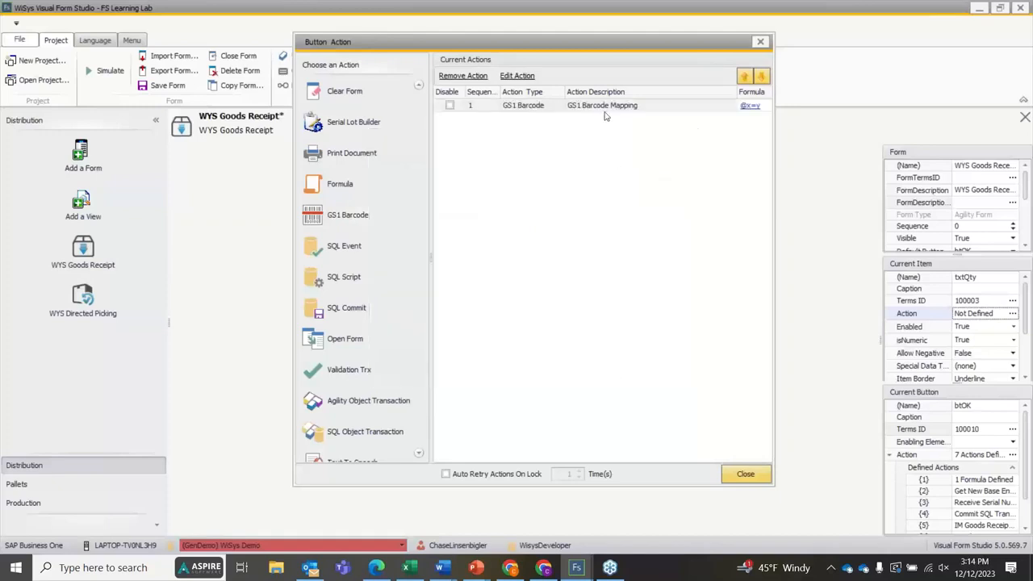
{"action": "left_click", "coordinate": [471, 77]}
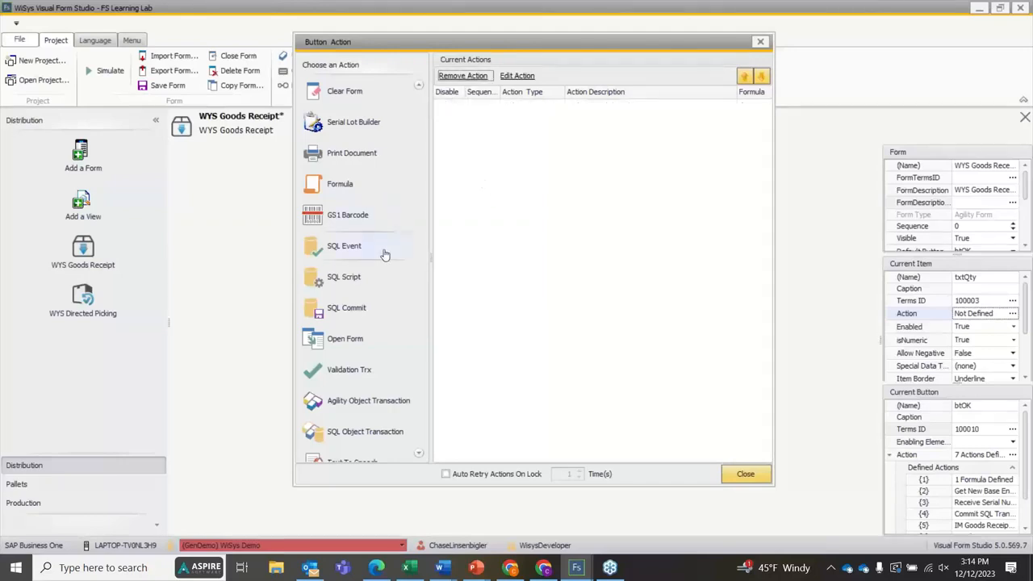
Step: Open the Open Form action setup, filter the form names by "view", and cancel the setup
{"action": "scroll", "coordinate": [366, 305], "scroll_direction": "down", "scroll_amount": 2}
{"action": "left_click", "coordinate": [347, 279]}
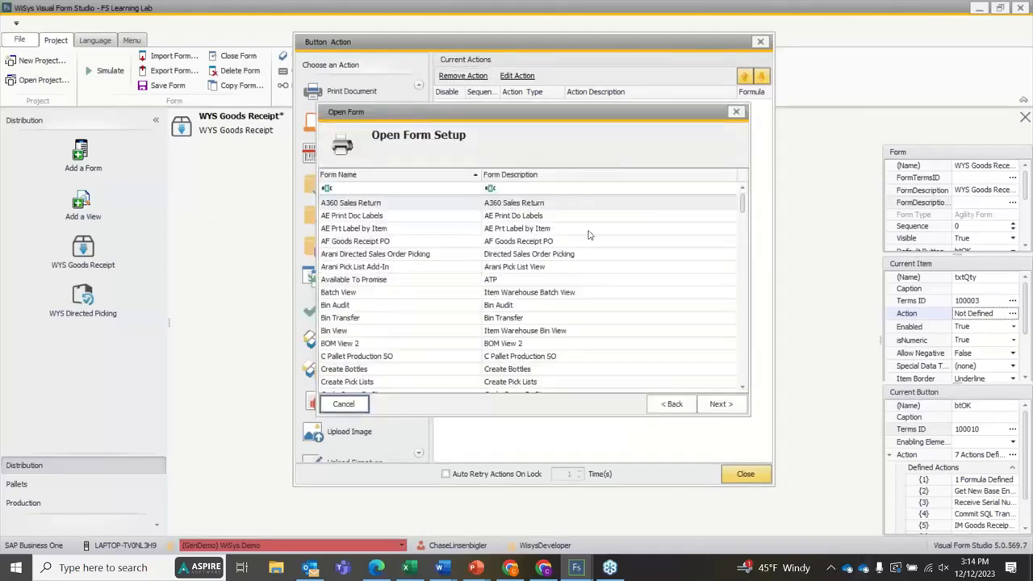
{"action": "left_click", "coordinate": [454, 189]}
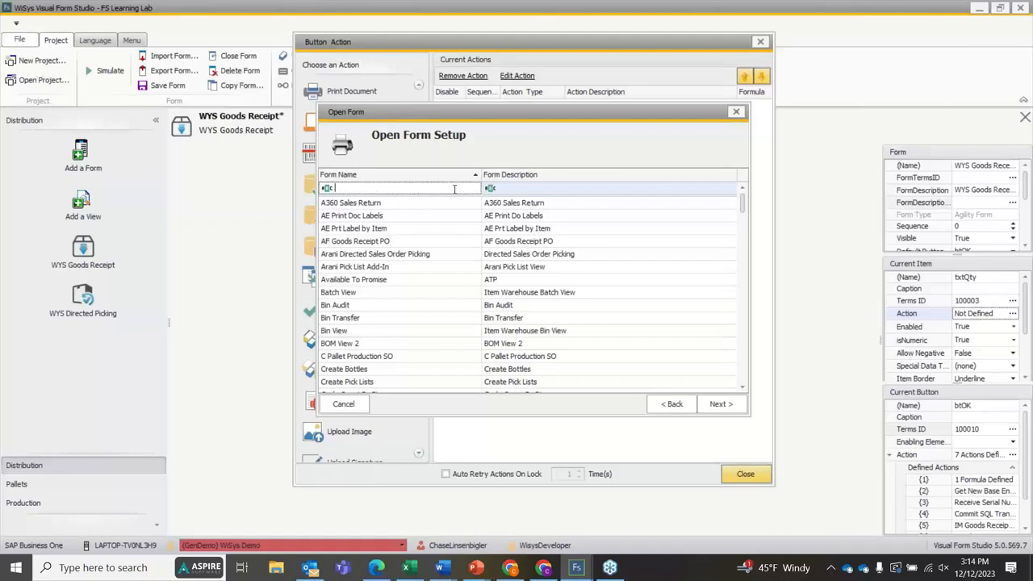
{"action": "type", "text": "view"}
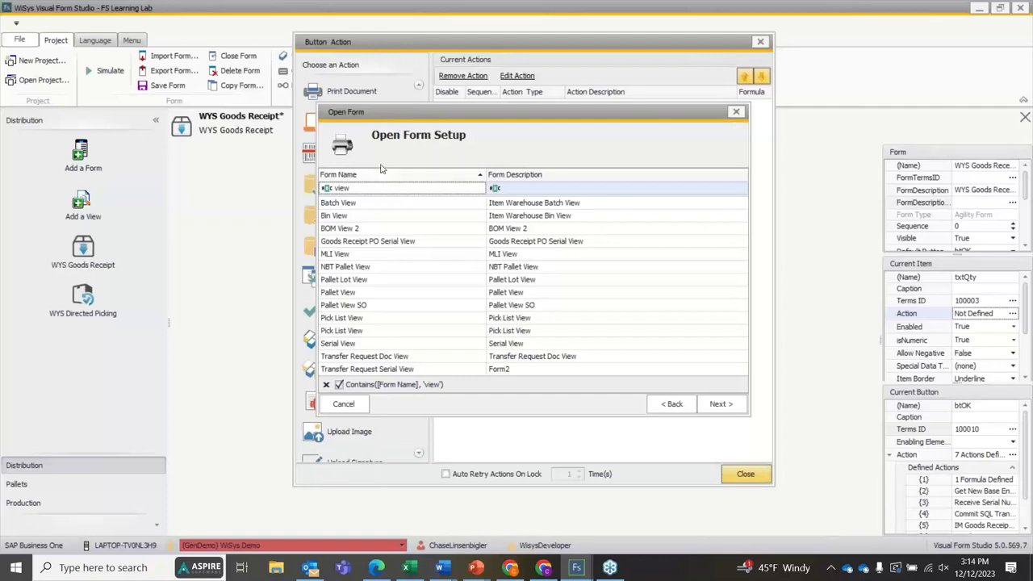
{"action": "left_click", "coordinate": [736, 113]}
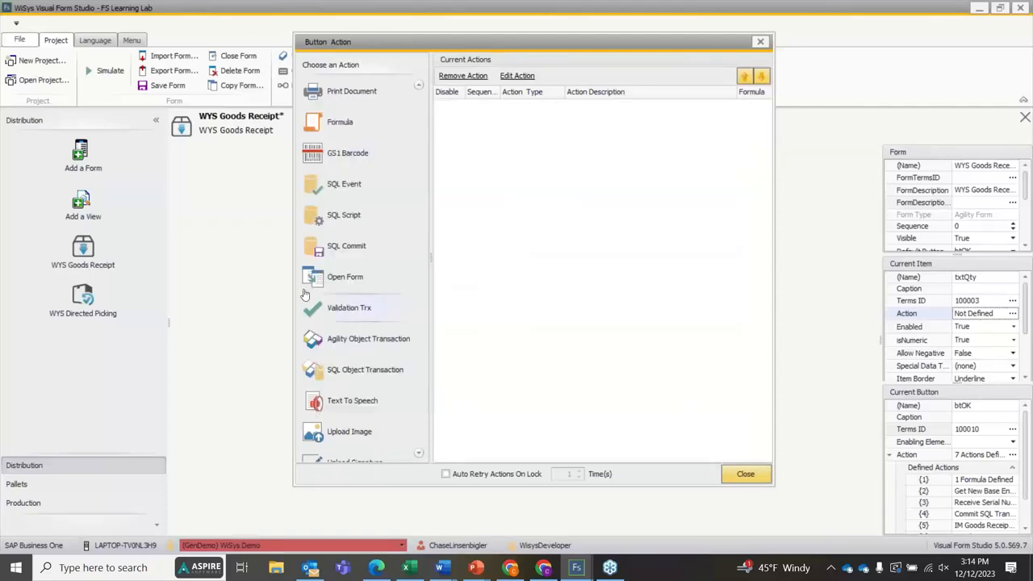
{"action": "scroll", "coordinate": [374, 229], "scroll_direction": "up", "scroll_amount": 3}
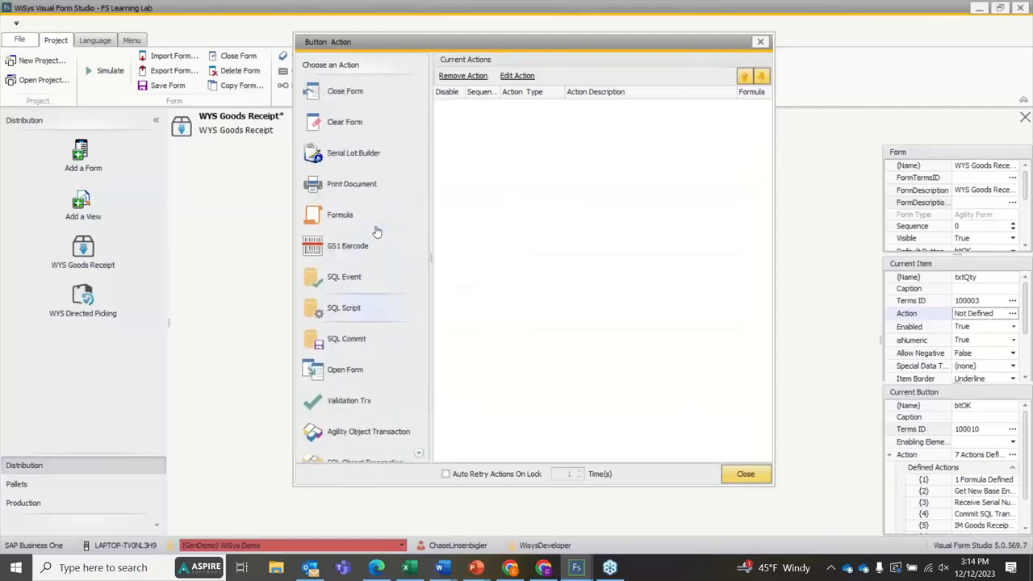
{"action": "left_click", "coordinate": [349, 163]}
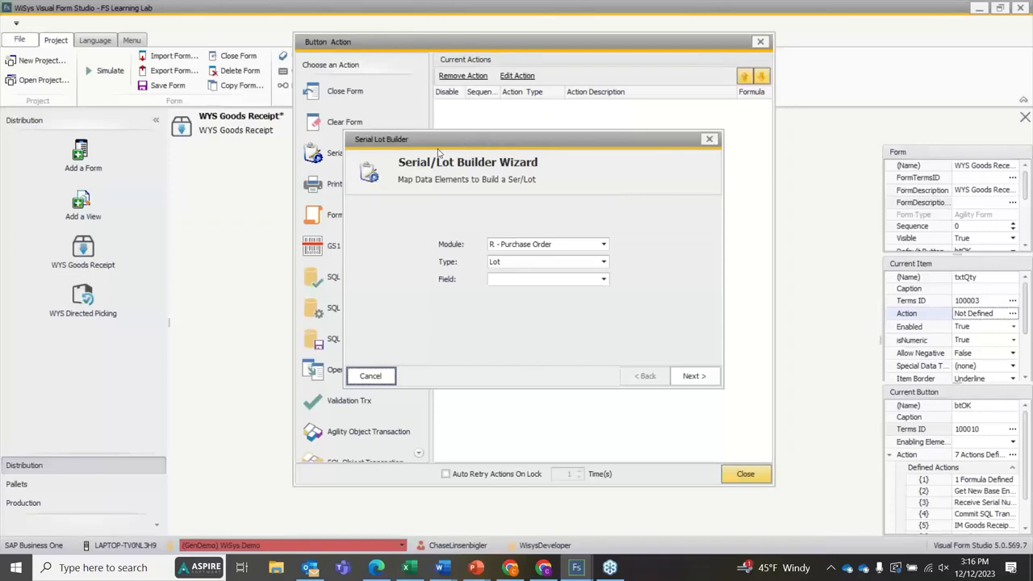
{"action": "left_click_drag", "start_coordinate": [456, 142], "coordinate": [495, 127]}
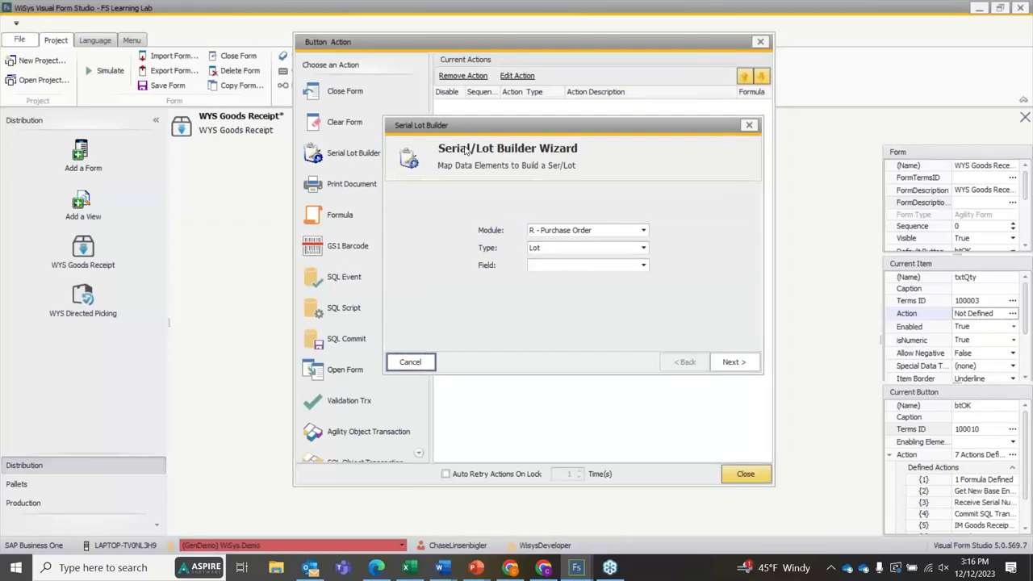
{"action": "left_click", "coordinate": [598, 233]}
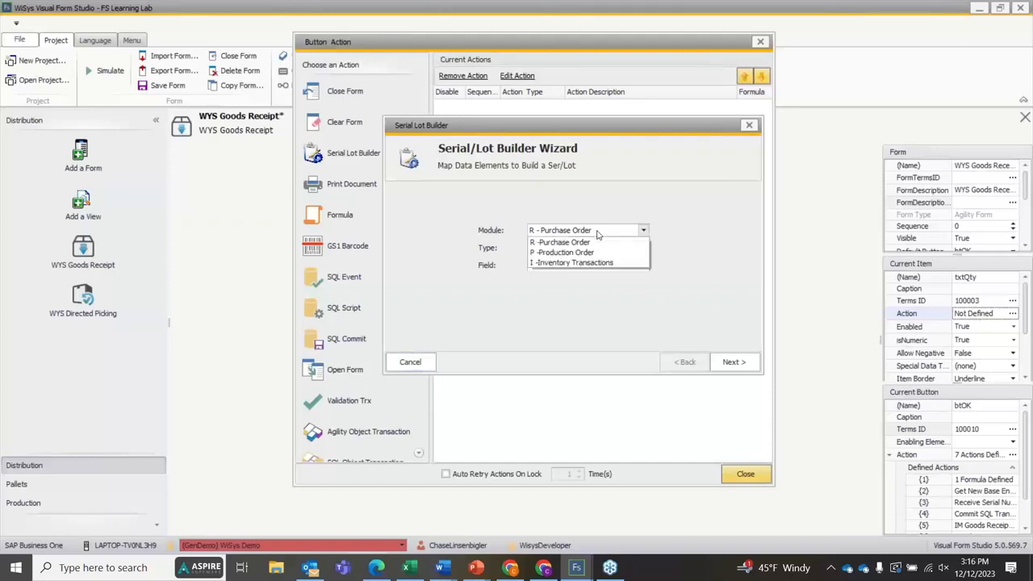
{"action": "left_click", "coordinate": [585, 263]}
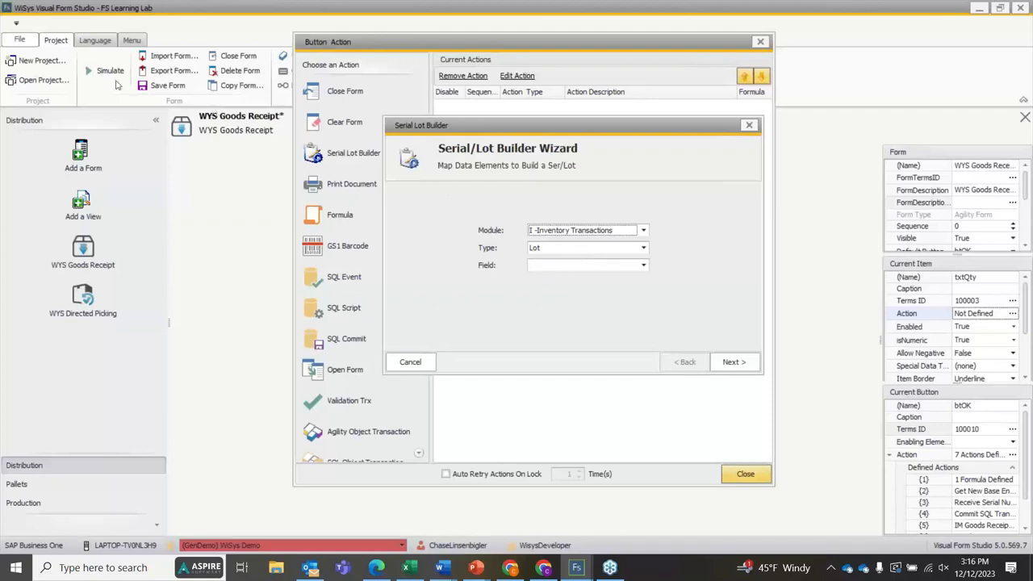
{"action": "left_click", "coordinate": [560, 249]}
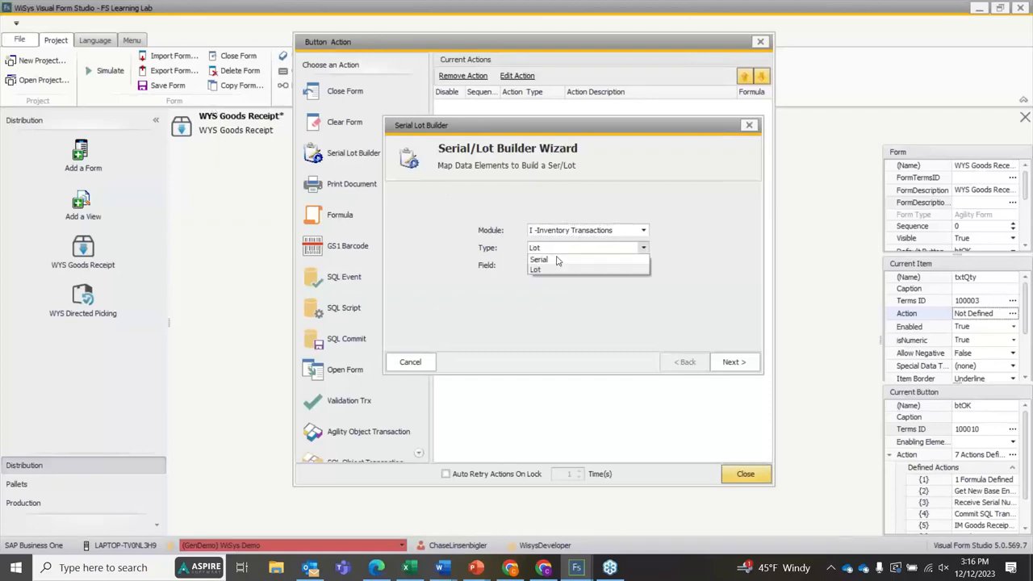
{"action": "left_click", "coordinate": [545, 270]}
{"action": "left_click", "coordinate": [548, 267]}
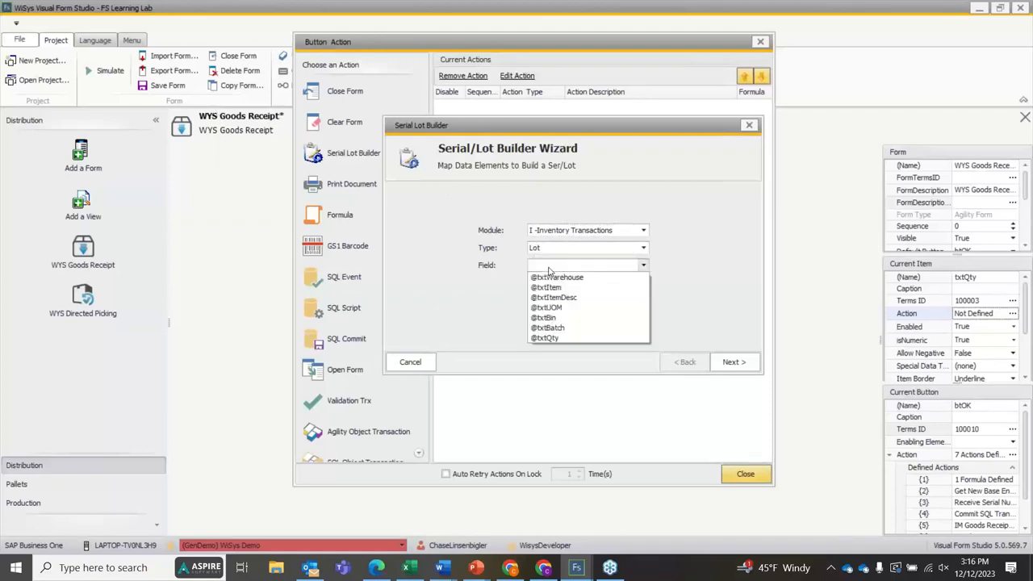
{"action": "left_click", "coordinate": [549, 328]}
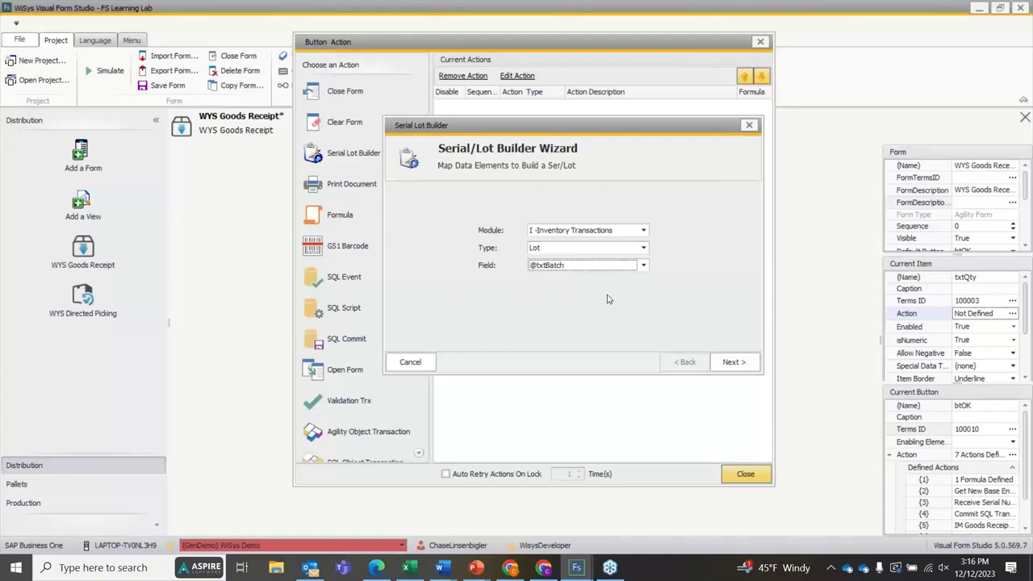
{"action": "left_click", "coordinate": [749, 125]}
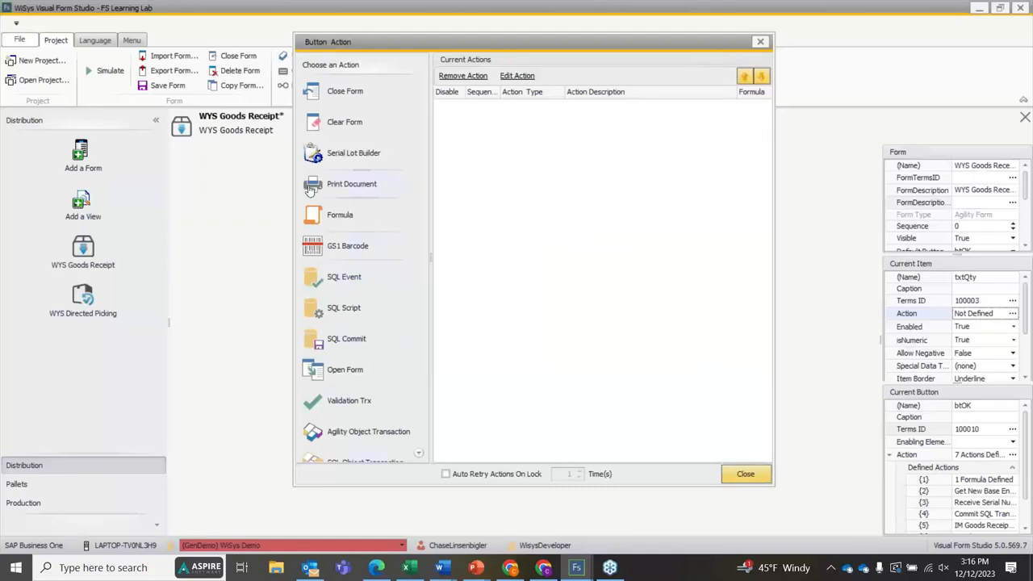
{"action": "left_click", "coordinate": [326, 211]}
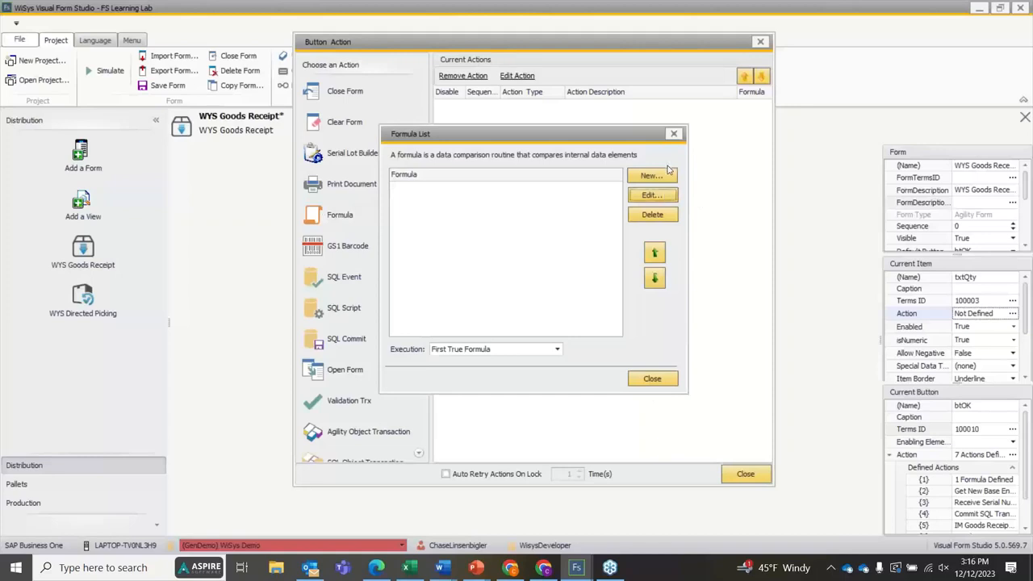
{"action": "left_click", "coordinate": [663, 181]}
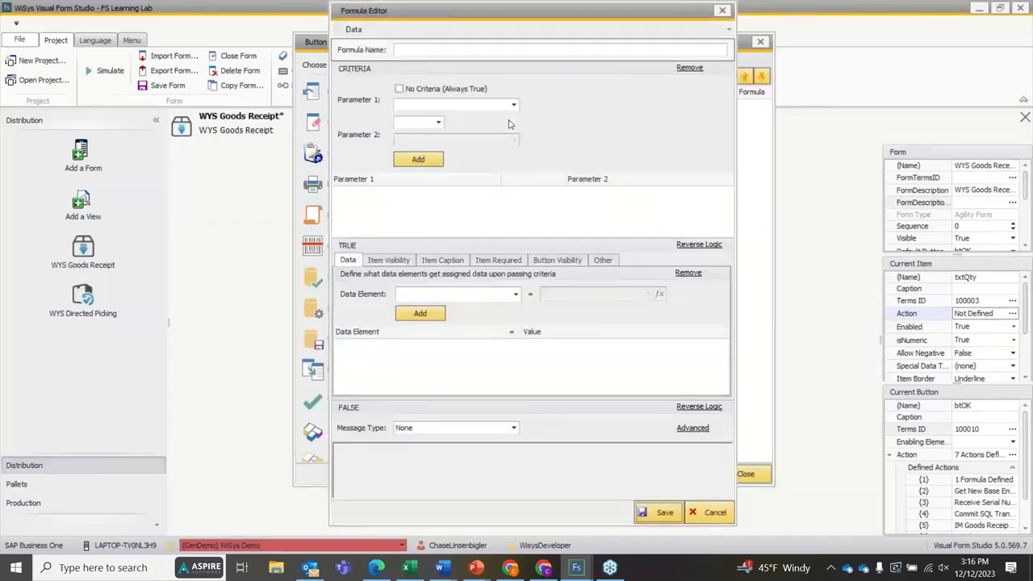
{"action": "left_click", "coordinate": [432, 89]}
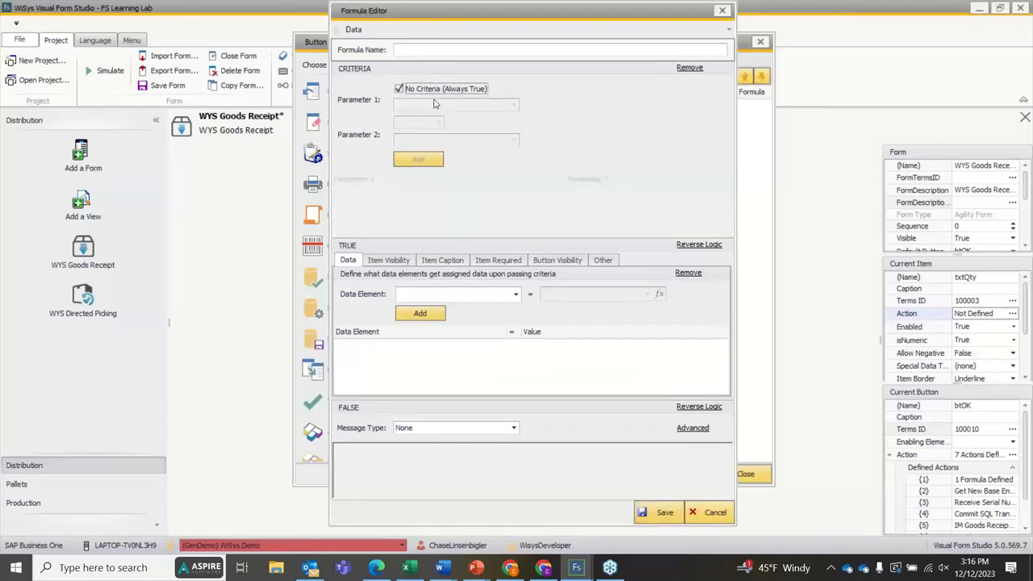
{"action": "left_click", "coordinate": [433, 91]}
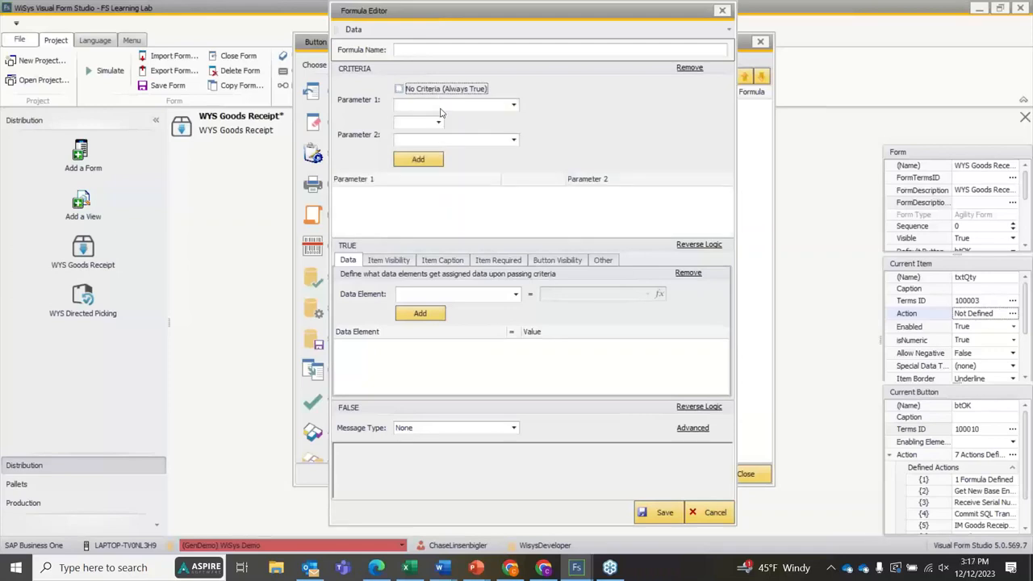
{"action": "left_click", "coordinate": [442, 105]}
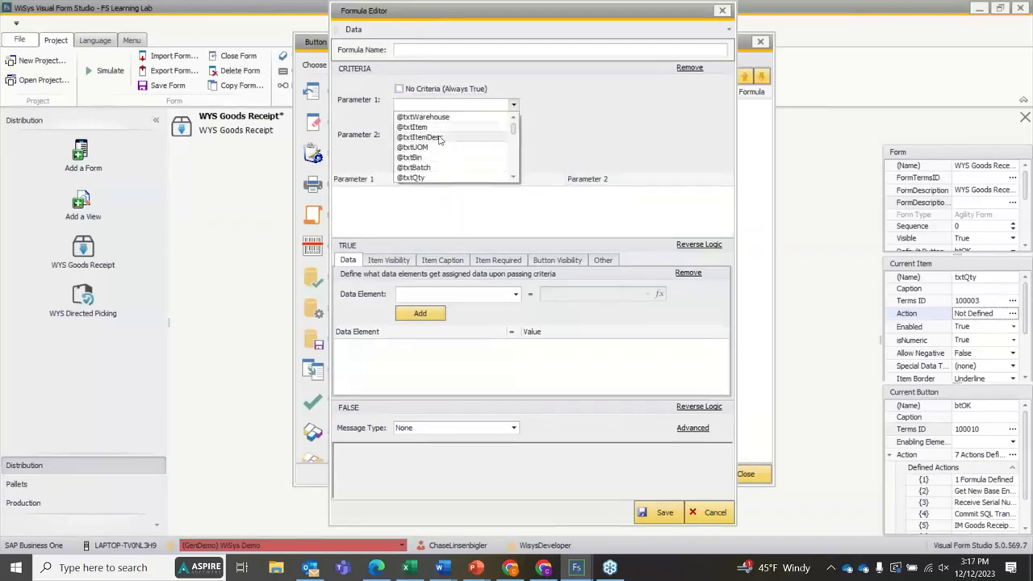
{"action": "left_click", "coordinate": [424, 178]}
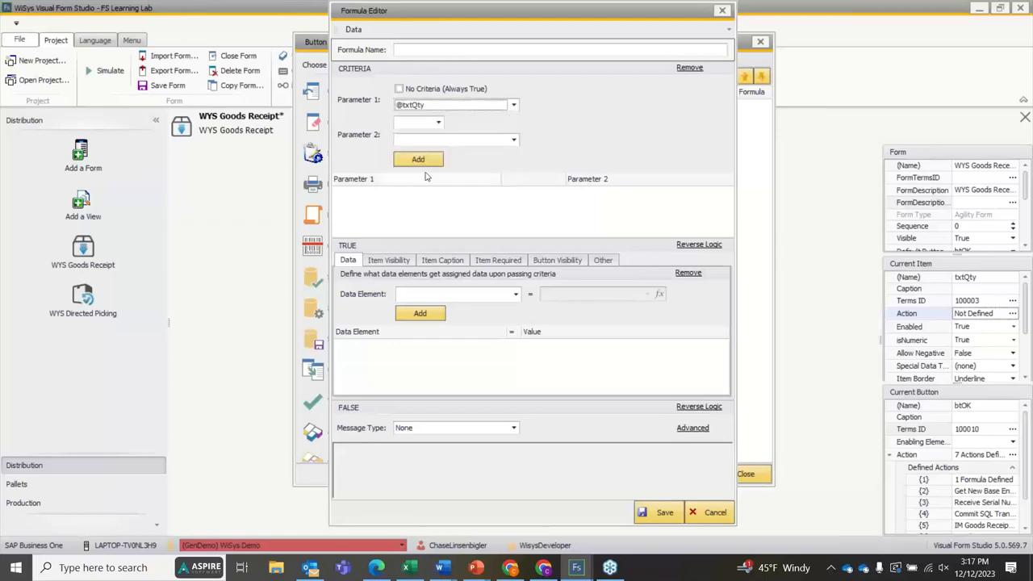
{"action": "left_click", "coordinate": [438, 125]}
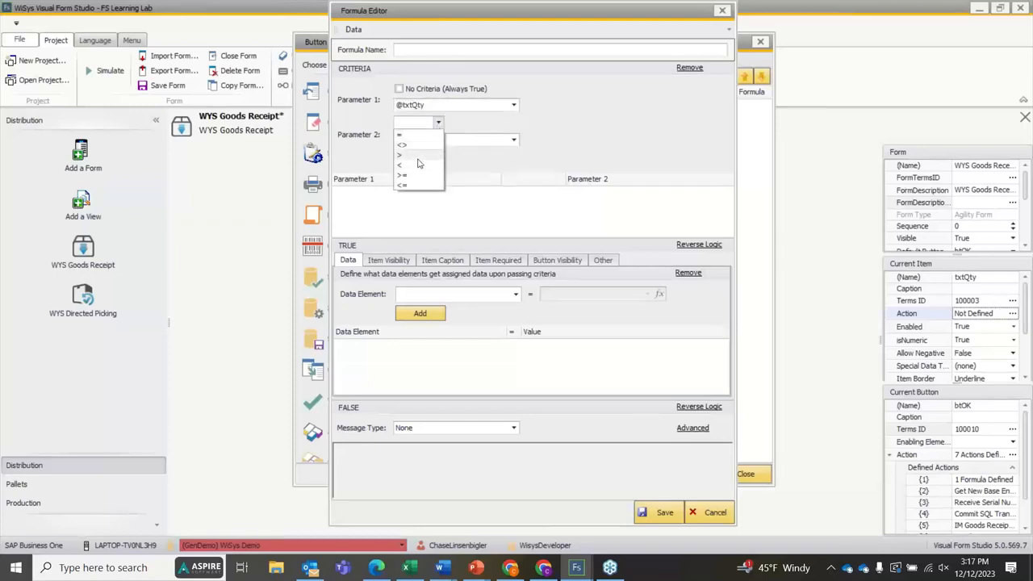
{"action": "left_click", "coordinate": [444, 145]}
{"action": "left_click", "coordinate": [443, 142]}
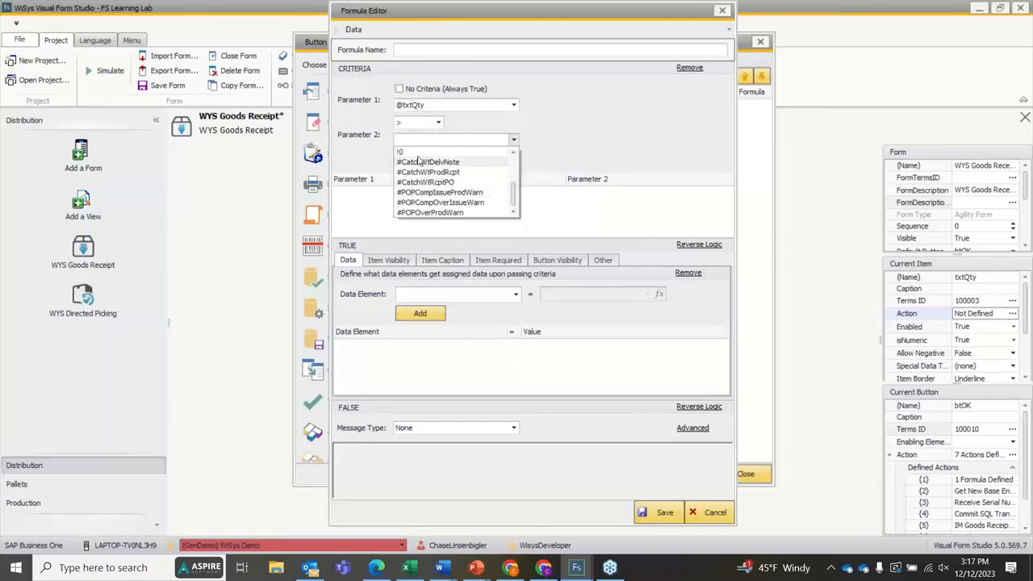
{"action": "left_click", "coordinate": [419, 149]}
{"action": "left_click", "coordinate": [417, 164]}
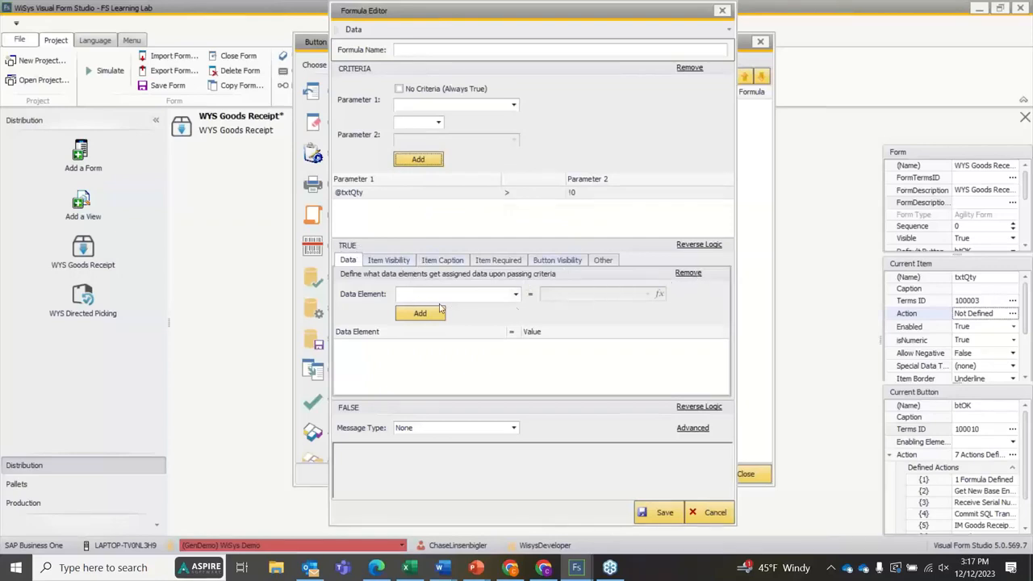
{"action": "left_click", "coordinate": [514, 299]}
{"action": "left_click", "coordinate": [444, 367]}
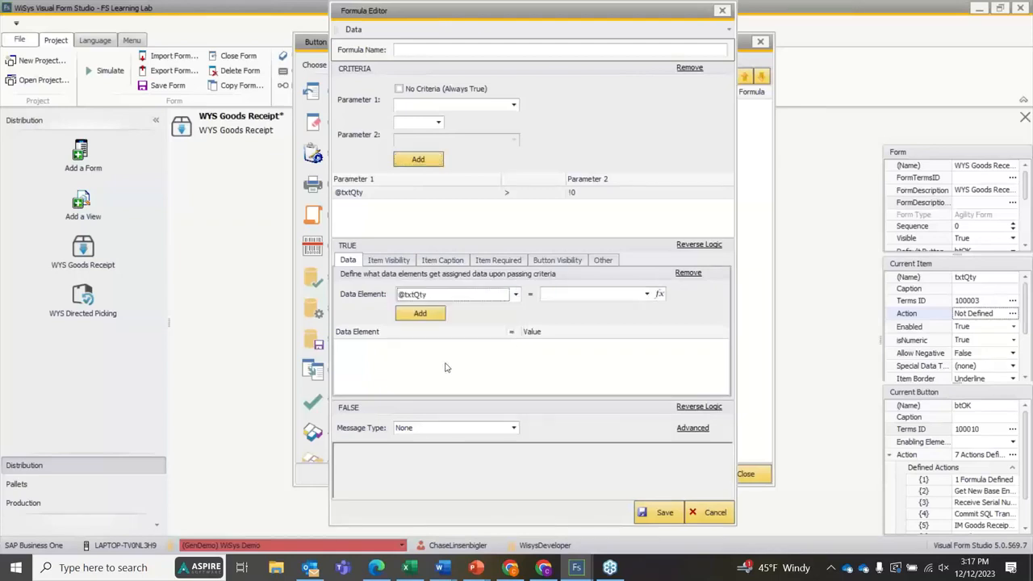
{"action": "left_click", "coordinate": [658, 295]}
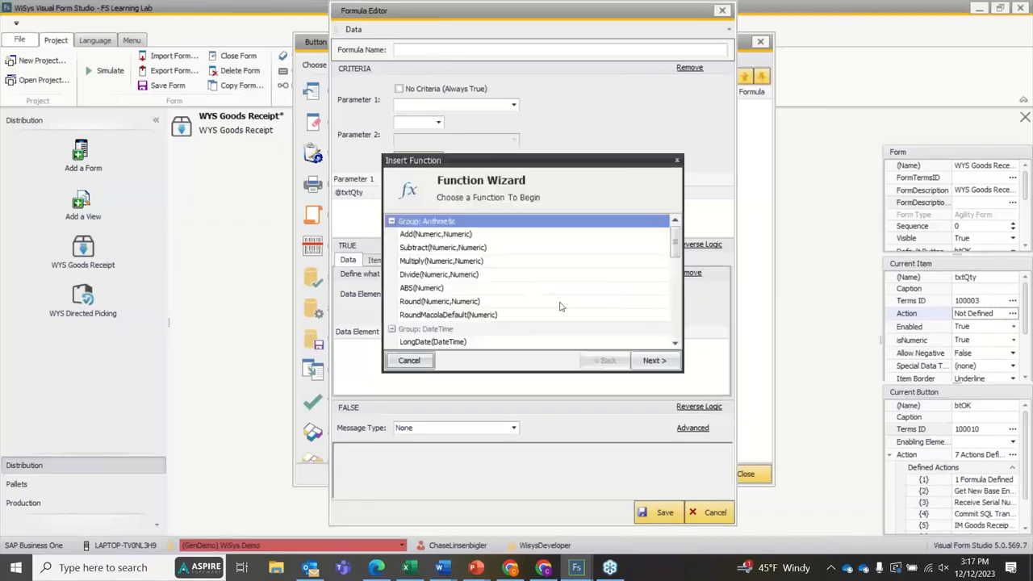
{"action": "double_click", "coordinate": [436, 275]}
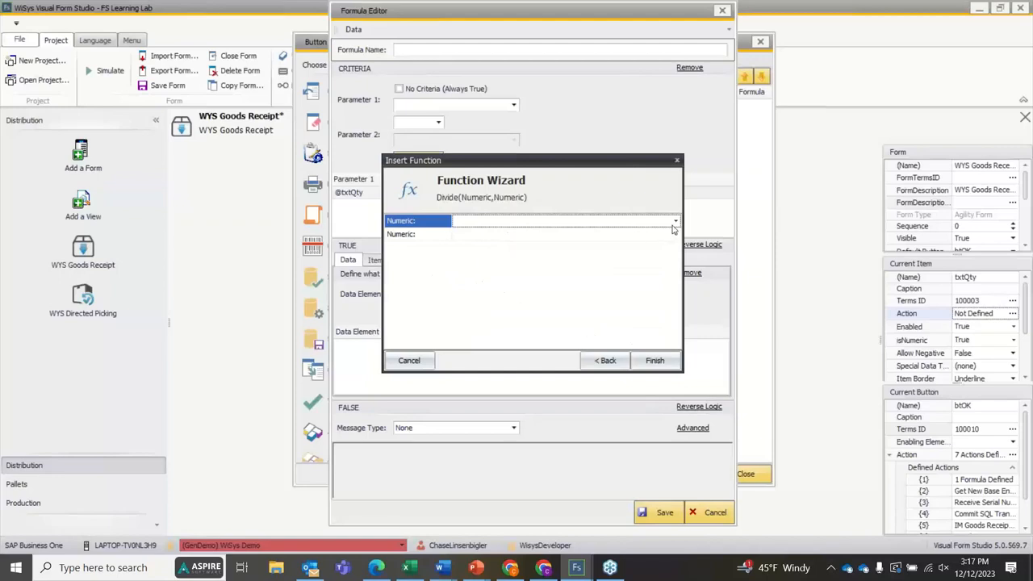
{"action": "left_click", "coordinate": [676, 161]}
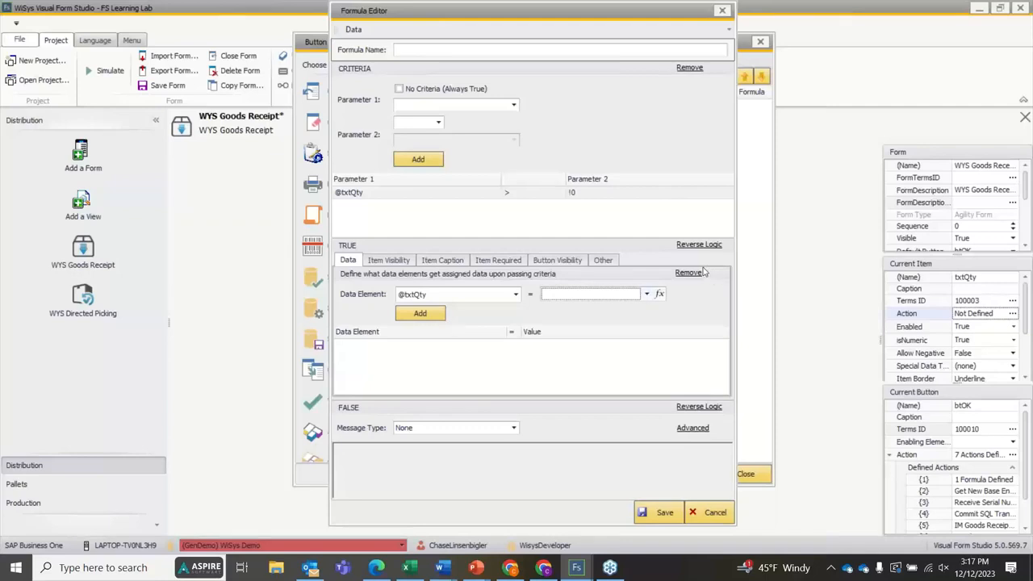
Step: Review the item visibility, item caption, item required and button visibility options for the formula's TRUE outcome
{"action": "left_click", "coordinate": [388, 260]}
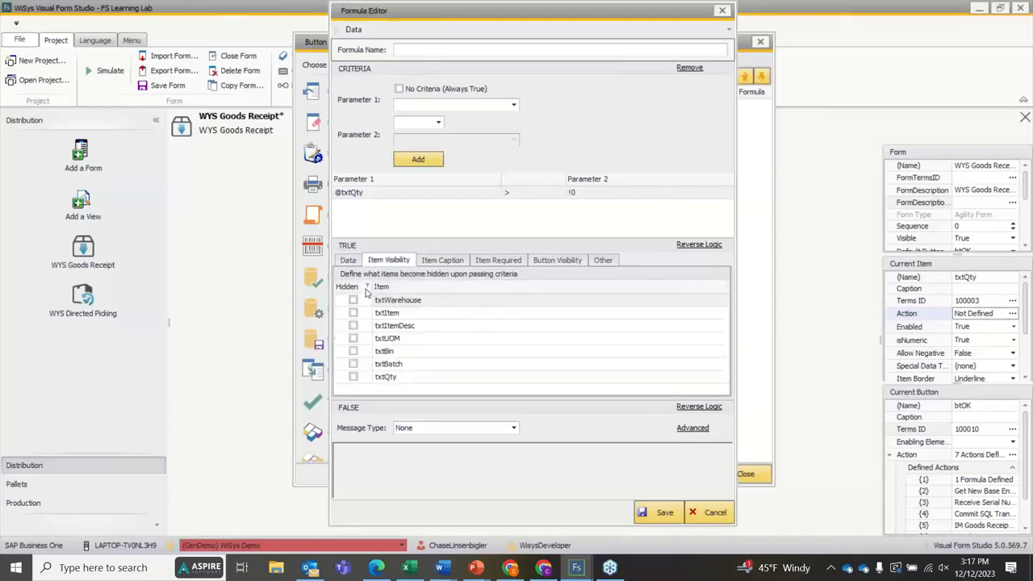
{"action": "left_click", "coordinate": [397, 366]}
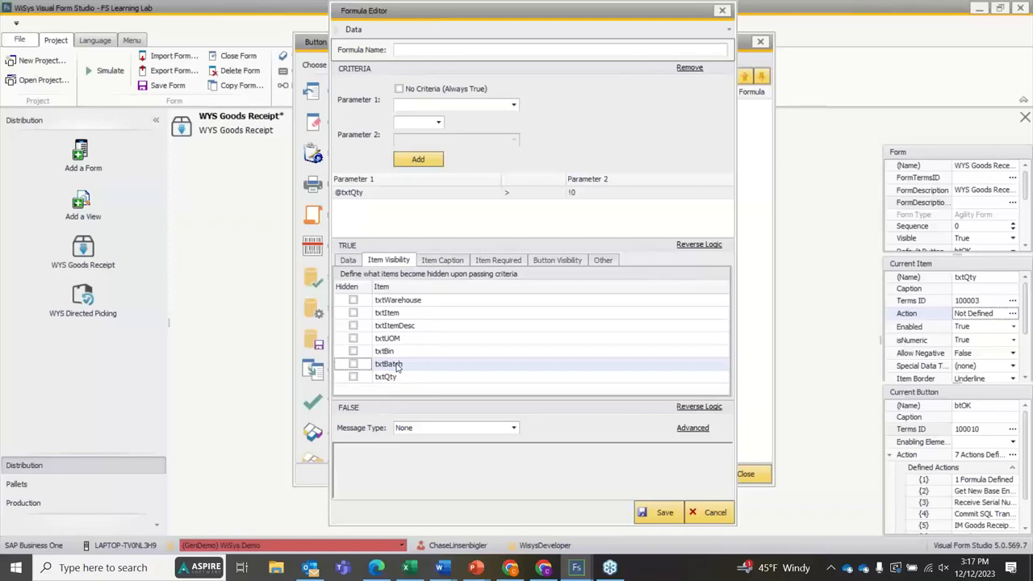
{"action": "left_click", "coordinate": [437, 262]}
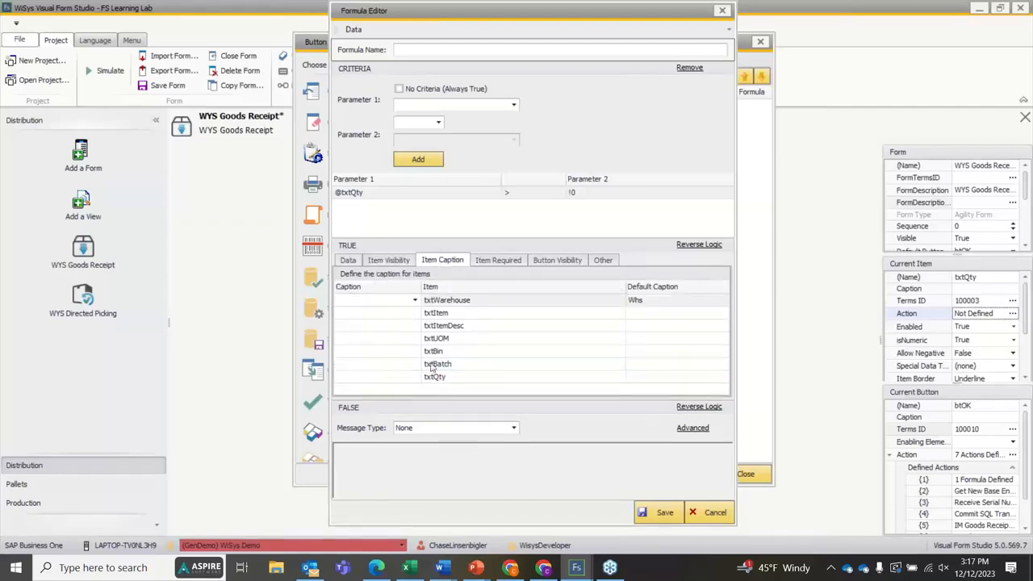
{"action": "left_click", "coordinate": [492, 262]}
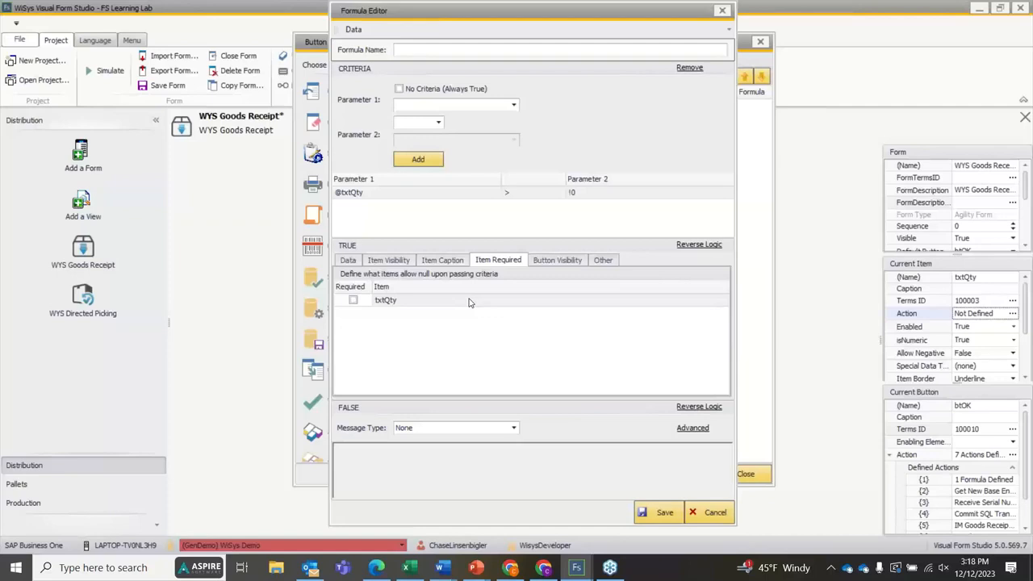
{"action": "left_click", "coordinate": [579, 258]}
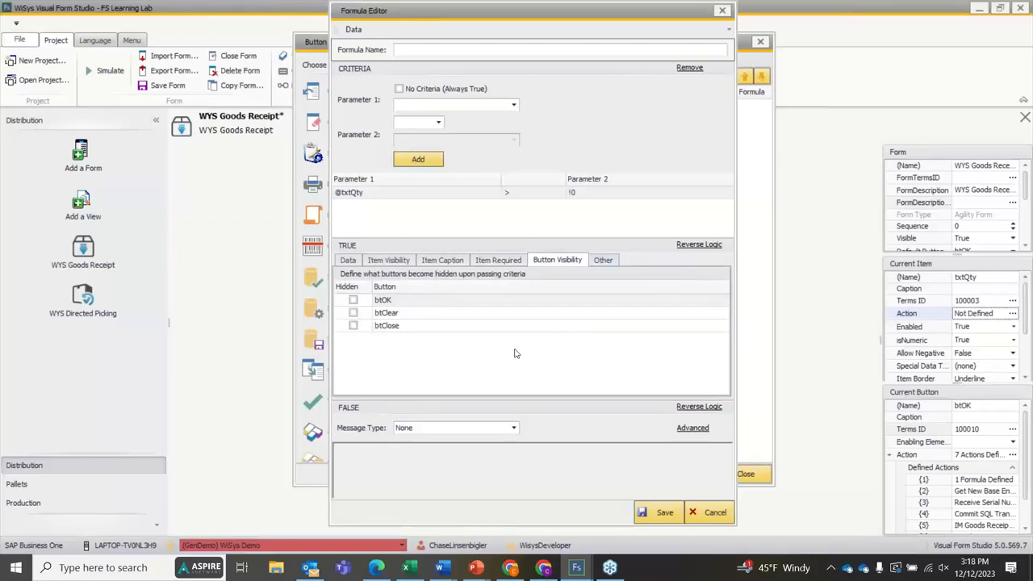
Step: Set the formula's message type to Hard with the logic reversed, and reverse the logic back so the message belongs to FALSE
{"action": "left_click", "coordinate": [691, 246]}
{"action": "left_click", "coordinate": [606, 260]}
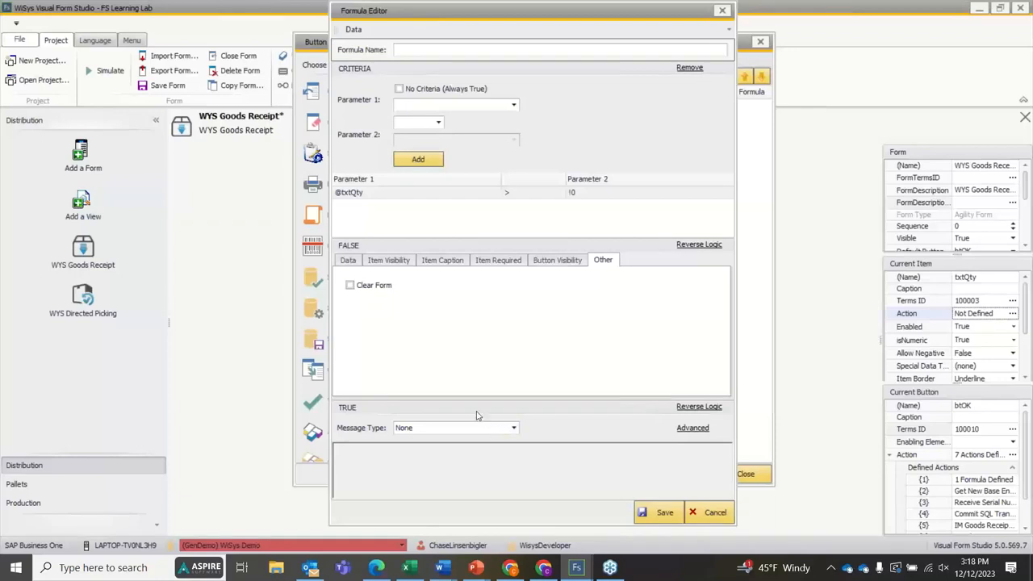
{"action": "left_click", "coordinate": [431, 433]}
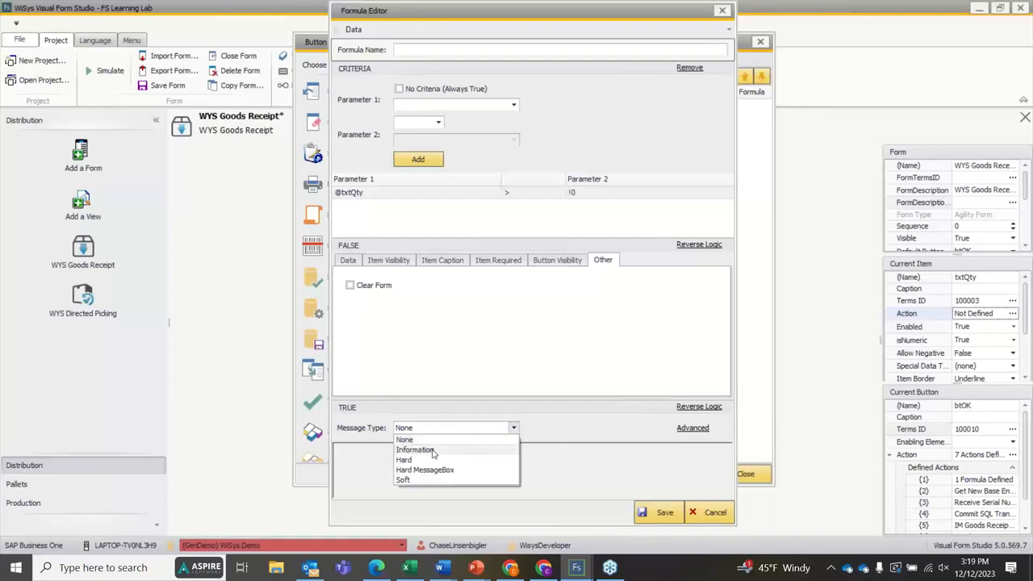
{"action": "left_click", "coordinate": [432, 450]}
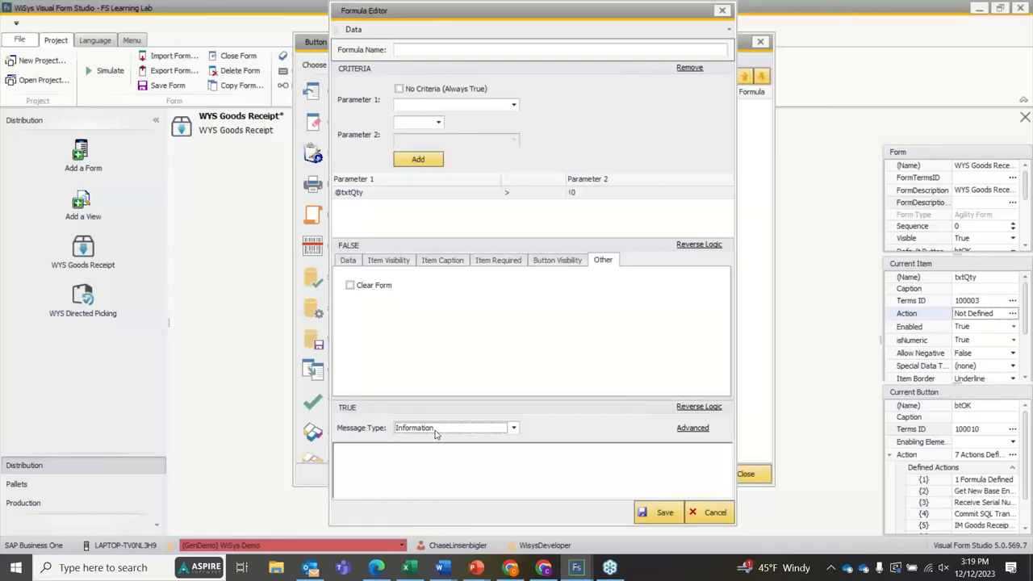
{"action": "left_click", "coordinate": [435, 434]}
{"action": "left_click", "coordinate": [434, 453]}
{"action": "left_click", "coordinate": [690, 250]}
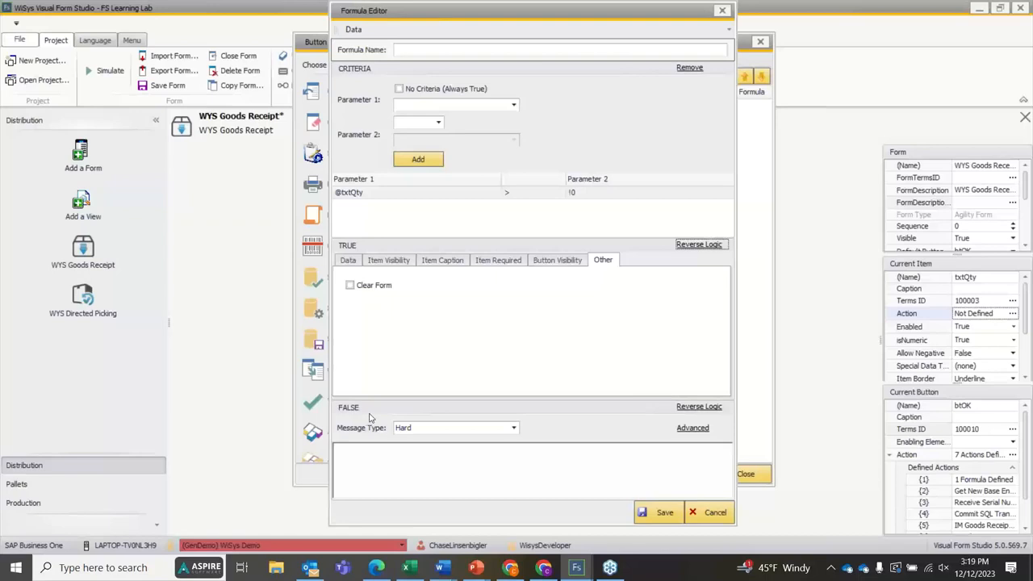
Step: Try the Hard MessageBox and Soft message types for the formula's FALSE outcome, and discard the unsaved formula
{"action": "left_click", "coordinate": [419, 429]}
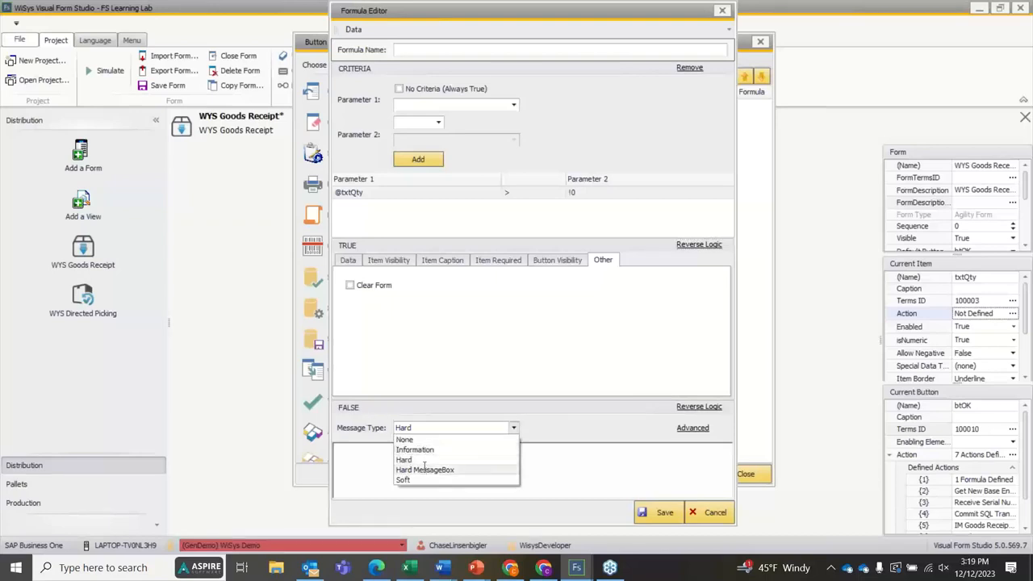
{"action": "left_click", "coordinate": [426, 469]}
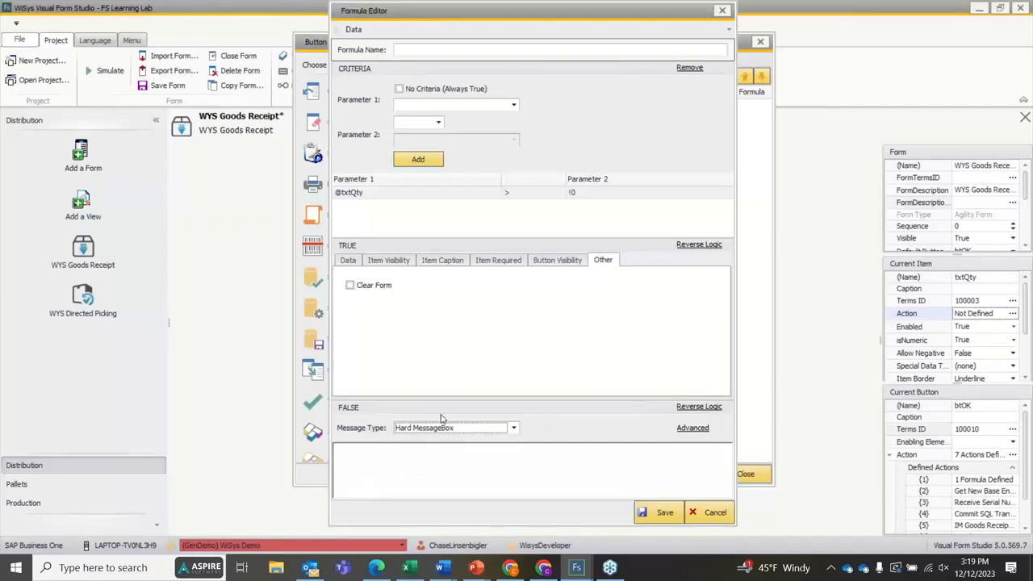
{"action": "left_click", "coordinate": [443, 428]}
{"action": "left_click", "coordinate": [442, 479]}
{"action": "left_click", "coordinate": [722, 10]}
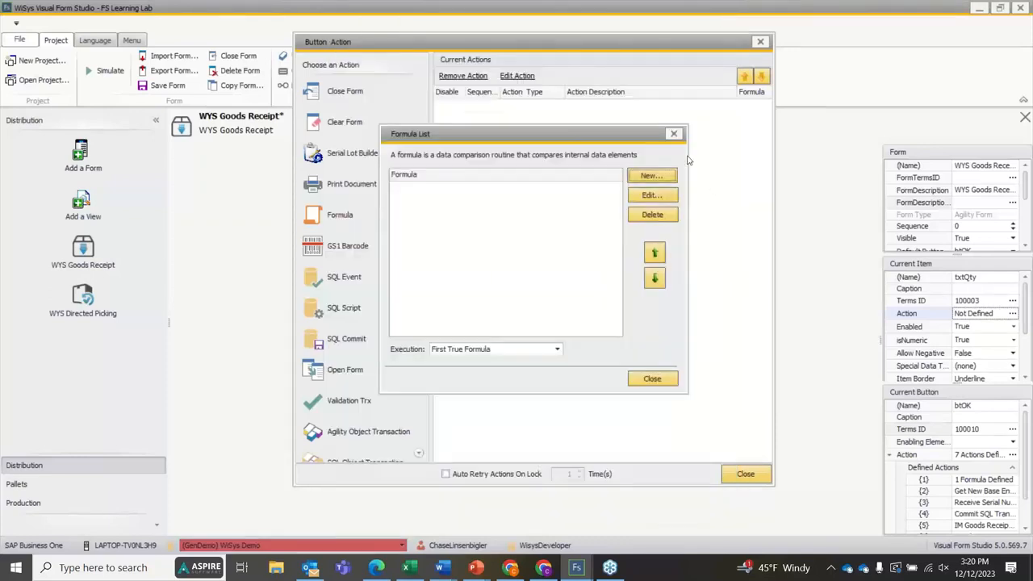
{"action": "left_click", "coordinate": [672, 134]}
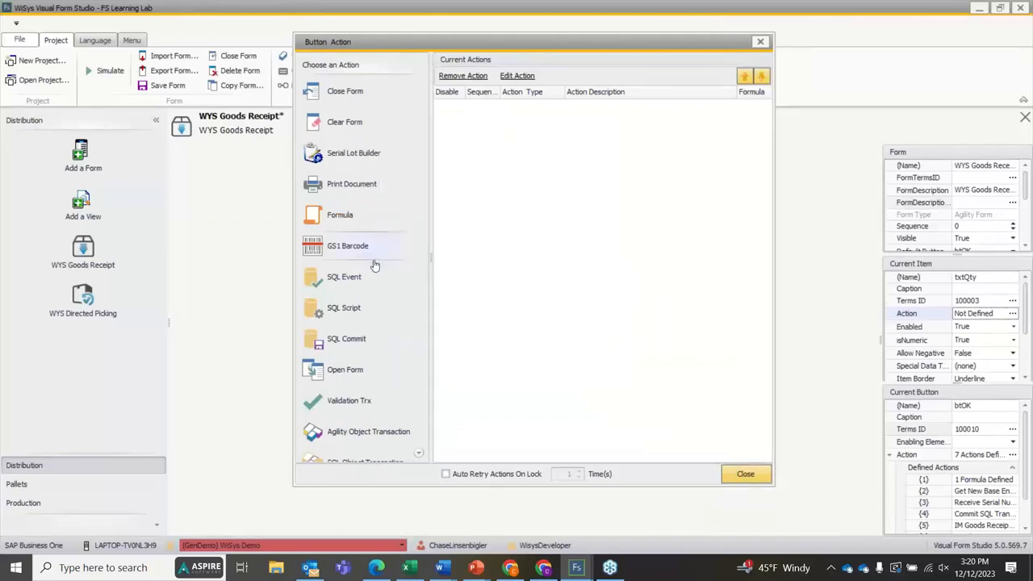
Step: Review the Batch and Bin validation methods, including InboundValidateBin, offered by the Validation Trx action
{"action": "left_click", "coordinate": [355, 411]}
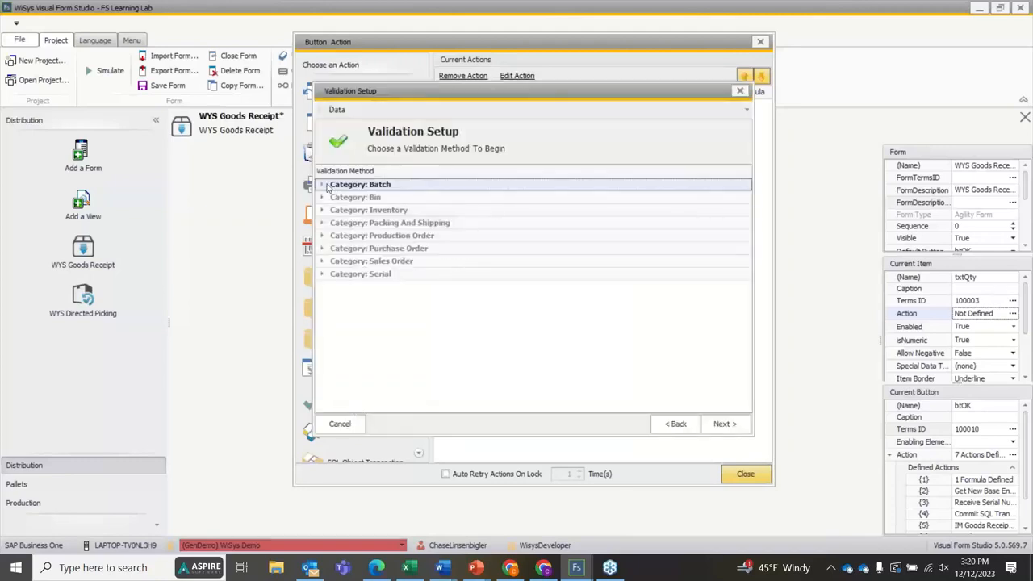
{"action": "left_click", "coordinate": [321, 183]}
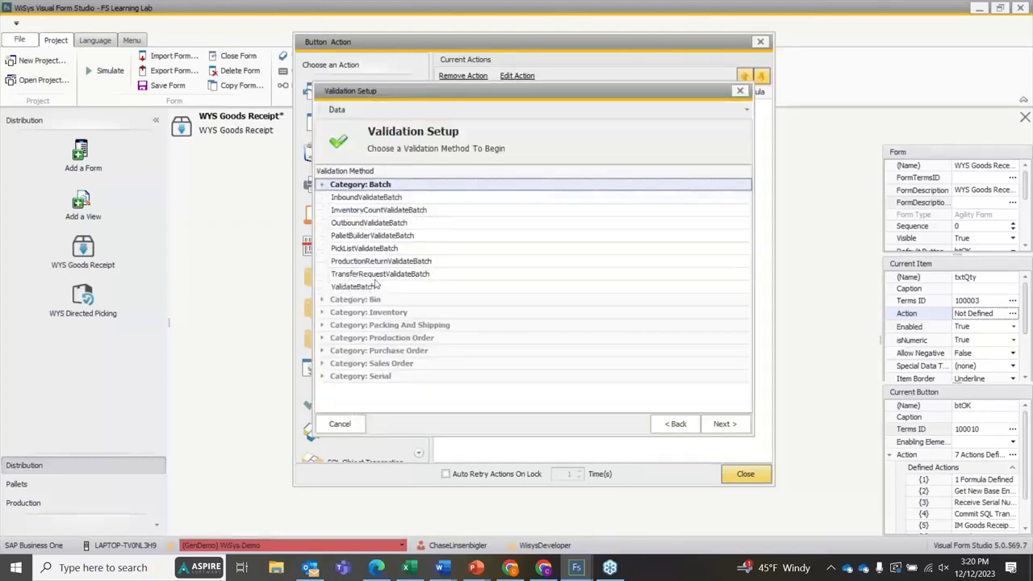
{"action": "left_click", "coordinate": [333, 304]}
{"action": "left_click", "coordinate": [322, 300]}
{"action": "scroll", "coordinate": [461, 295], "scroll_direction": "down", "scroll_amount": 2}
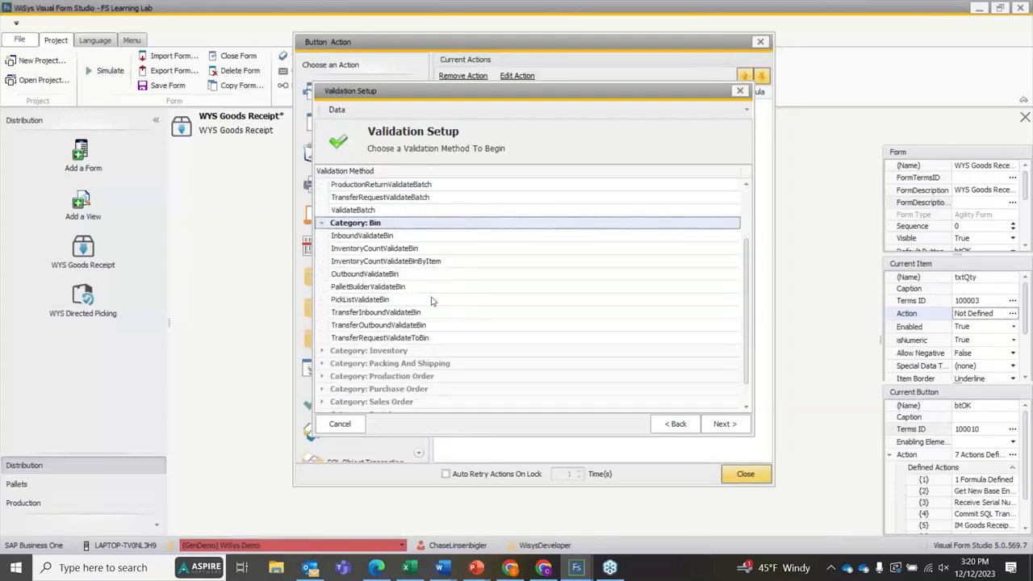
{"action": "left_click", "coordinate": [377, 238]}
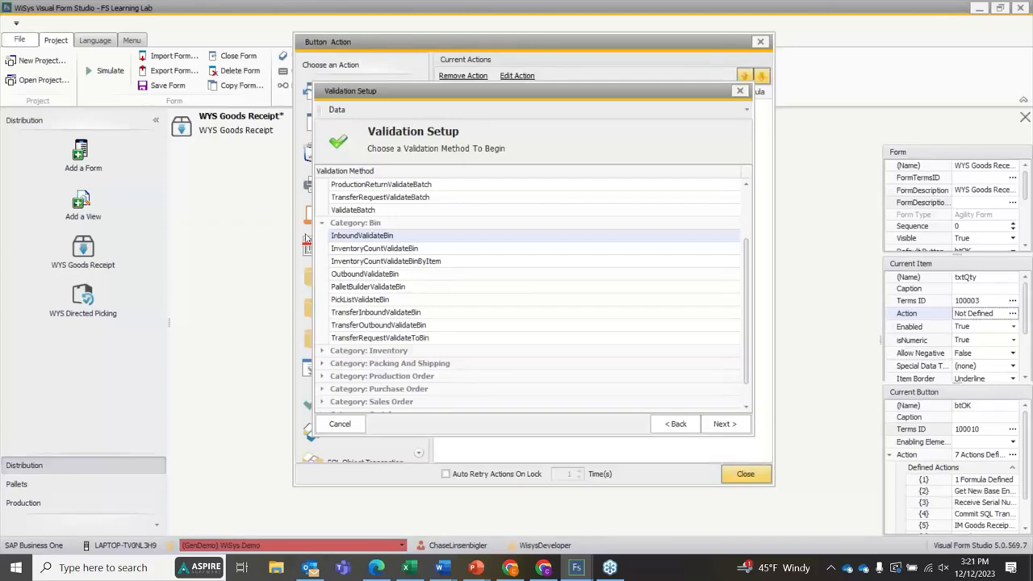
{"action": "left_click", "coordinate": [739, 90]}
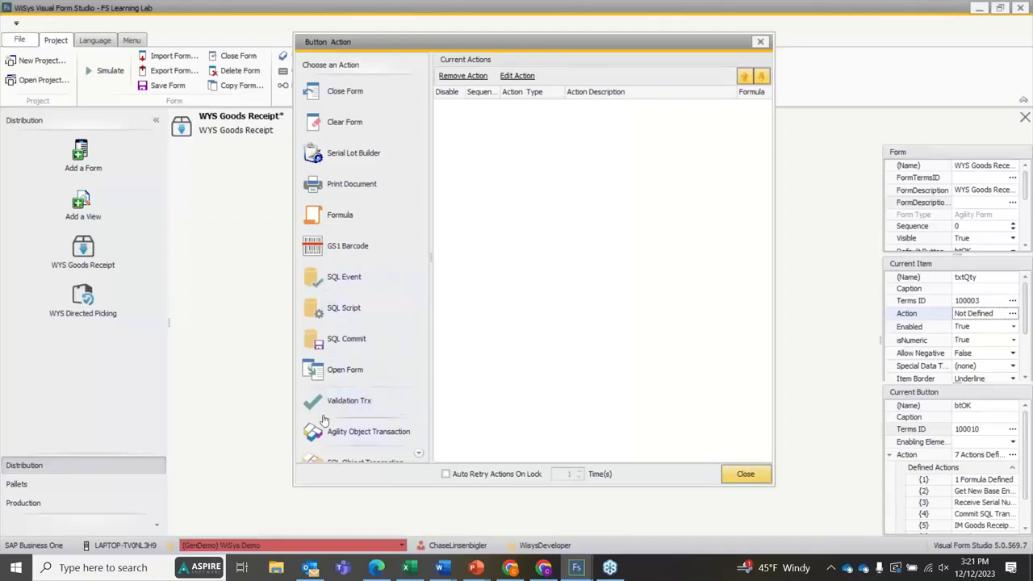
Step: Browse the predefined transaction objects available for an Agility Object Transaction action, through the IM Goods Receipt entries
{"action": "double_click", "coordinate": [317, 290]}
{"action": "scroll", "coordinate": [385, 348], "scroll_direction": "down", "scroll_amount": 2}
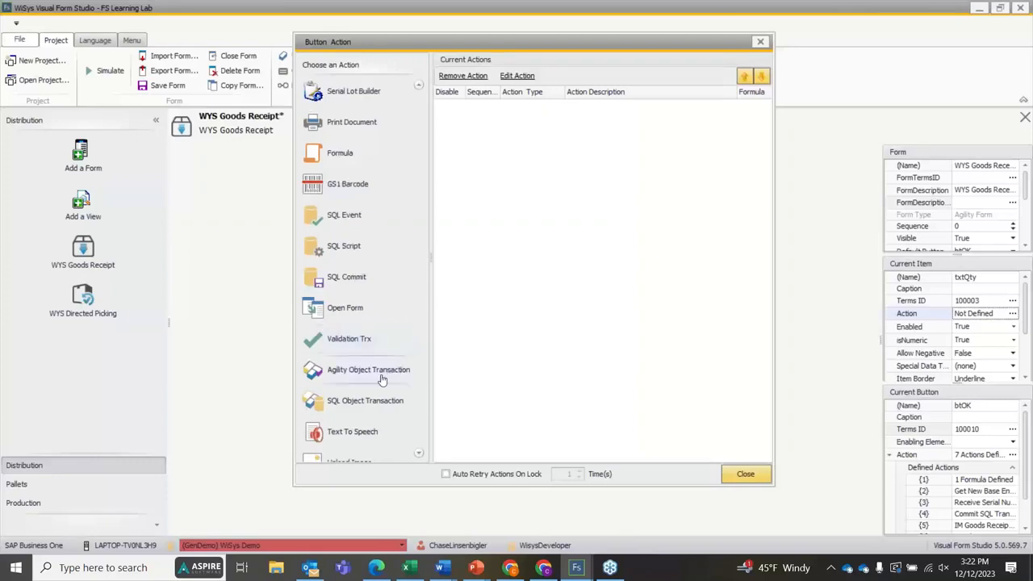
{"action": "double_click", "coordinate": [382, 378]}
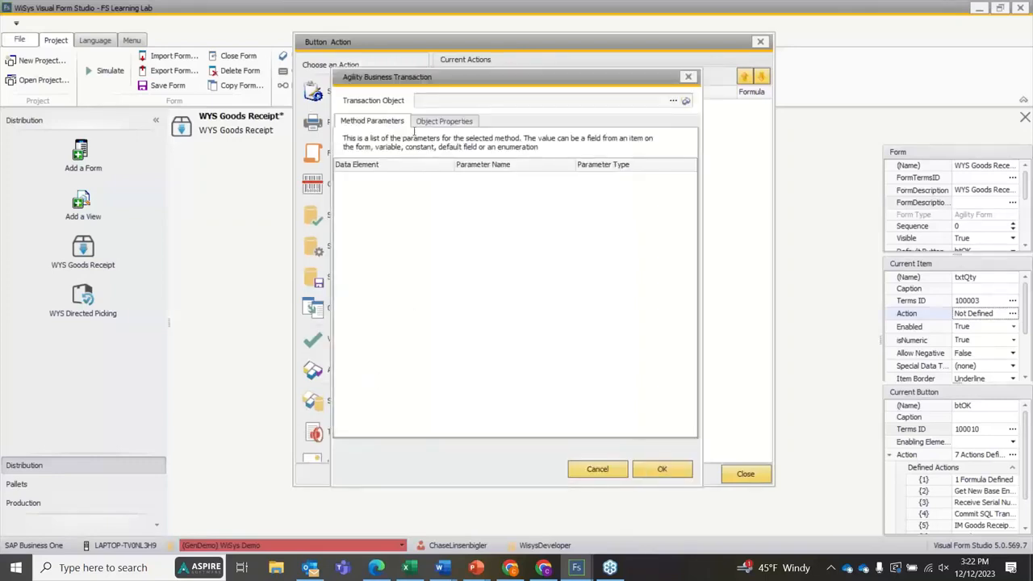
{"action": "left_click", "coordinate": [672, 100]}
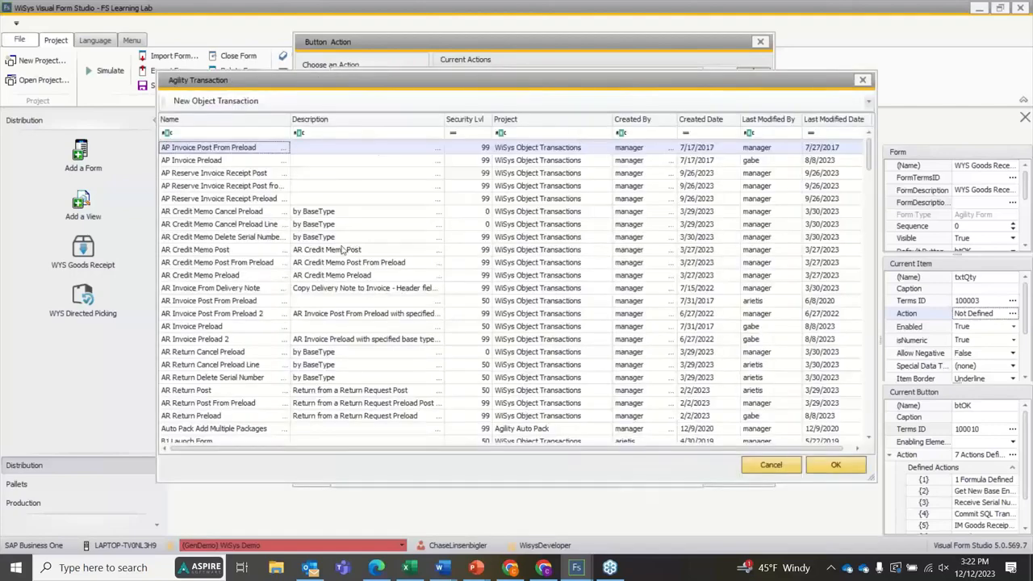
{"action": "scroll", "coordinate": [335, 255], "scroll_direction": "down", "scroll_amount": 15}
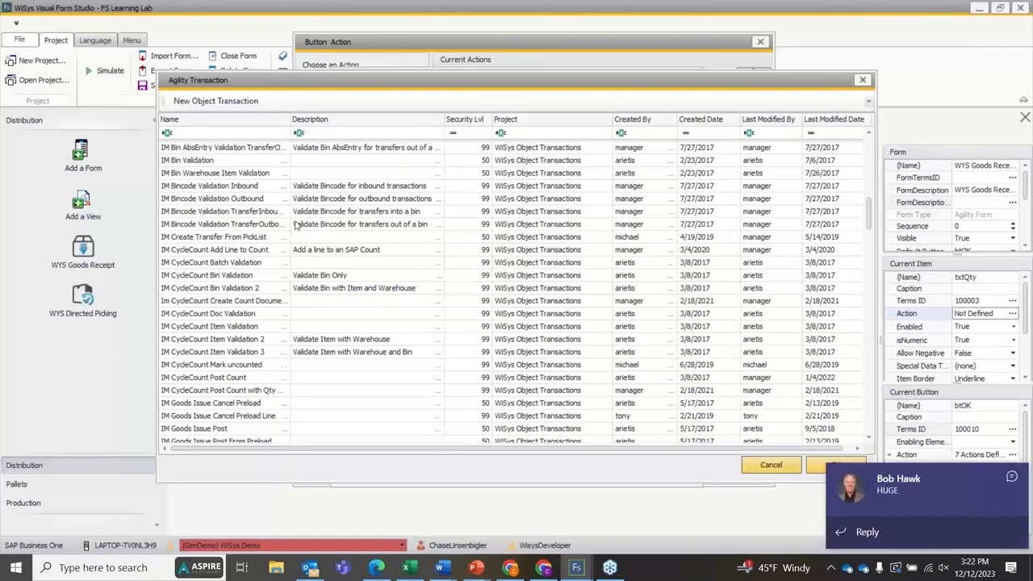
{"action": "scroll", "coordinate": [338, 255], "scroll_direction": "down", "scroll_amount": 2}
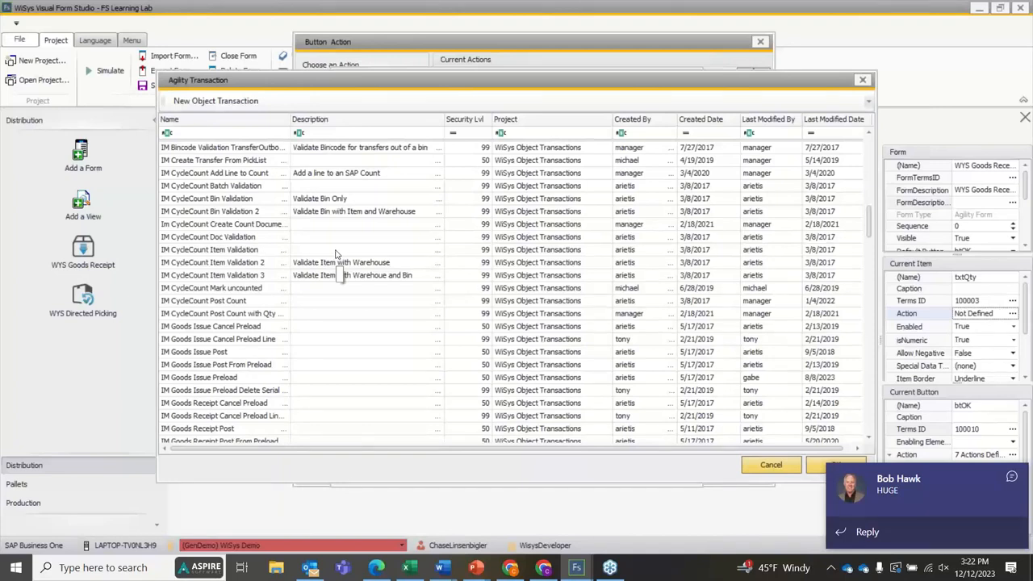
Step: Start a new object transaction definition, look through the DLL files in the WiSys Bin folder, and cancel the transaction action
{"action": "left_click", "coordinate": [224, 101]}
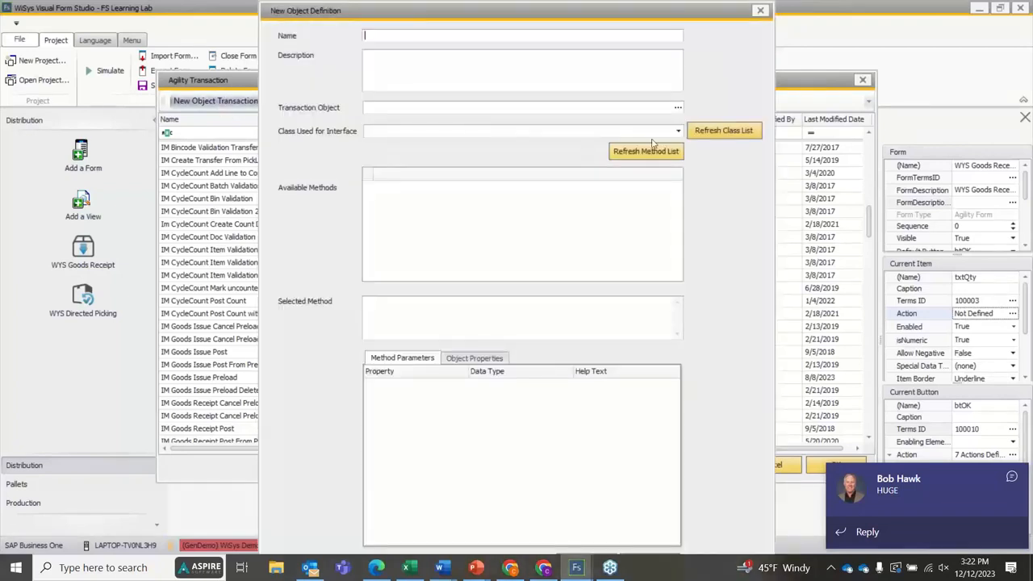
{"action": "left_click", "coordinate": [677, 108]}
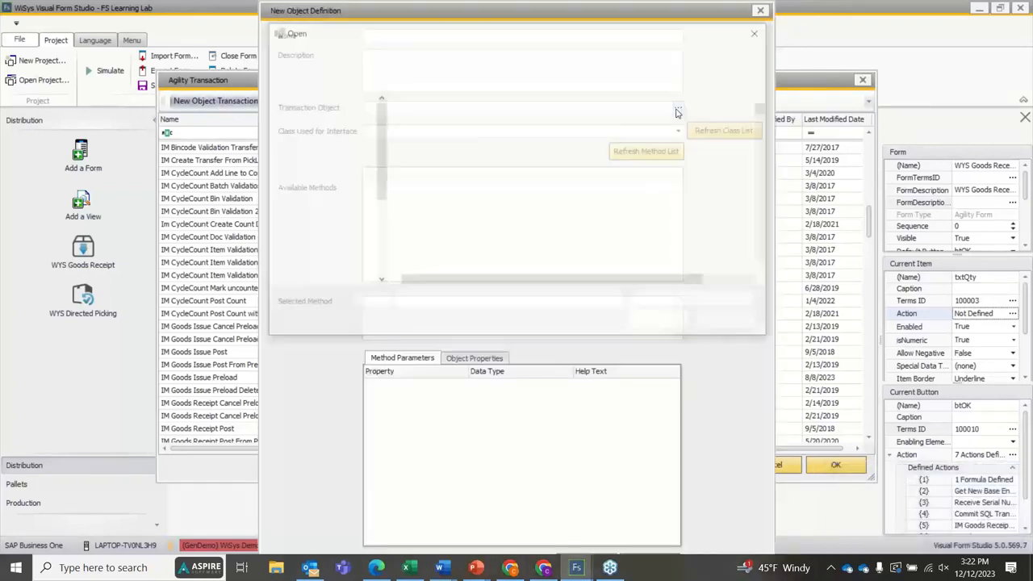
{"action": "scroll", "coordinate": [549, 197], "scroll_direction": "down", "scroll_amount": 2}
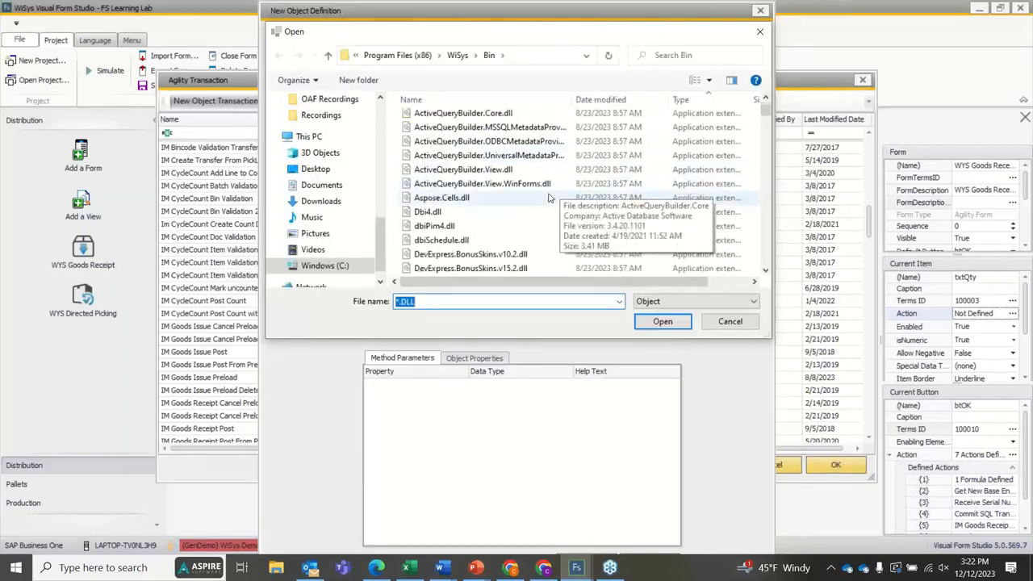
{"action": "scroll", "coordinate": [555, 188], "scroll_direction": "down", "scroll_amount": 1}
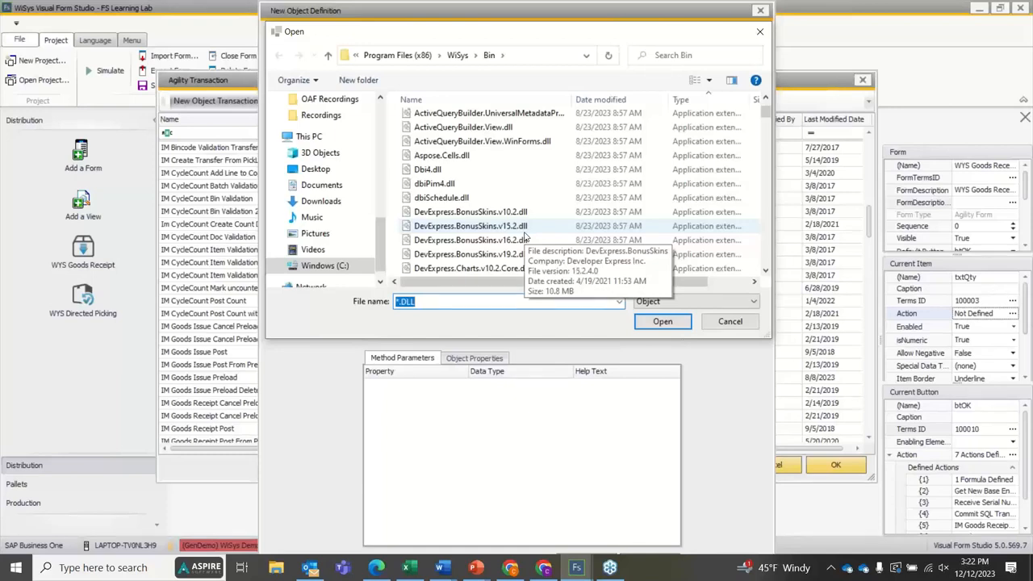
{"action": "scroll", "coordinate": [525, 236], "scroll_direction": "down", "scroll_amount": 3}
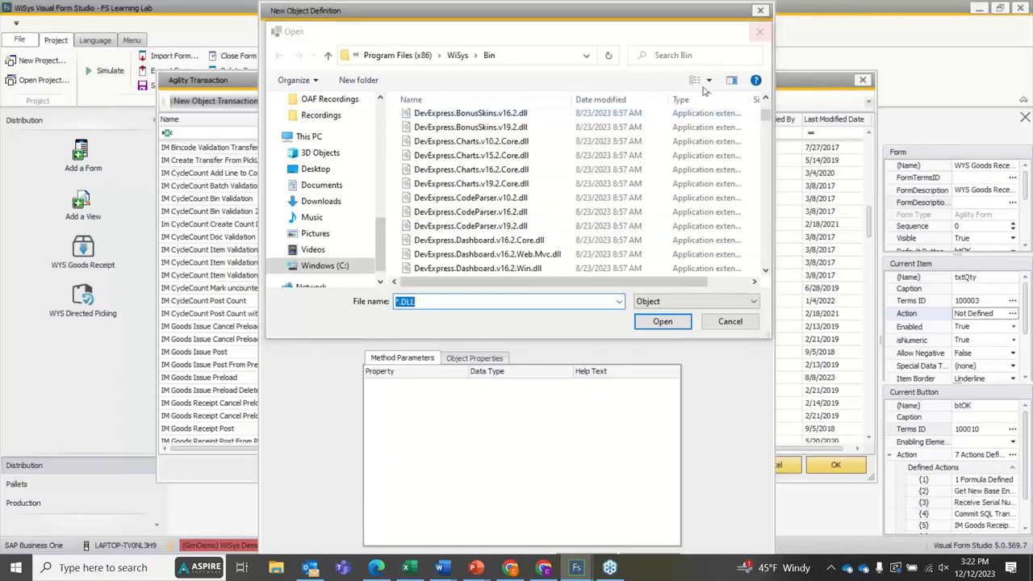
{"action": "left_click", "coordinate": [723, 322]}
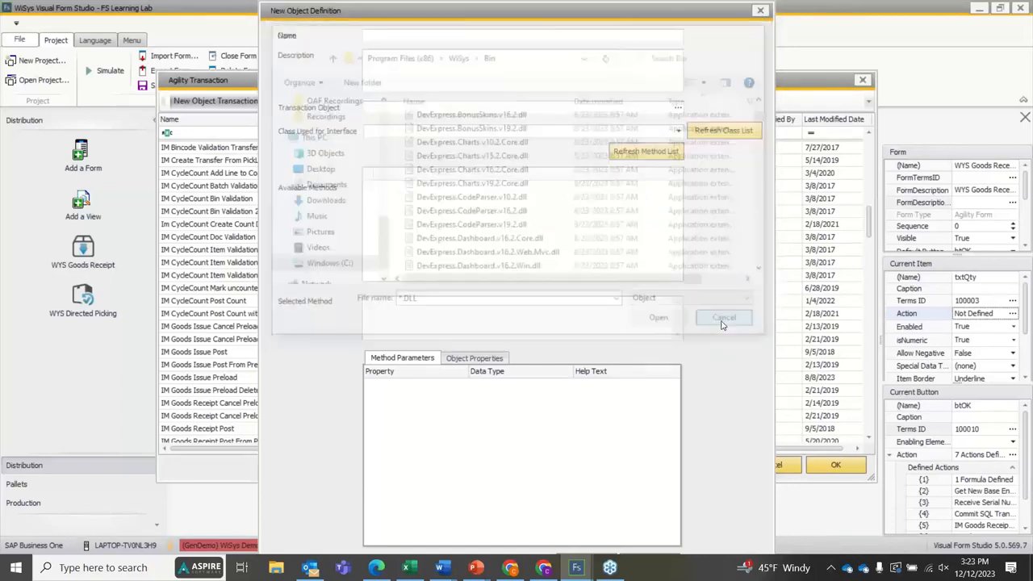
{"action": "left_click", "coordinate": [763, 11]}
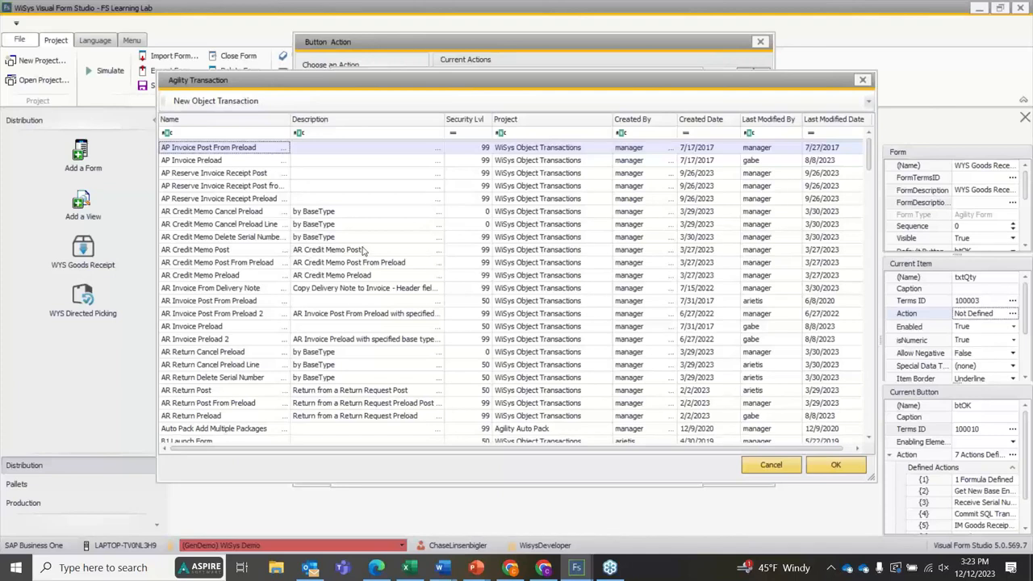
{"action": "left_click", "coordinate": [863, 81]}
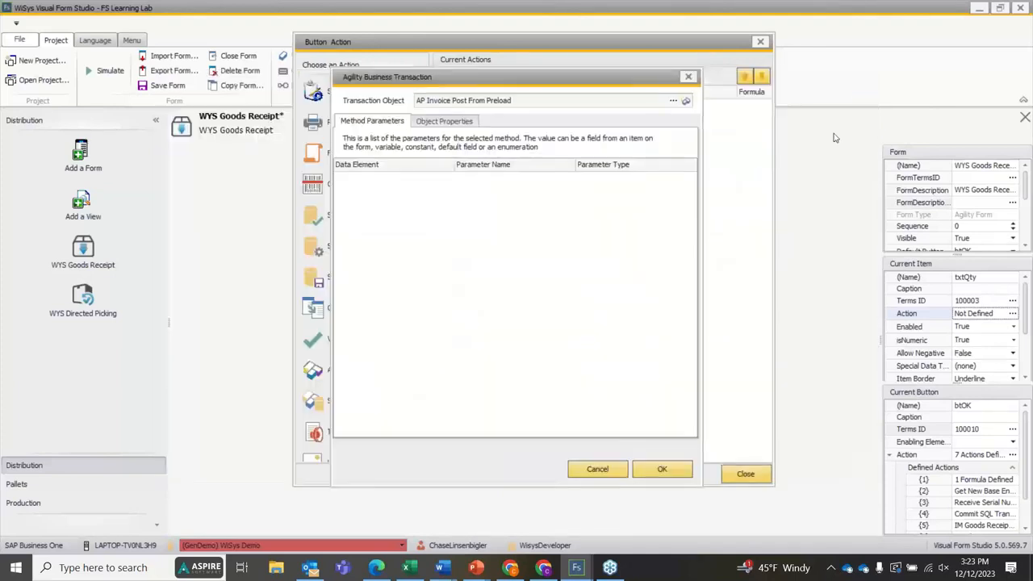
{"action": "left_click", "coordinate": [688, 78]}
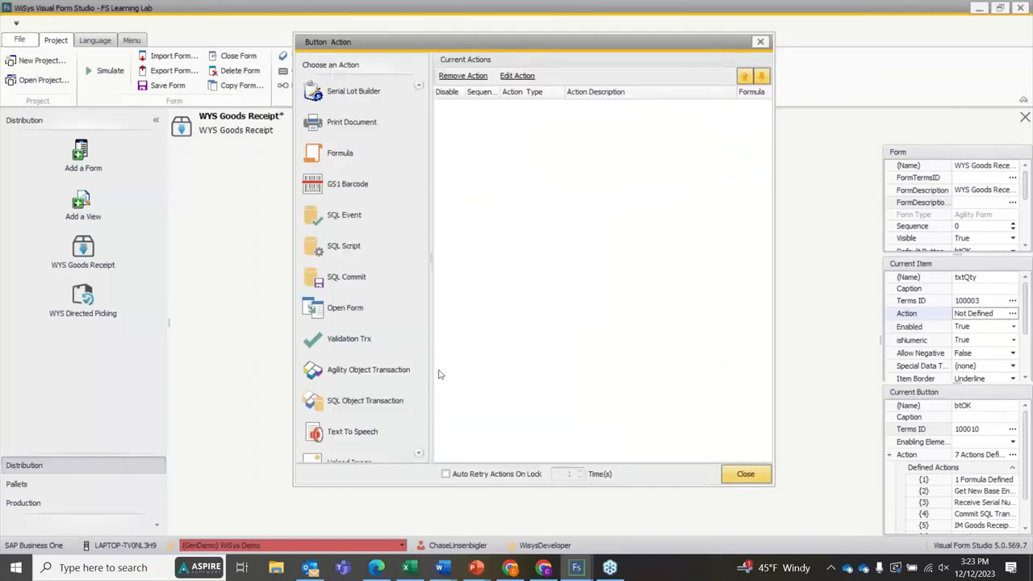
Step: Try the AP Invoice Preload transaction object in a SQL Object Transaction action, and discard the action
{"action": "double_click", "coordinate": [341, 403]}
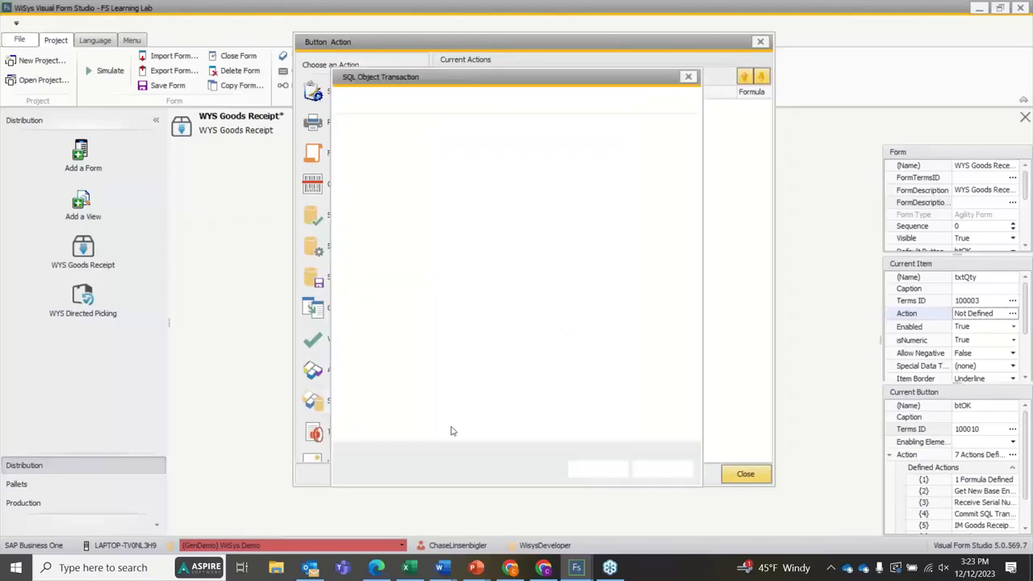
{"action": "left_click", "coordinate": [672, 101]}
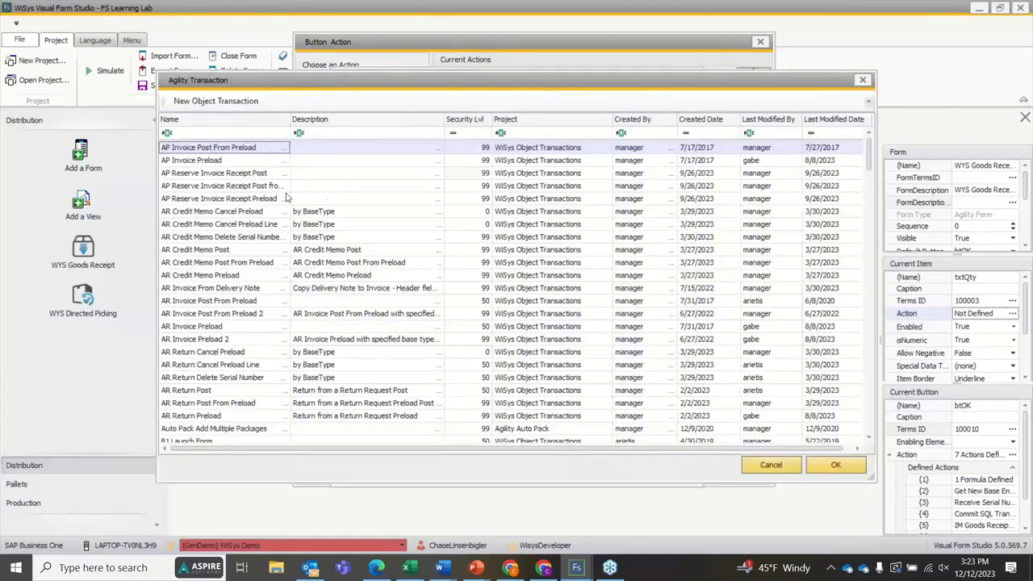
{"action": "double_click", "coordinate": [191, 162]}
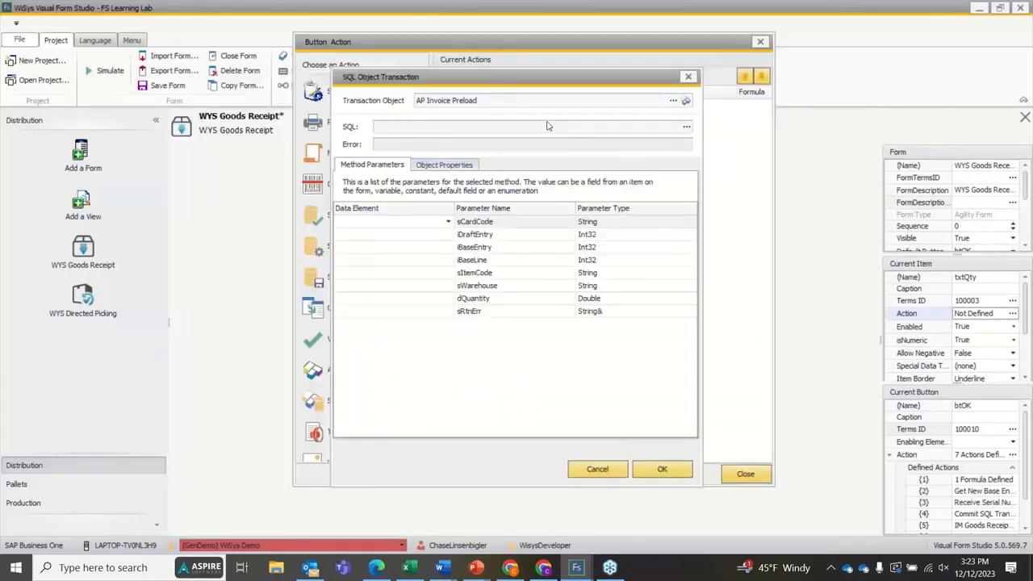
{"action": "left_click", "coordinate": [687, 126]}
{"action": "left_click", "coordinate": [688, 76]}
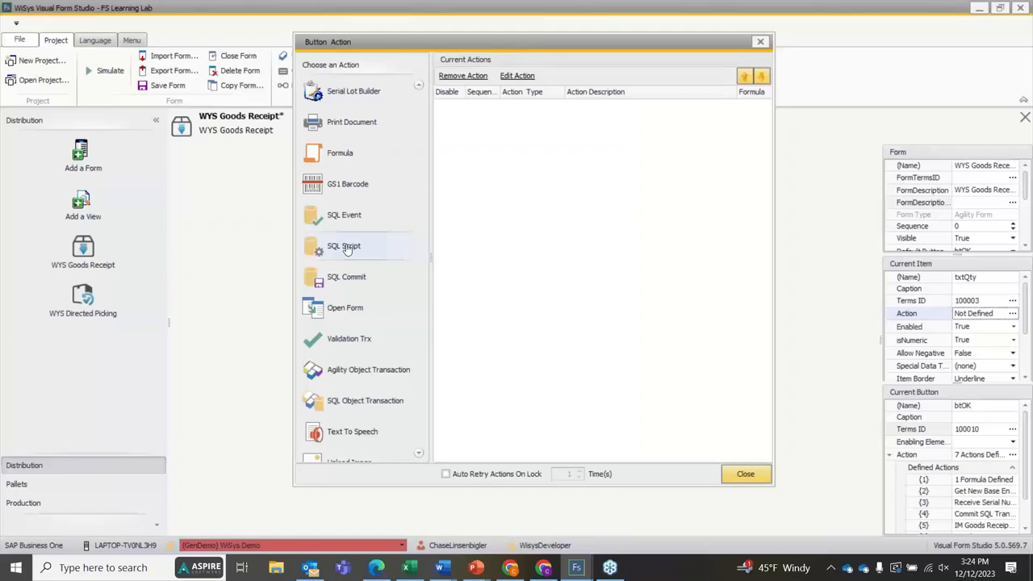
Step: Examine the SQL Script action's editor and the full list of action types down to GeoLocation, and leave the Quantity item's action setup
{"action": "double_click", "coordinate": [343, 248]}
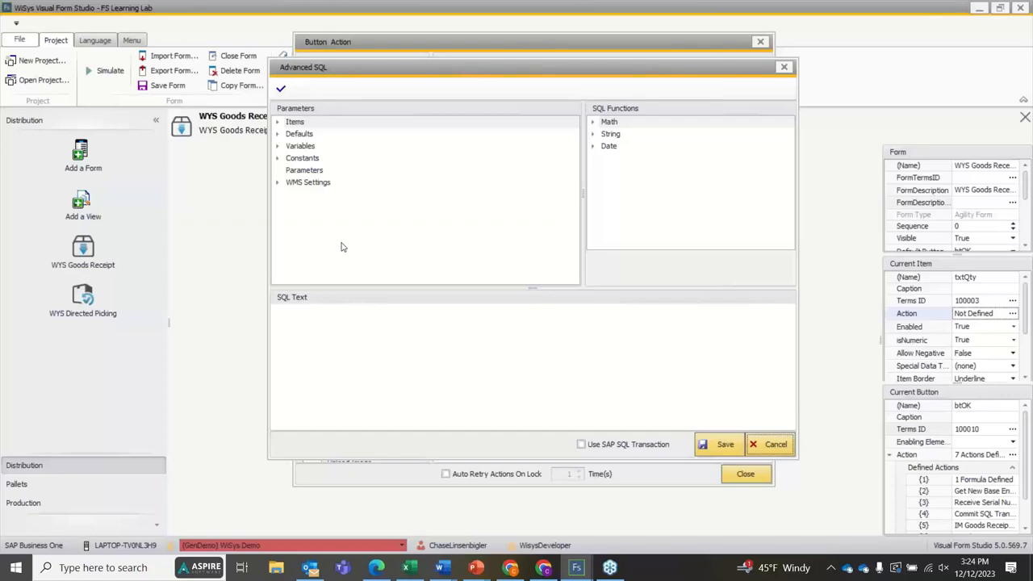
{"action": "left_click", "coordinate": [783, 67]}
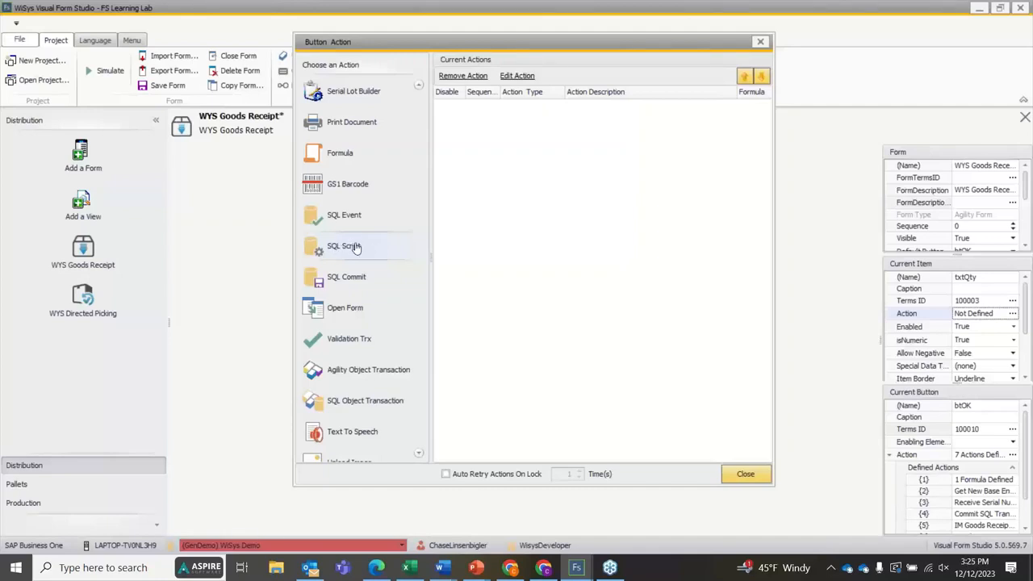
{"action": "scroll", "coordinate": [402, 334], "scroll_direction": "down", "scroll_amount": 2}
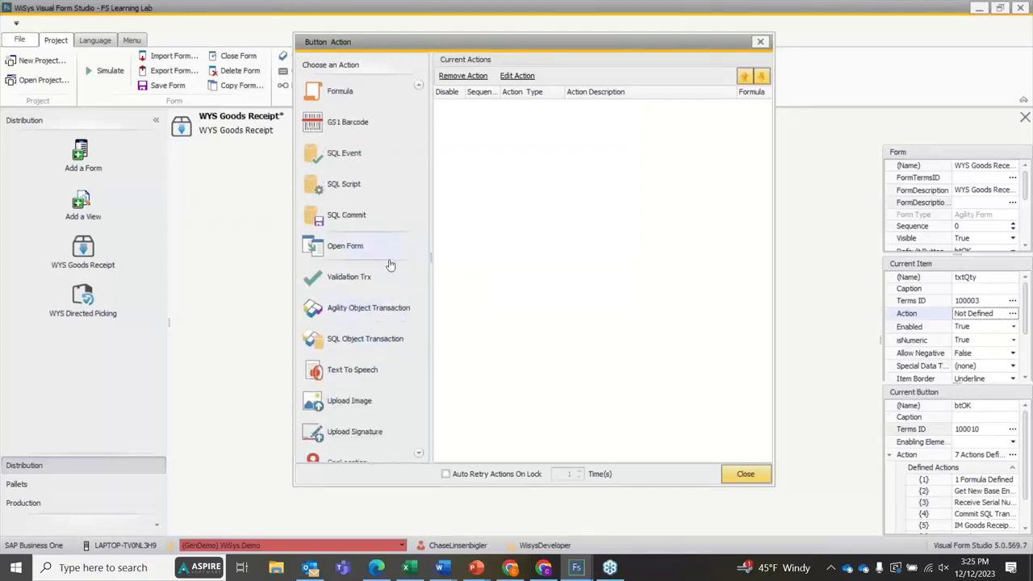
{"action": "scroll", "coordinate": [392, 266], "scroll_direction": "down", "scroll_amount": 1}
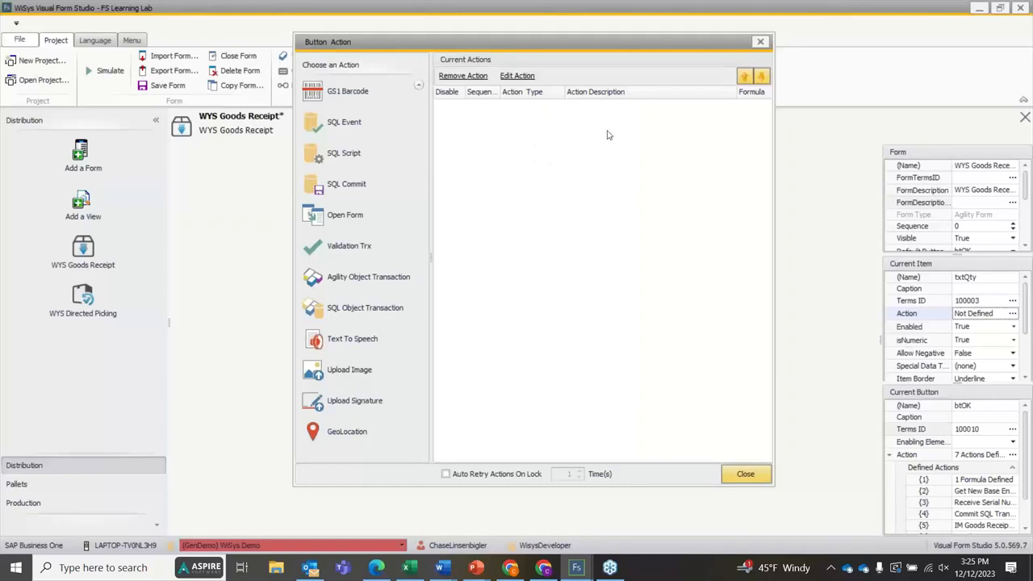
{"action": "scroll", "coordinate": [363, 184], "scroll_direction": "up", "scroll_amount": 3}
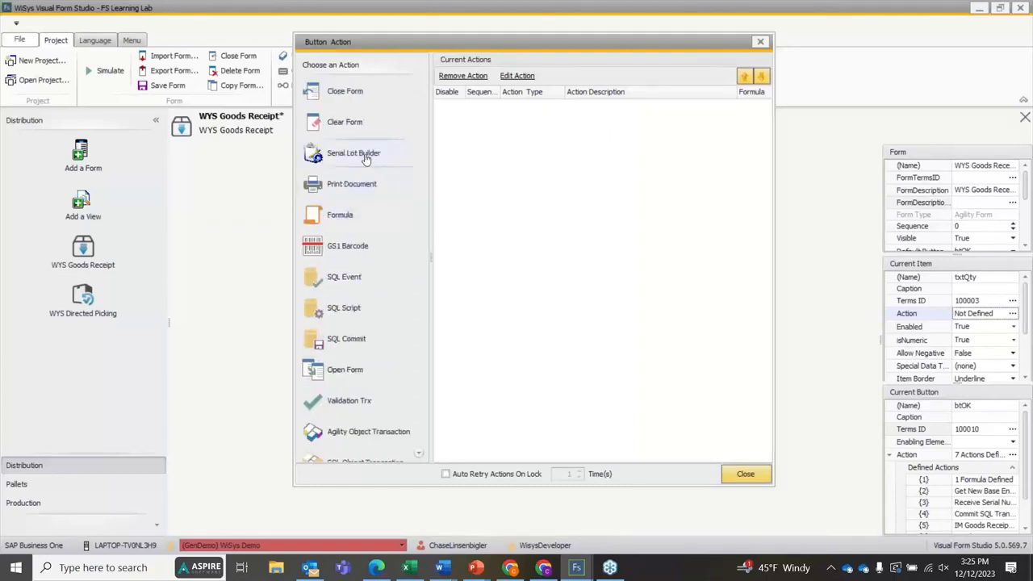
{"action": "scroll", "coordinate": [401, 271], "scroll_direction": "down", "scroll_amount": 2}
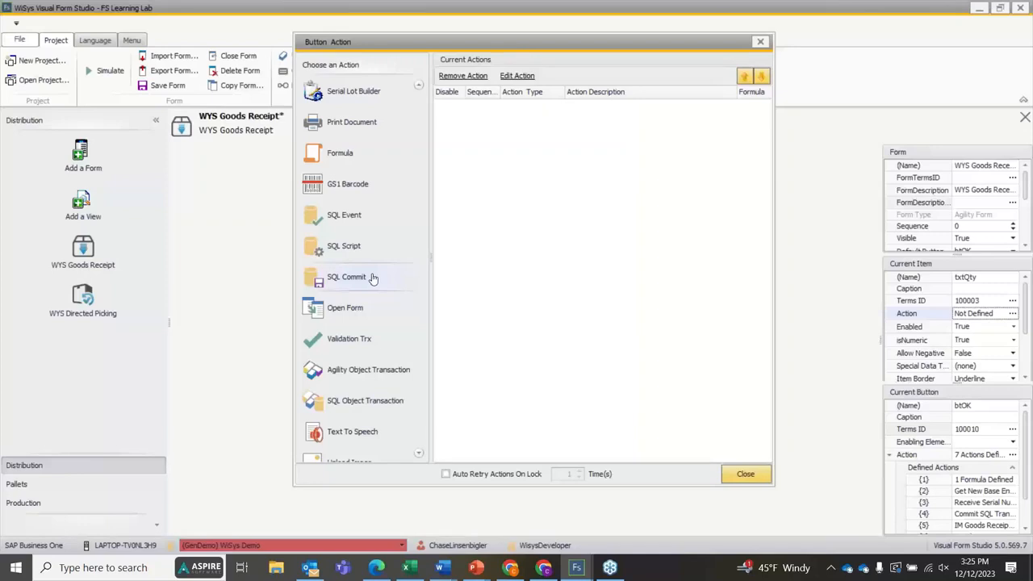
{"action": "scroll", "coordinate": [373, 283], "scroll_direction": "down", "scroll_amount": 4}
{"action": "scroll", "coordinate": [369, 201], "scroll_direction": "up", "scroll_amount": 3}
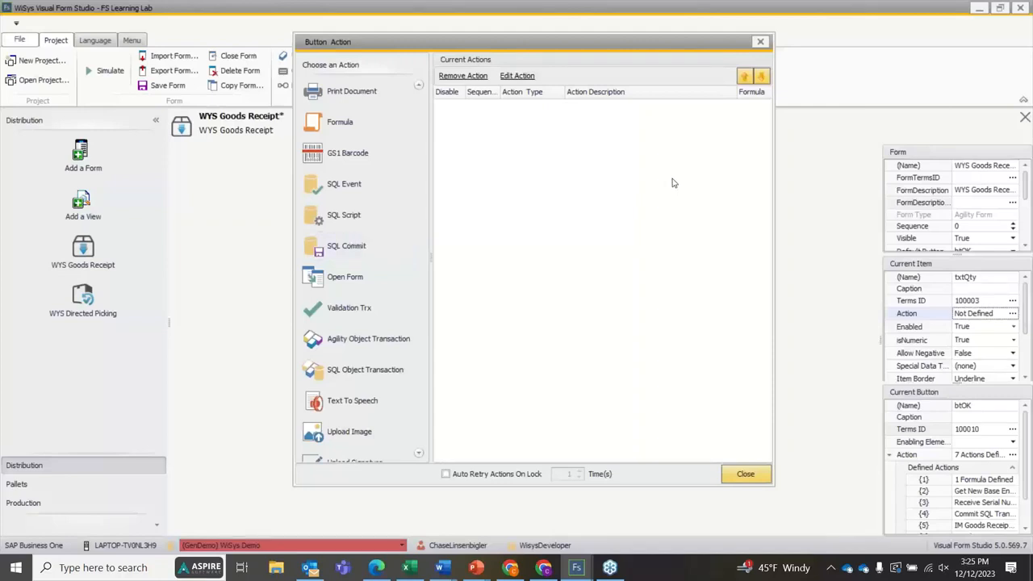
{"action": "scroll", "coordinate": [358, 284], "scroll_direction": "down", "scroll_amount": 2}
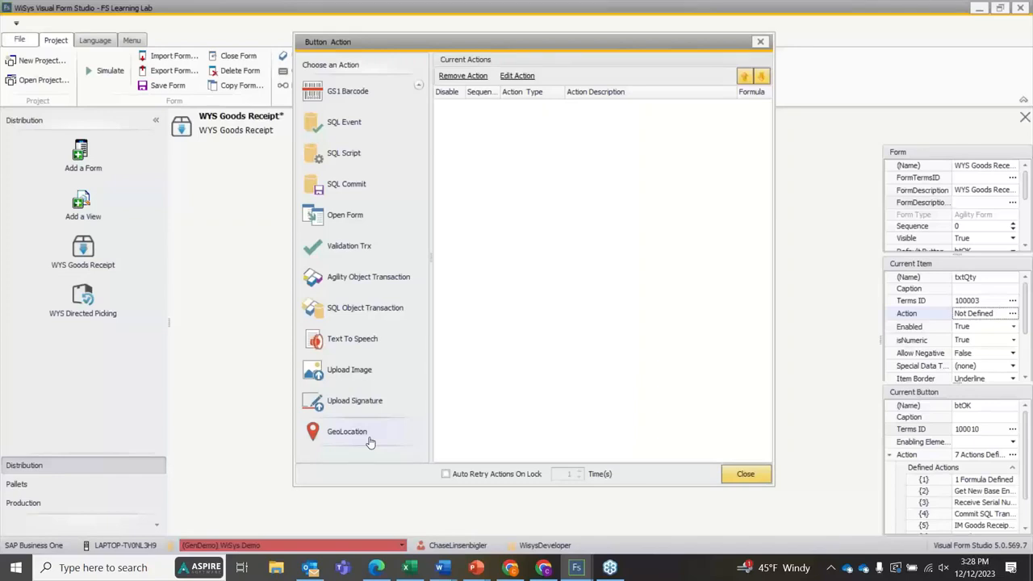
{"action": "scroll", "coordinate": [420, 218], "scroll_direction": "up", "scroll_amount": 5}
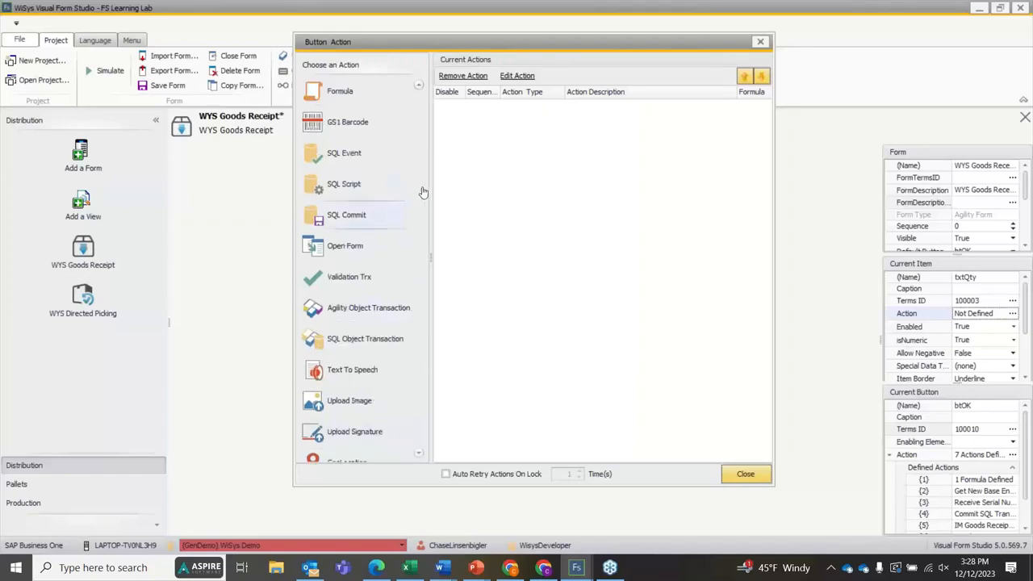
{"action": "left_click", "coordinate": [760, 42]}
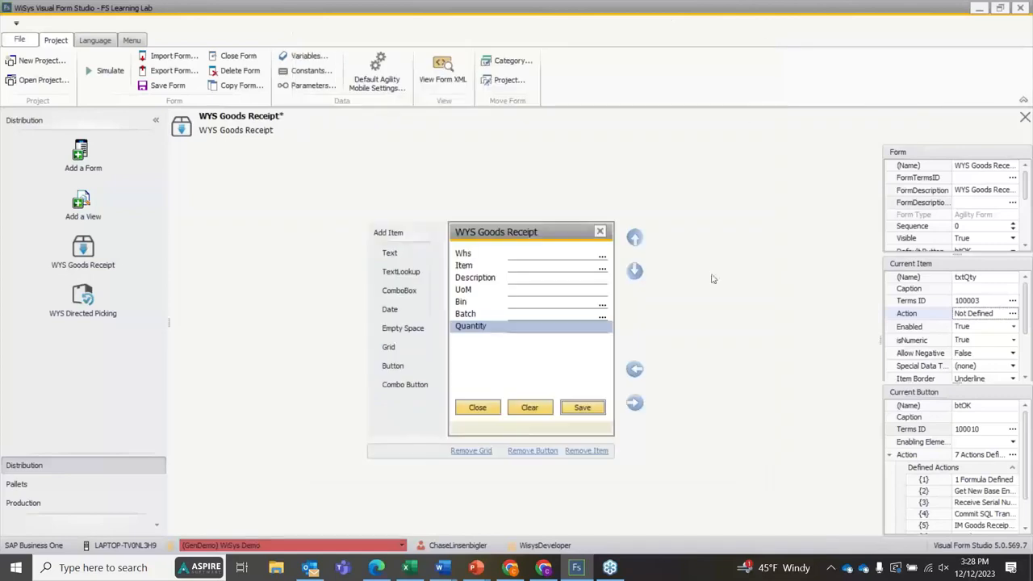
Step: Switch to the running PowerPoint slide show and advance to the "What We Covered" slide
{"action": "mouse_move", "coordinate": [475, 567]}
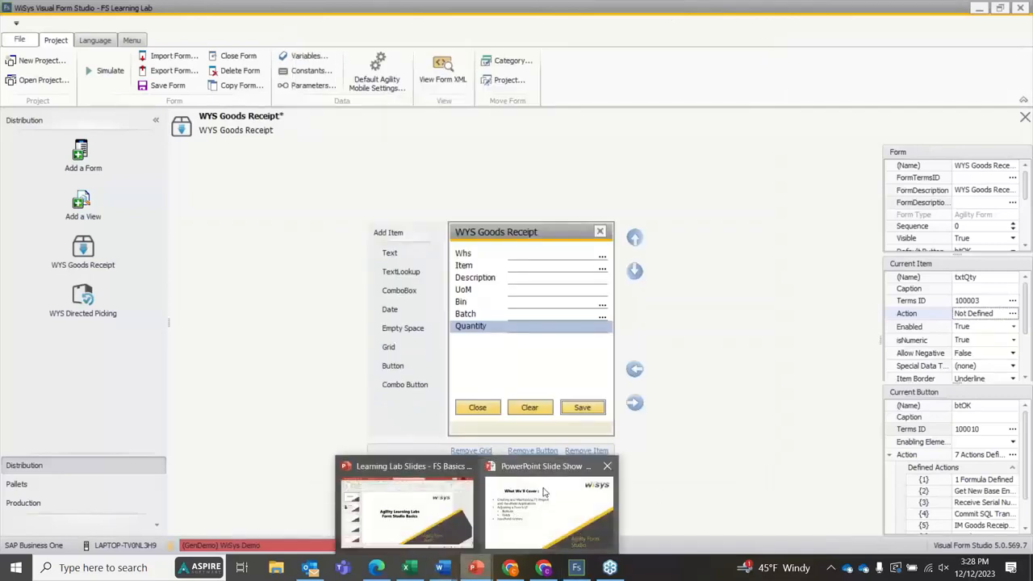
{"action": "left_click", "coordinate": [545, 504]}
{"action": "left_click", "coordinate": [478, 307]}
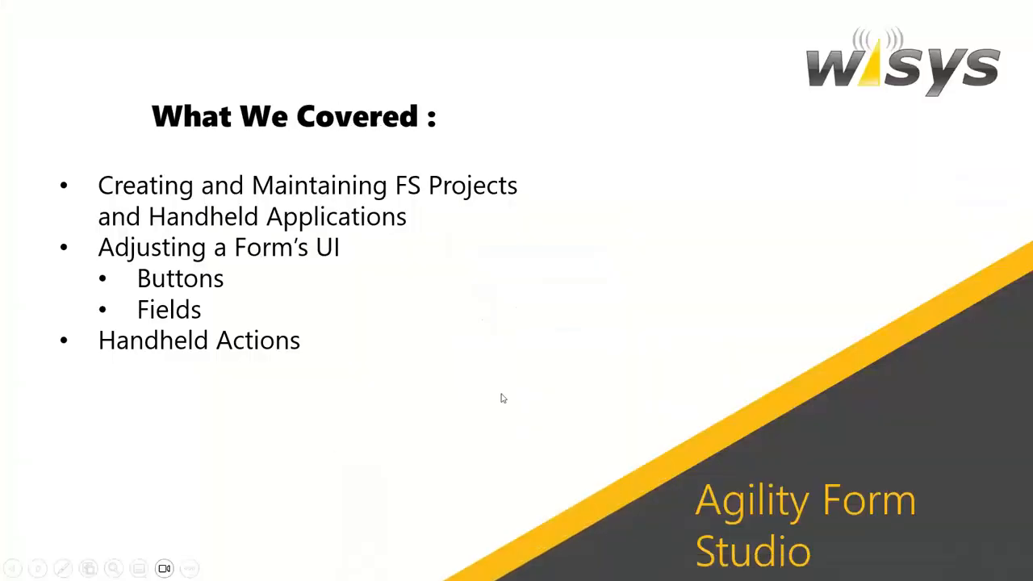